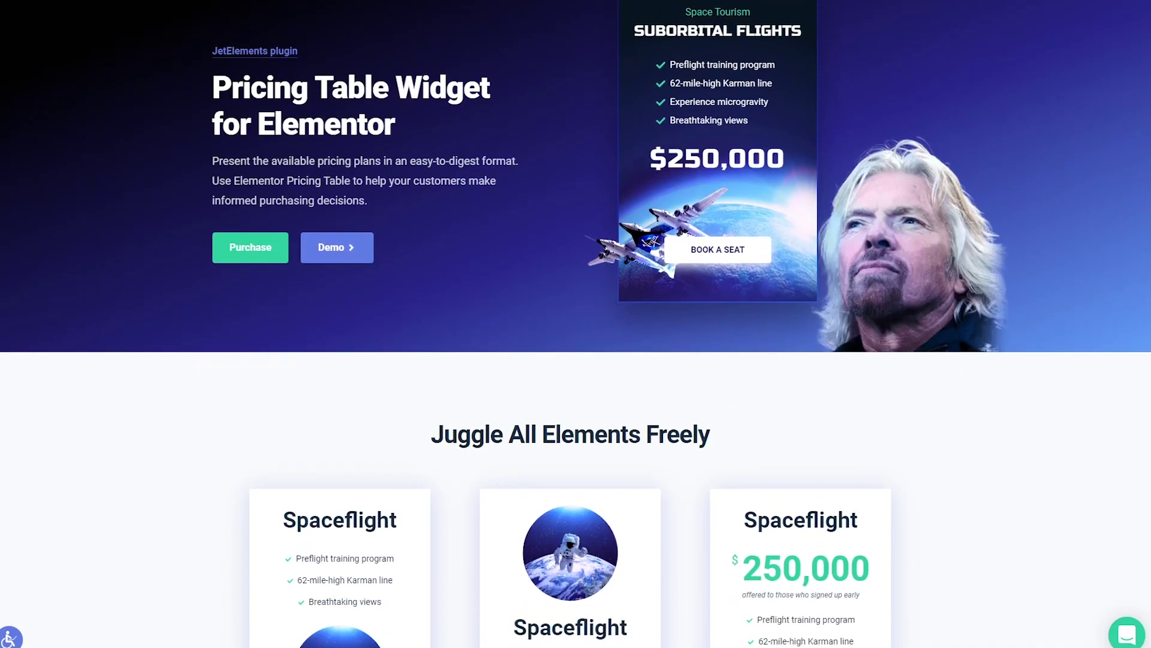
- Examine the pricing table examples on the widget page, including the slides under "Bring One Plan Into Focus"
scroll(576, 324, "down", 3)
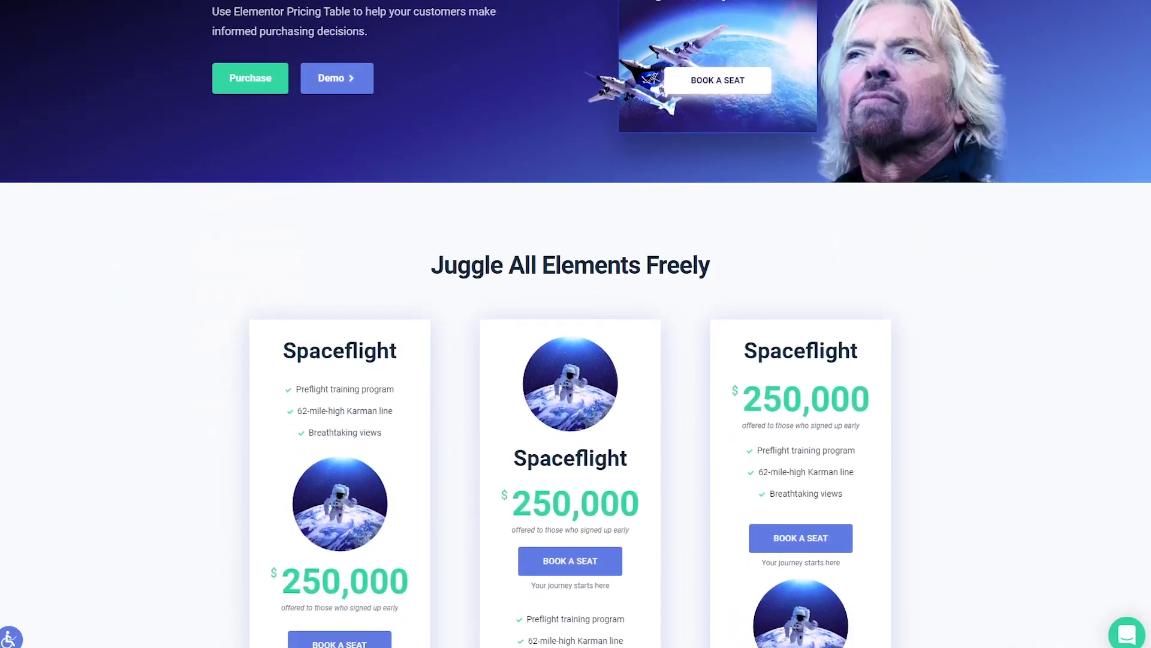
scroll(575, 324, "down", 3)
scroll(576, 324, "down", 3)
scroll(576, 324, "down", 3)
scroll(576, 324, "down", 3)
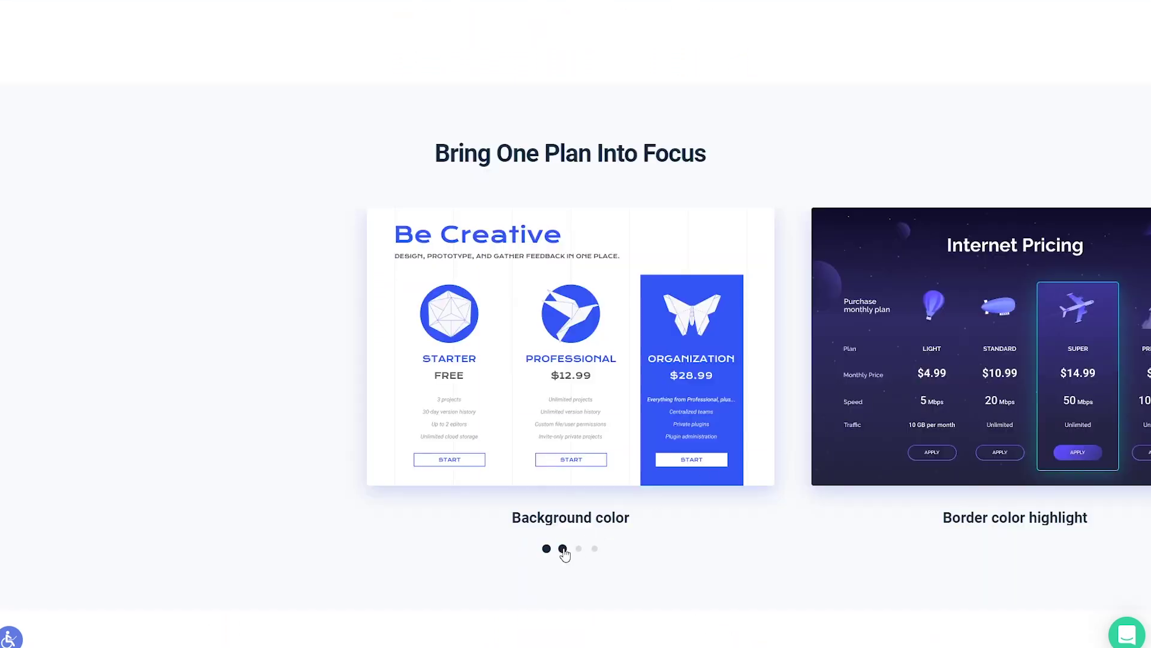
left_click(563, 549)
left_click(578, 549)
left_click(595, 549)
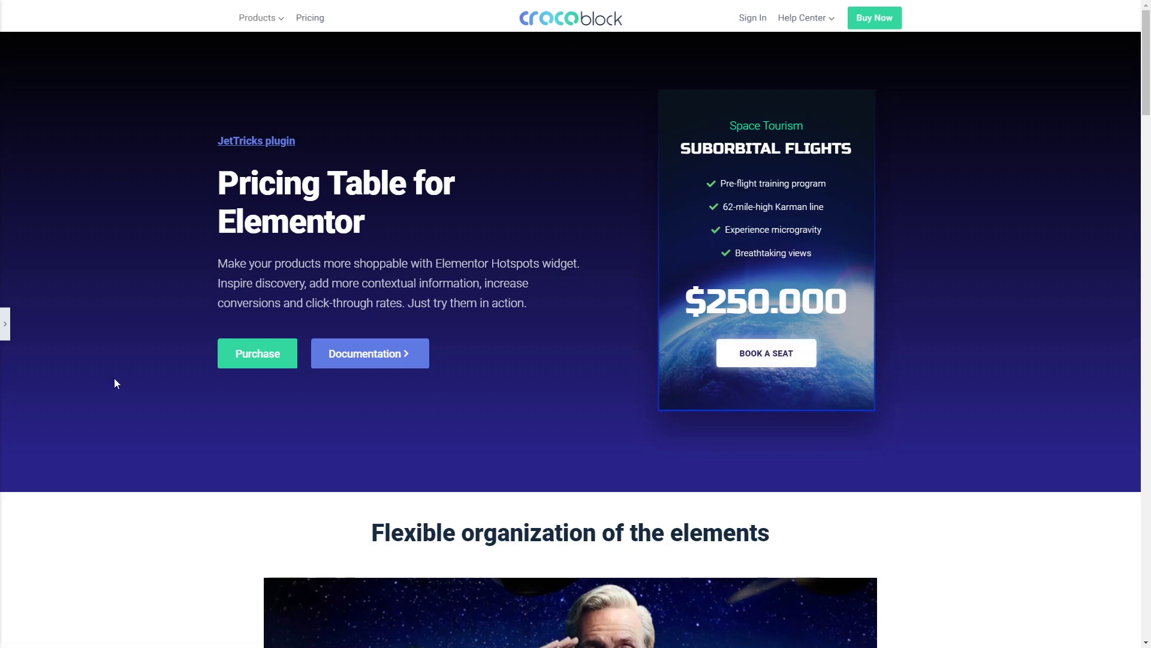
- Show the background style settings of the section below the "Flexible organization of the elements" heading
left_click(5, 324)
left_click_drag(1147, 78, 1148, 149)
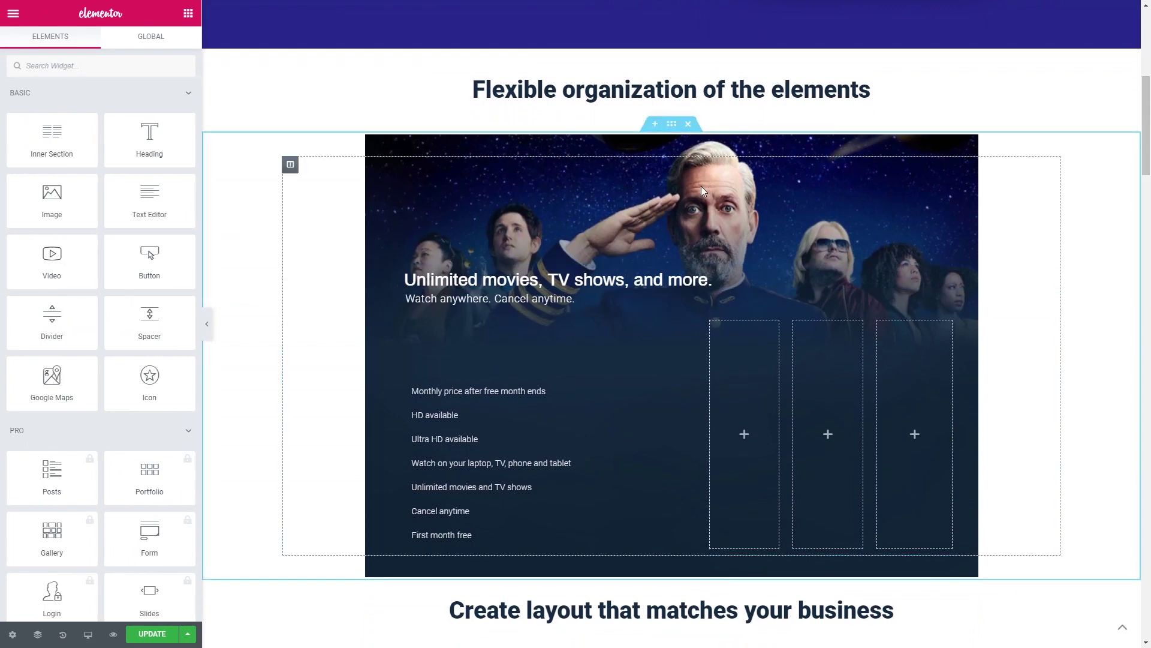
left_click(672, 124)
left_click(101, 44)
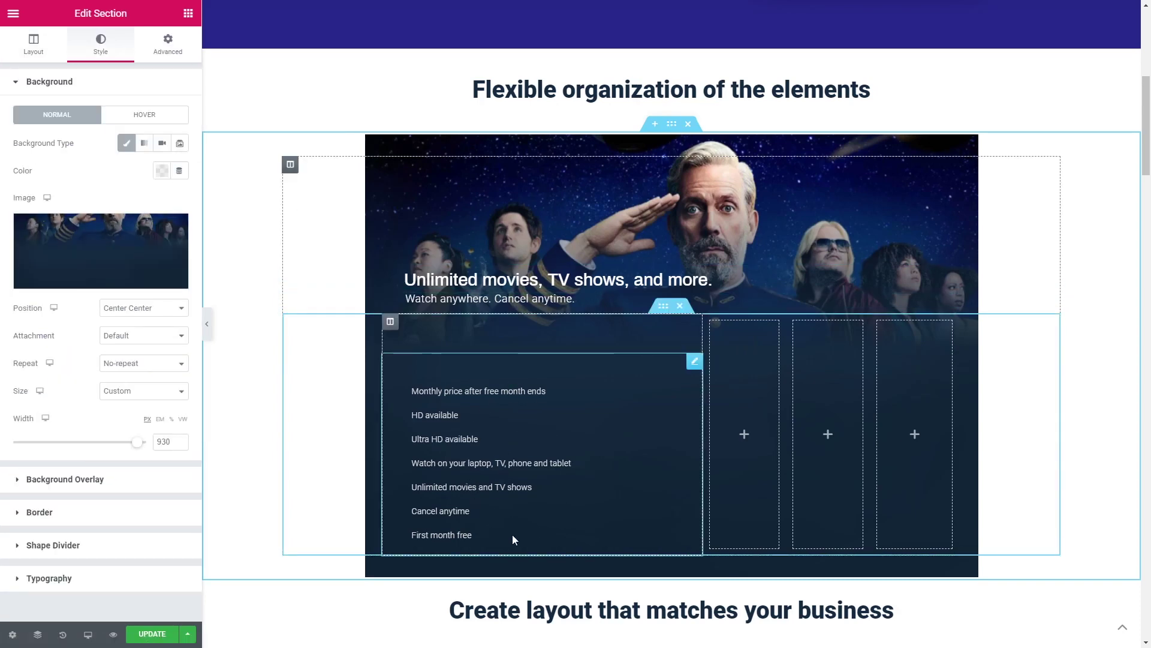
- Find the Pricing Table widget and place it in the first empty column beside the feature list
left_click(187, 13)
type("pricing")
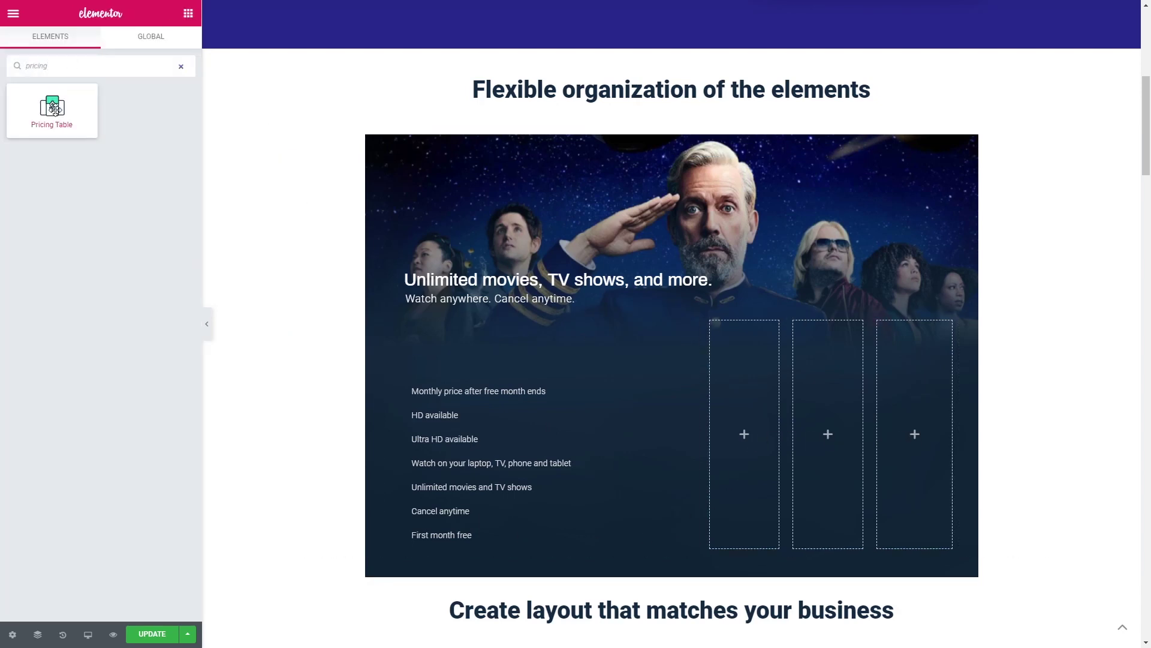
left_click_drag(51, 108, 750, 415)
scroll(749, 414, "down", 1)
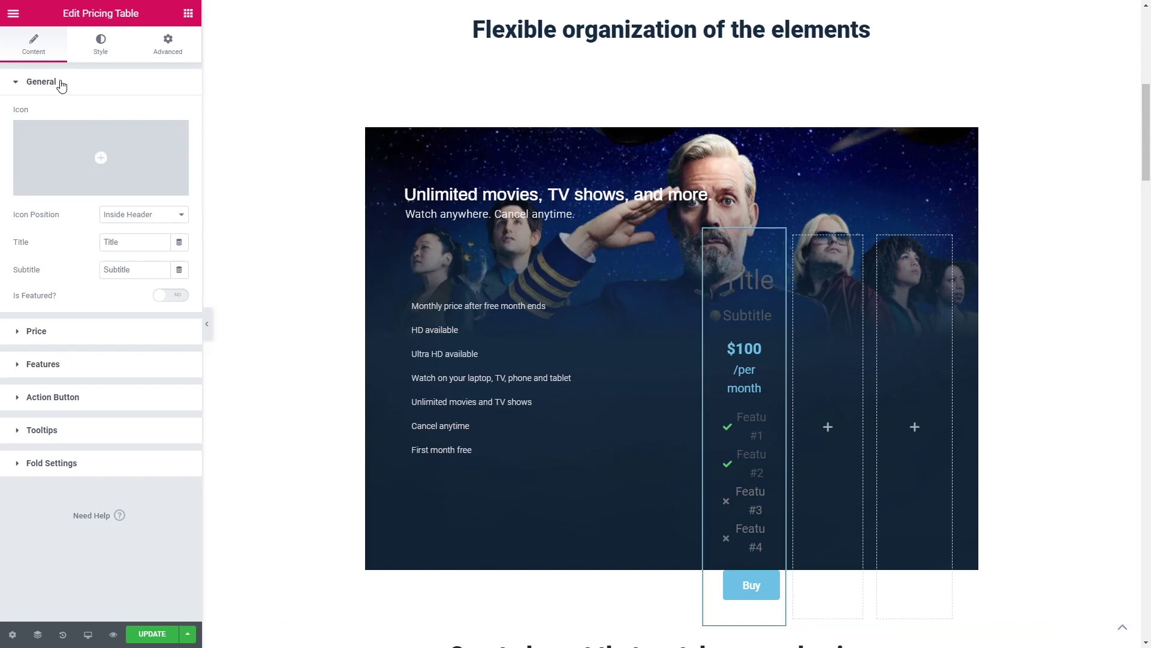
- Try a speech-bubble icon from the icon library in the pricing table, and remove it
left_click(63, 187)
left_click(653, 470)
left_click(902, 573)
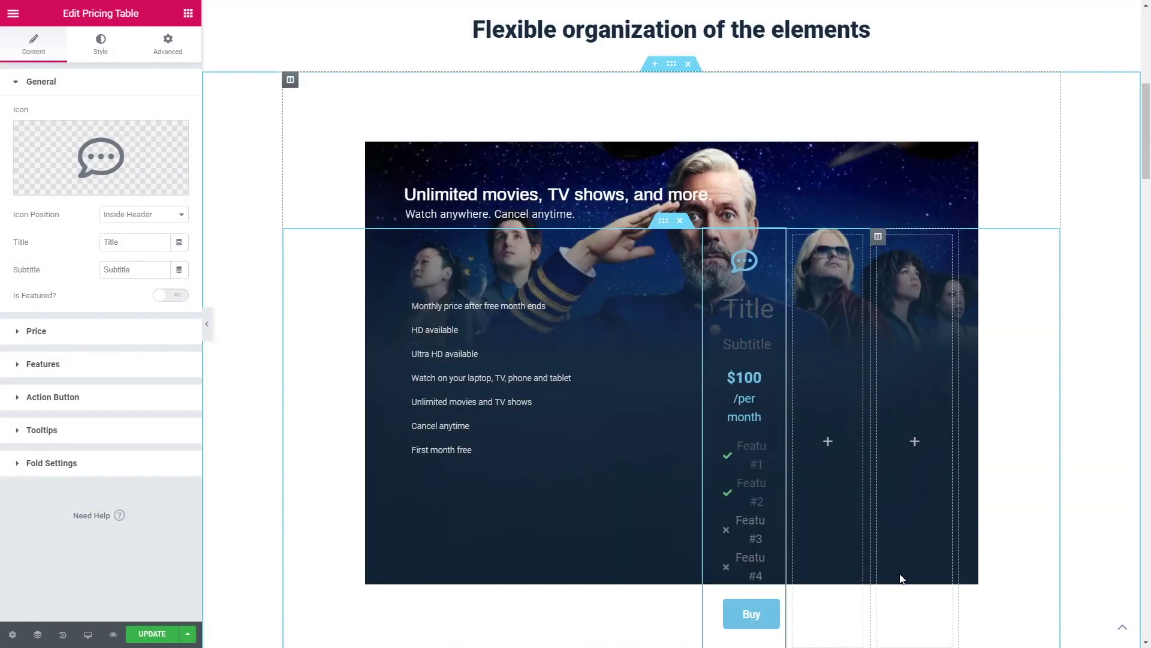
mouse_move(146, 188)
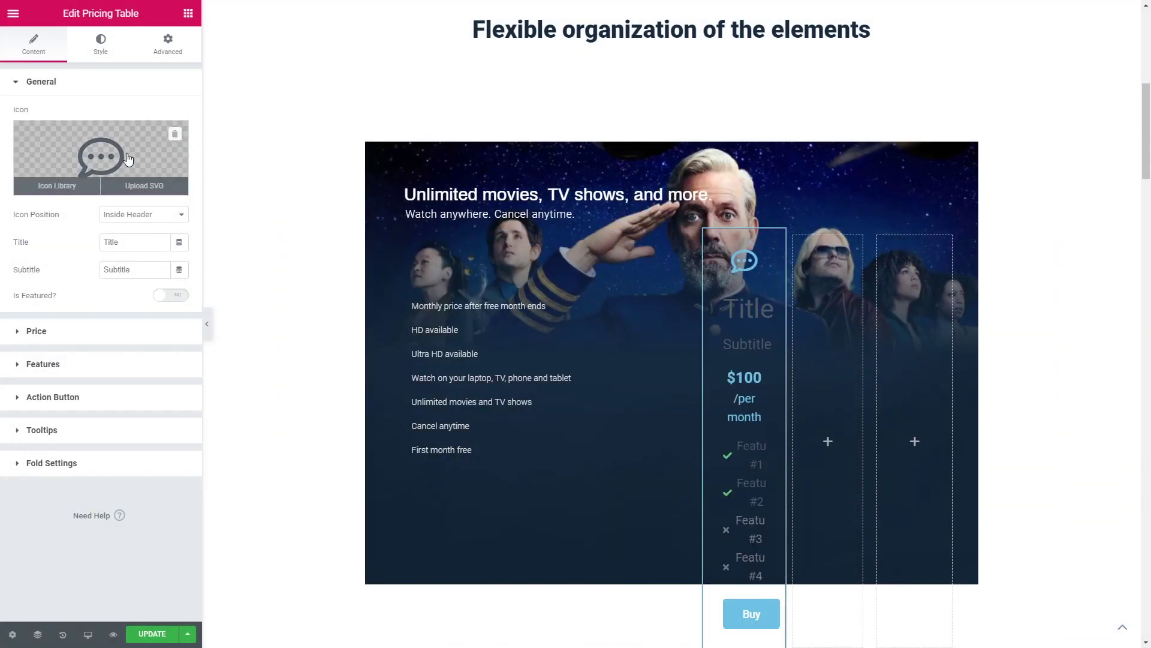
left_click(175, 134)
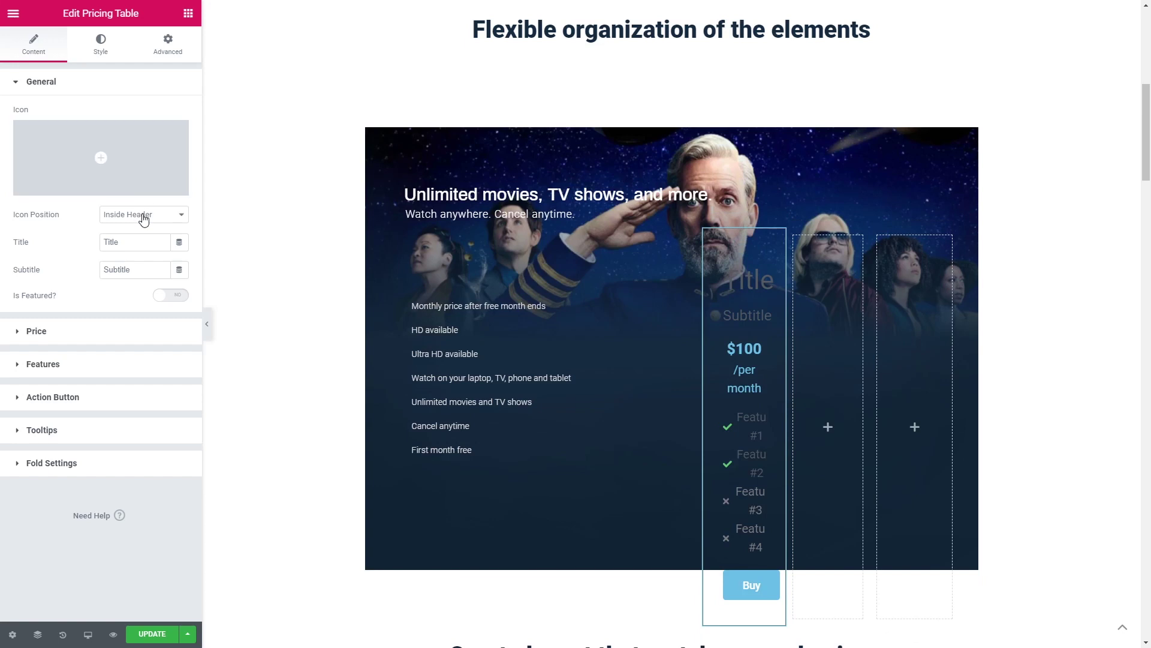
- Set the pricing table's title to "Basic" and clear its subtitle, leaving it not featured
left_click(144, 217)
left_click(143, 217)
left_click_drag(138, 244, 99, 248)
type("Basic")
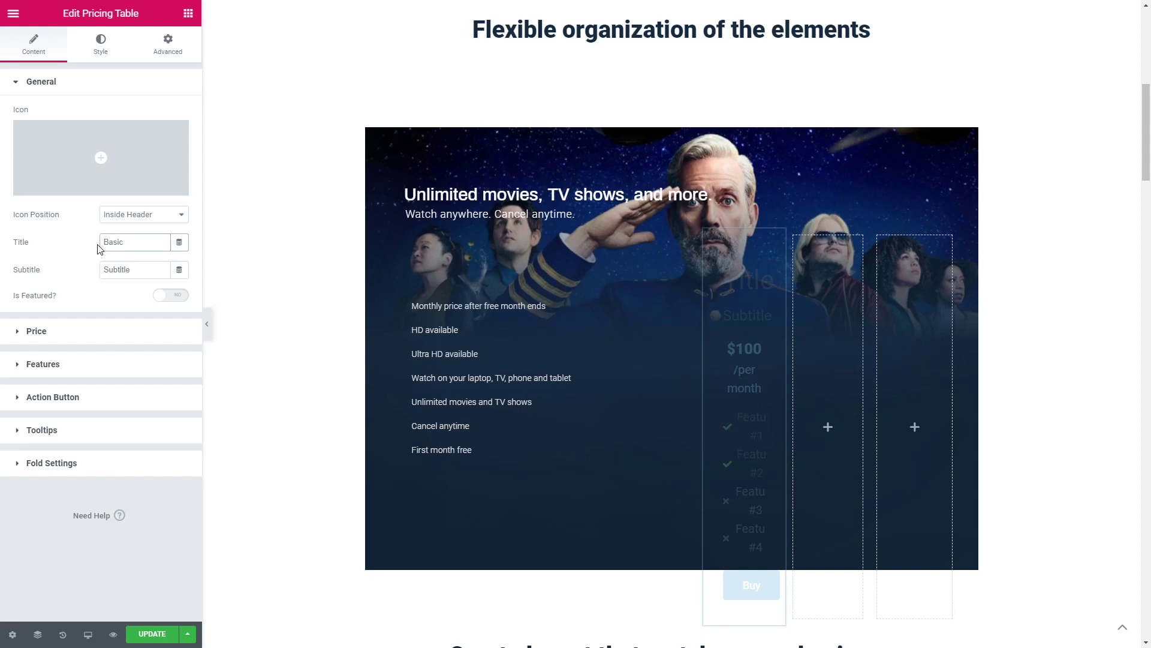
left_click(137, 271)
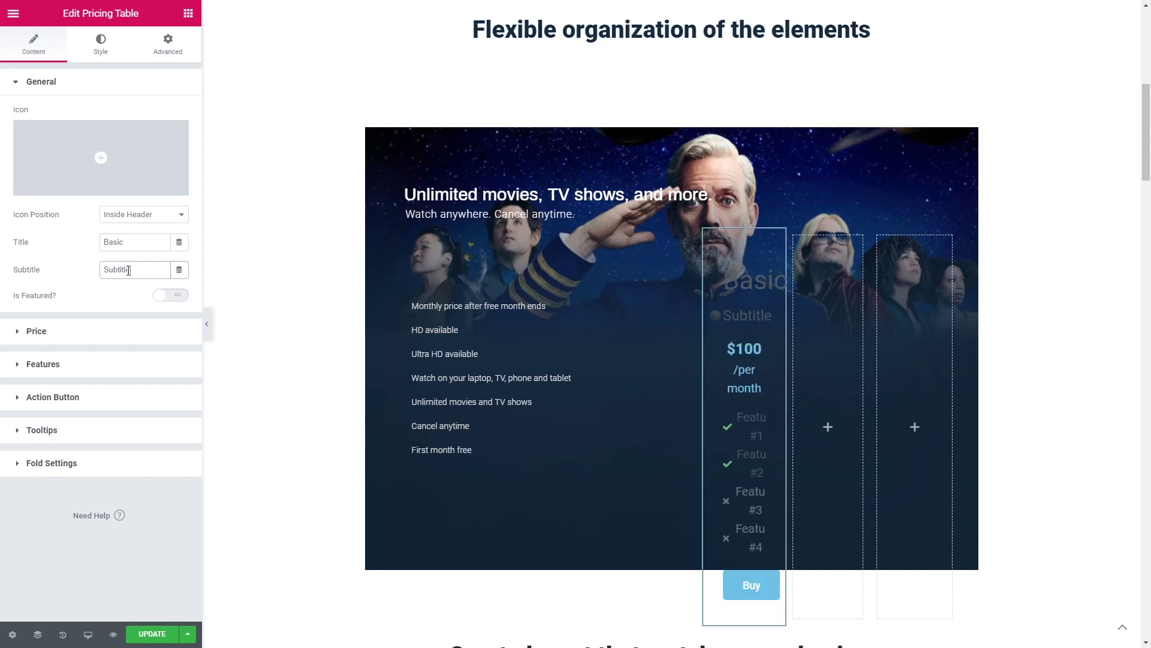
left_click_drag(129, 270, 104, 270)
key("BackSpace")
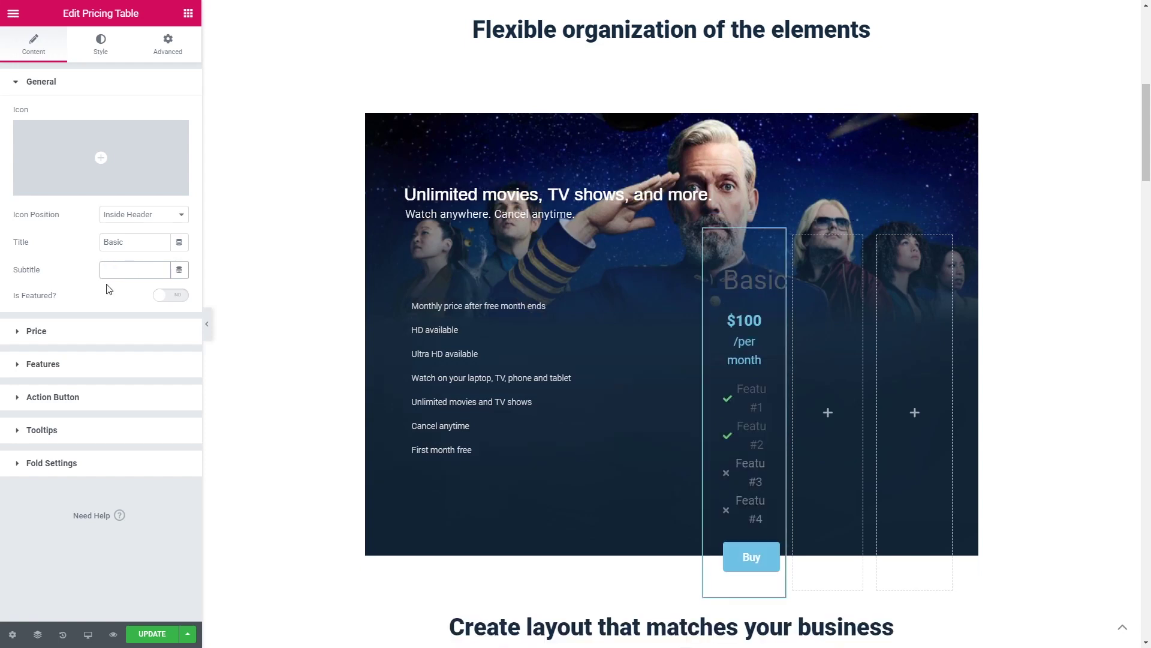
left_click(174, 297)
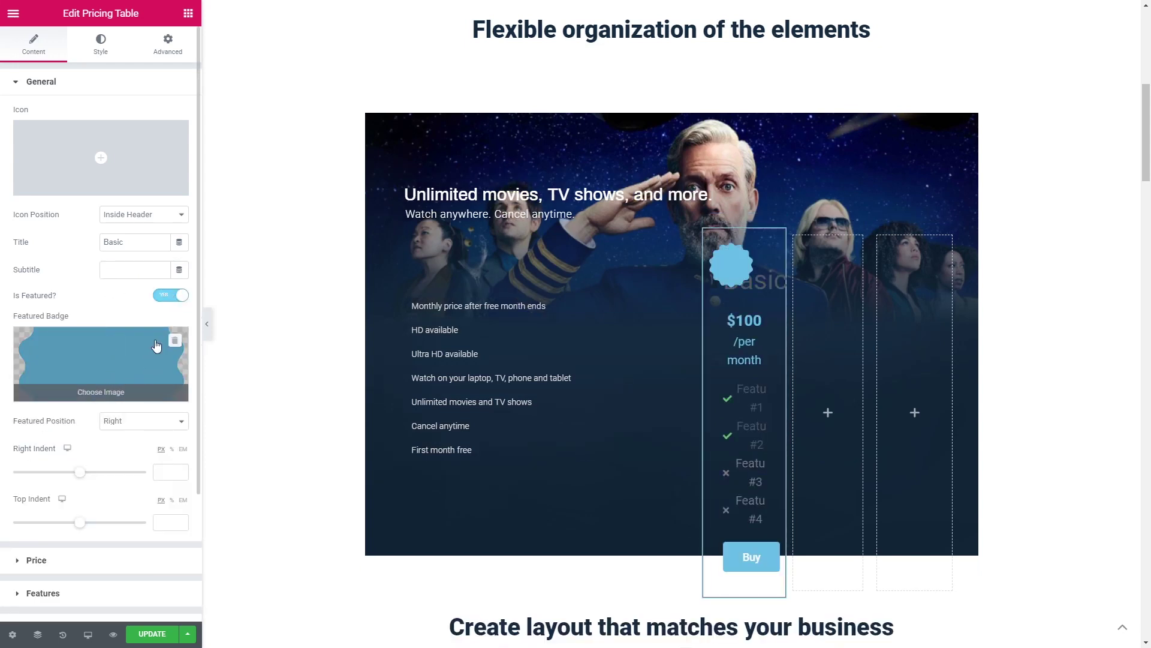
left_click(165, 297)
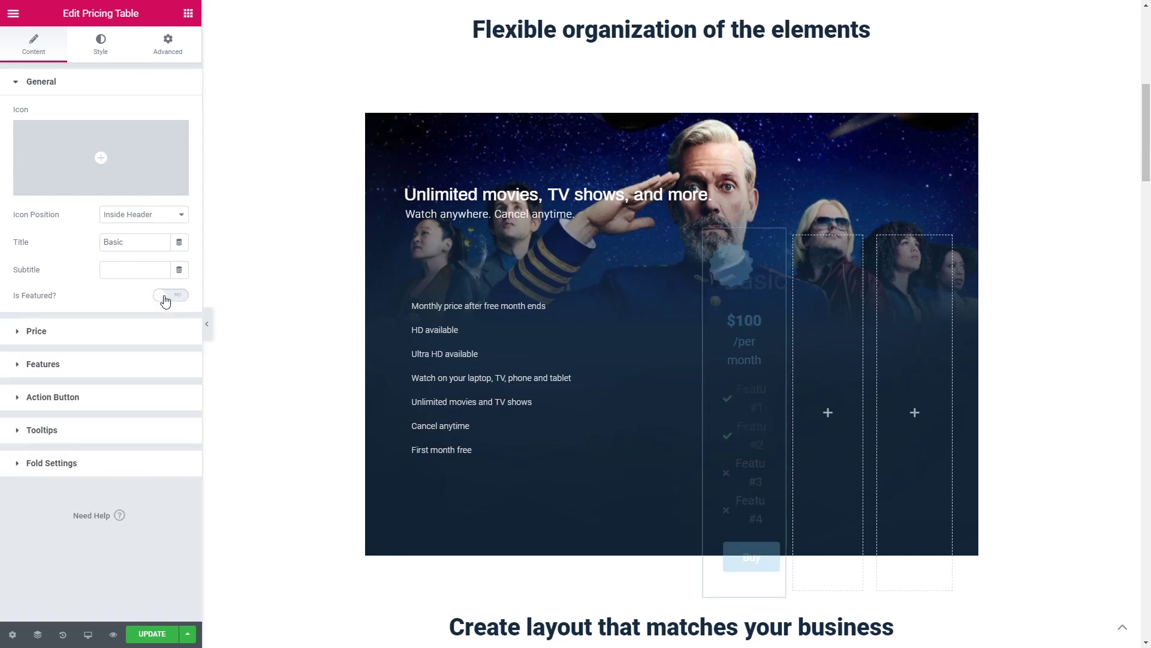
- Set the pricing table's price value to 7.99 and clear the price suffix
left_click(97, 331)
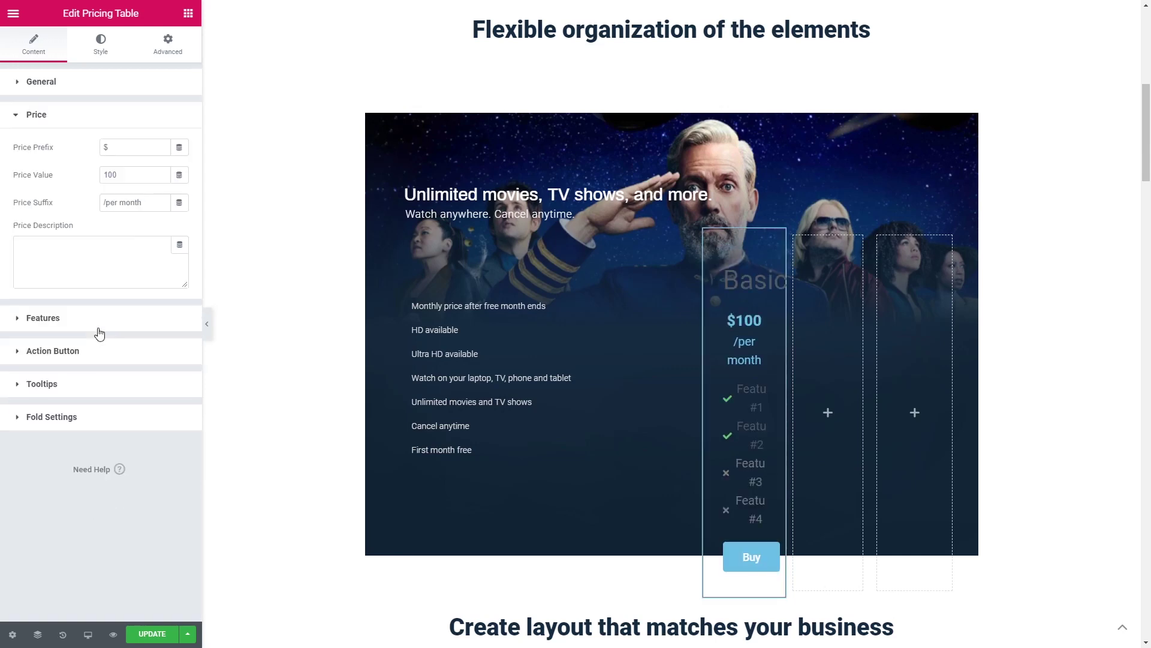
double_click(120, 174)
type("7.99")
left_click(146, 203)
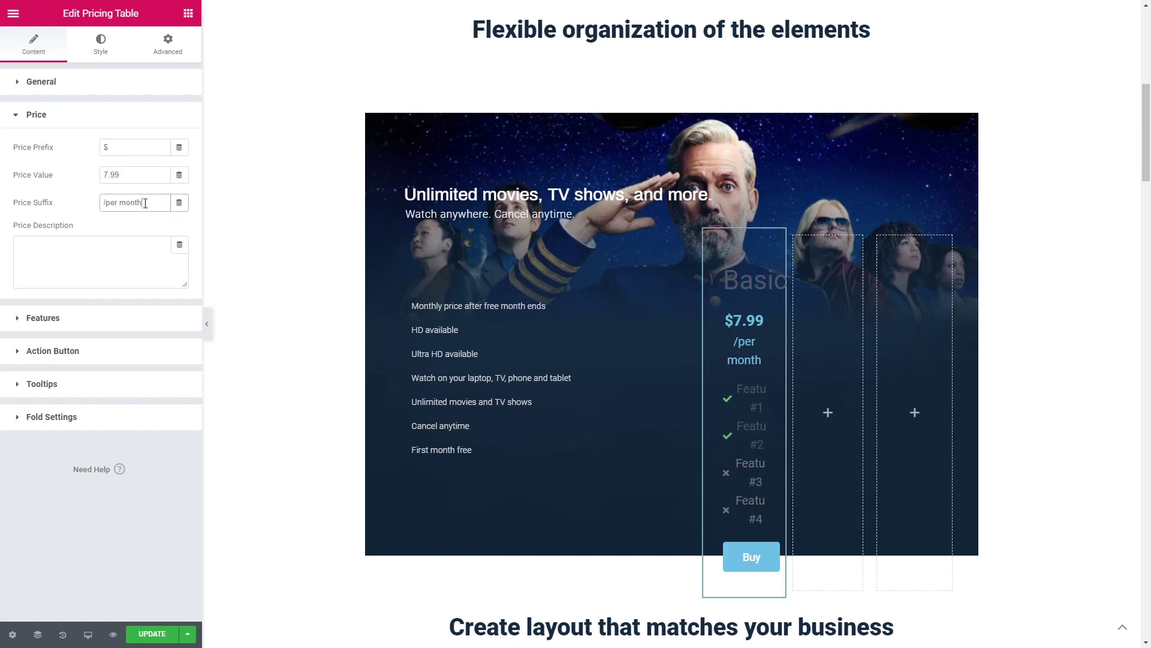
double_click(136, 203)
key("BackSpace")
key("BackSpace")
key("BackSpace")
key("BackSpace")
key("BackSpace")
key("BackSpace")
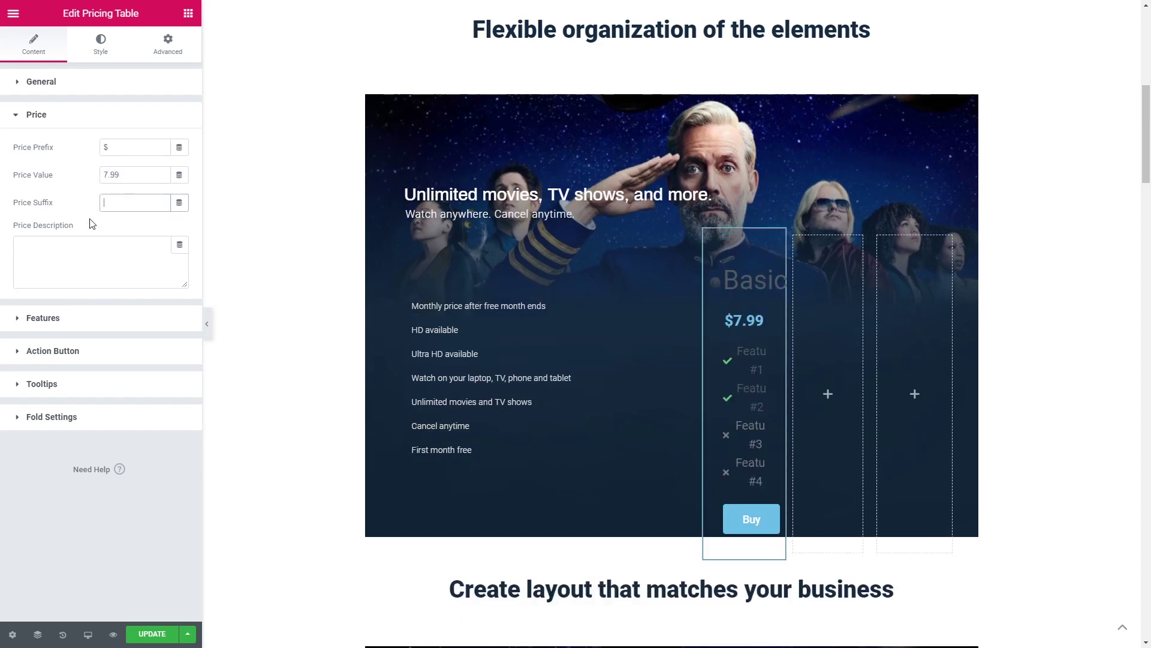
left_click(82, 249)
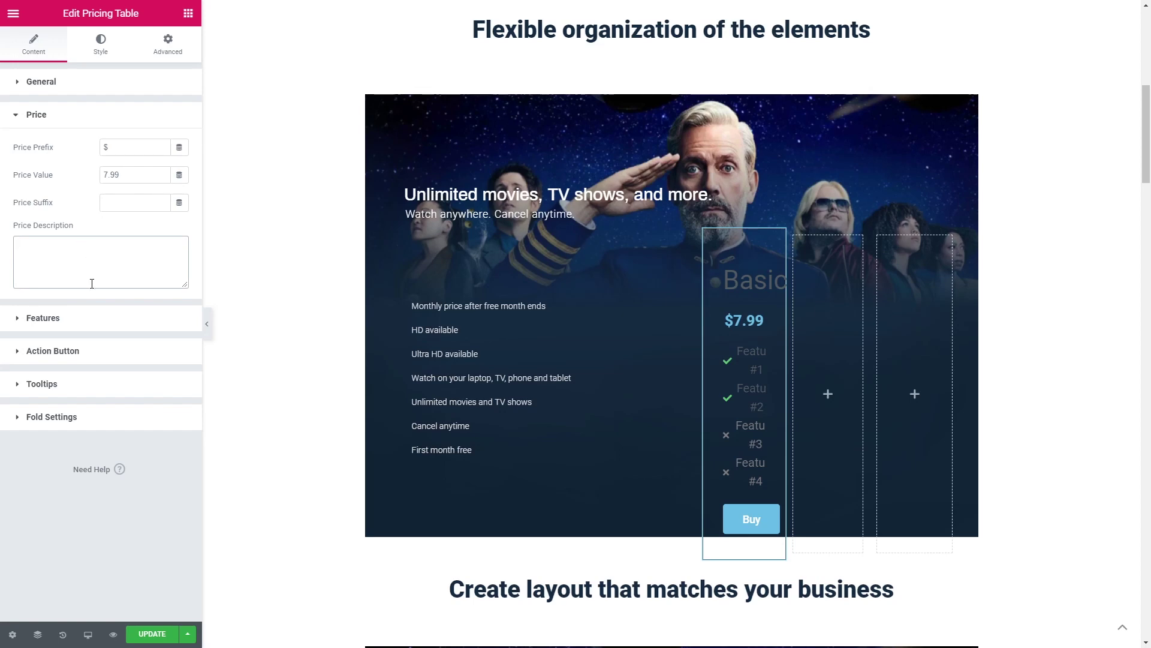
- Clear the first feature's text and mark it as Excluded
left_click(88, 318)
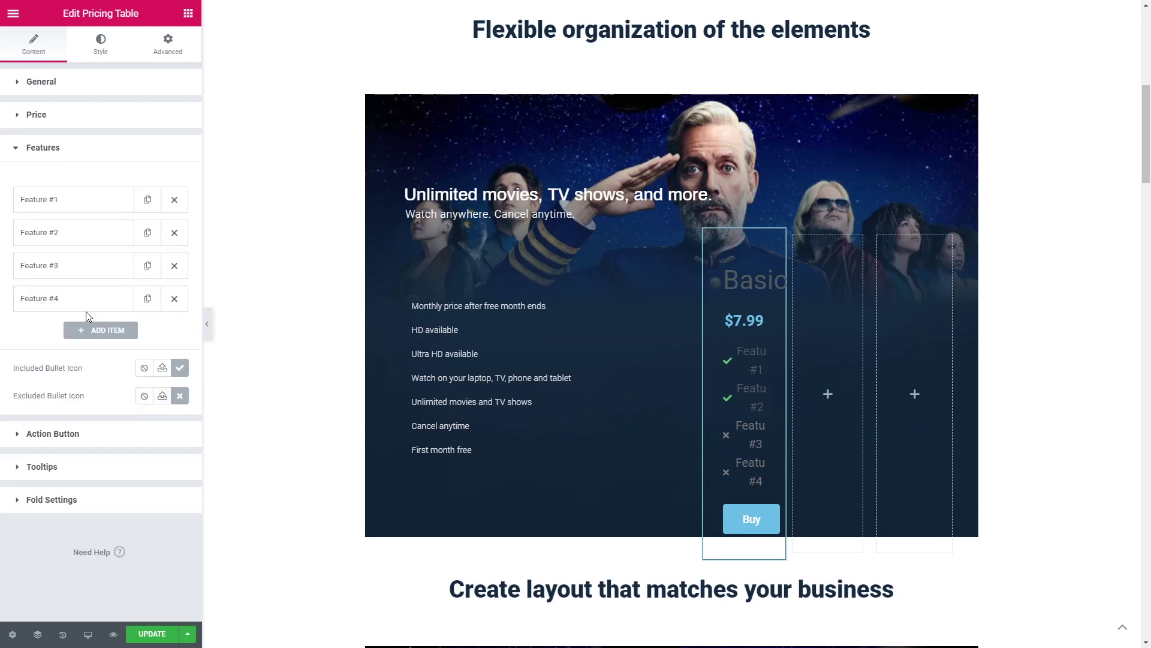
left_click(99, 200)
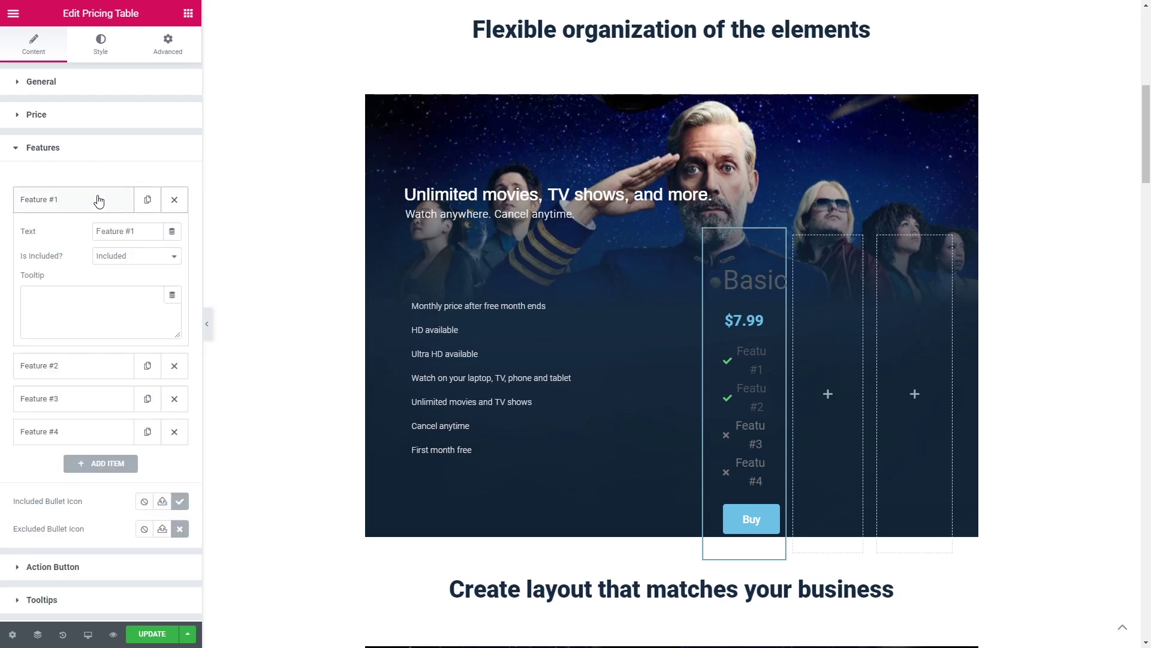
left_click(130, 232)
left_click_drag(130, 232, 88, 237)
key("BackSpace")
left_click(137, 256)
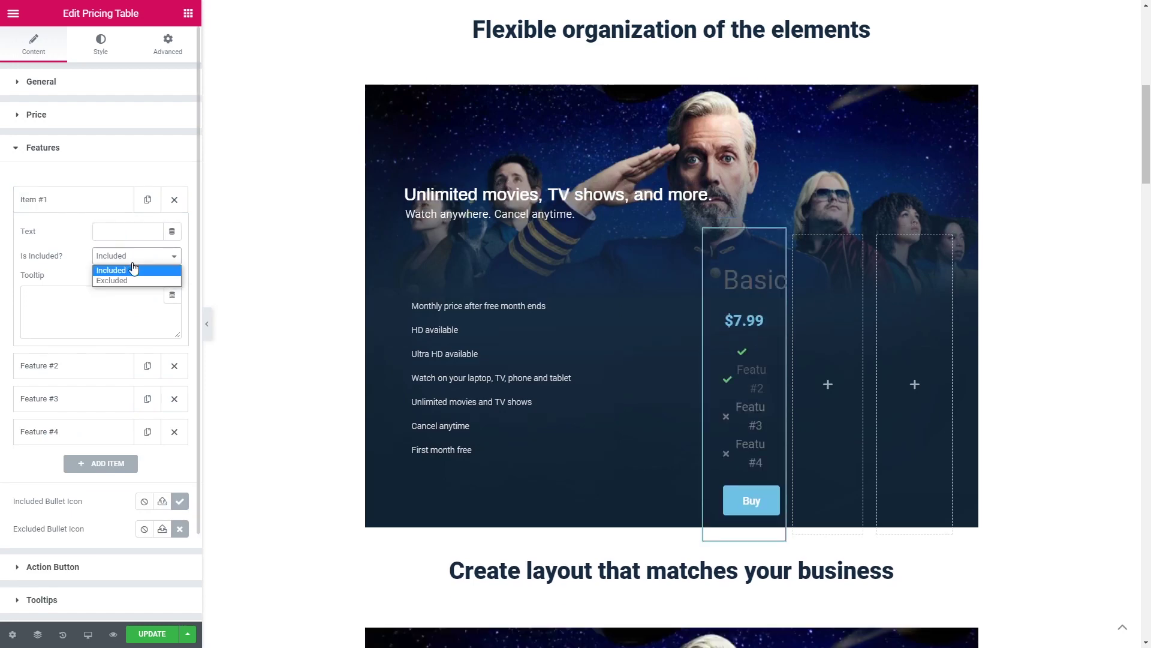
left_click(127, 276)
- Clear the second feature's text and mark it as Excluded
left_click(72, 366)
left_click_drag(144, 265, 93, 265)
key("BackSpace")
left_click(137, 289)
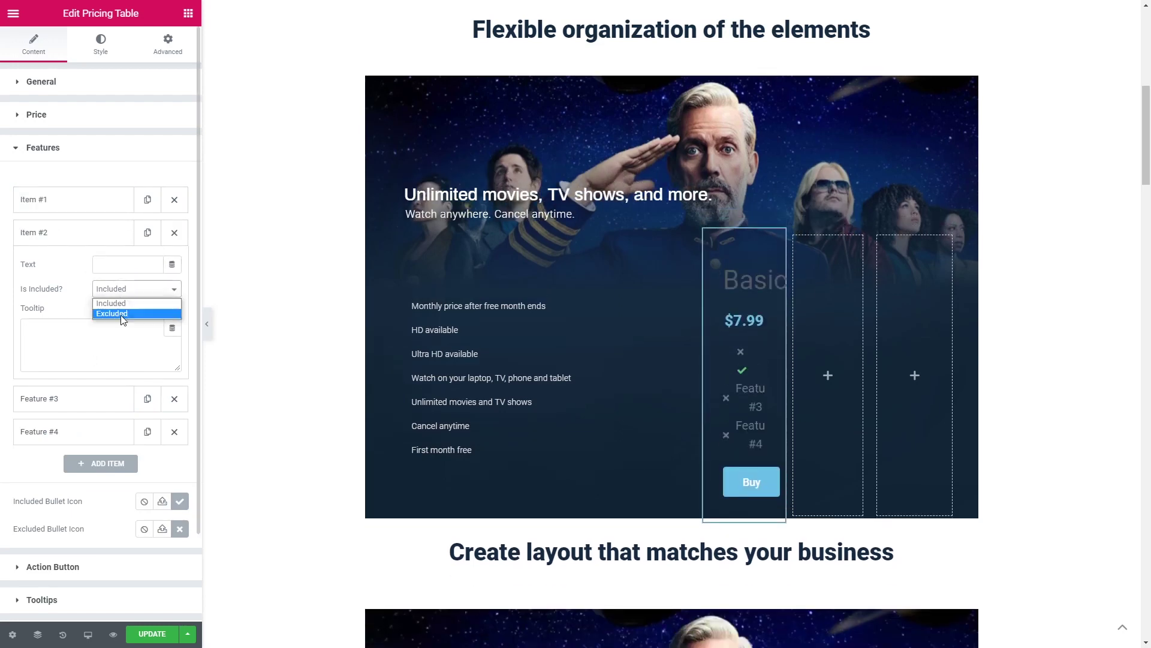
left_click(123, 314)
- Clear the text of the third and fourth features and mark both as Included
left_click(75, 399)
left_click_drag(144, 297, 81, 298)
key("BackSpace")
left_click(137, 322)
left_click(123, 337)
left_click(90, 432)
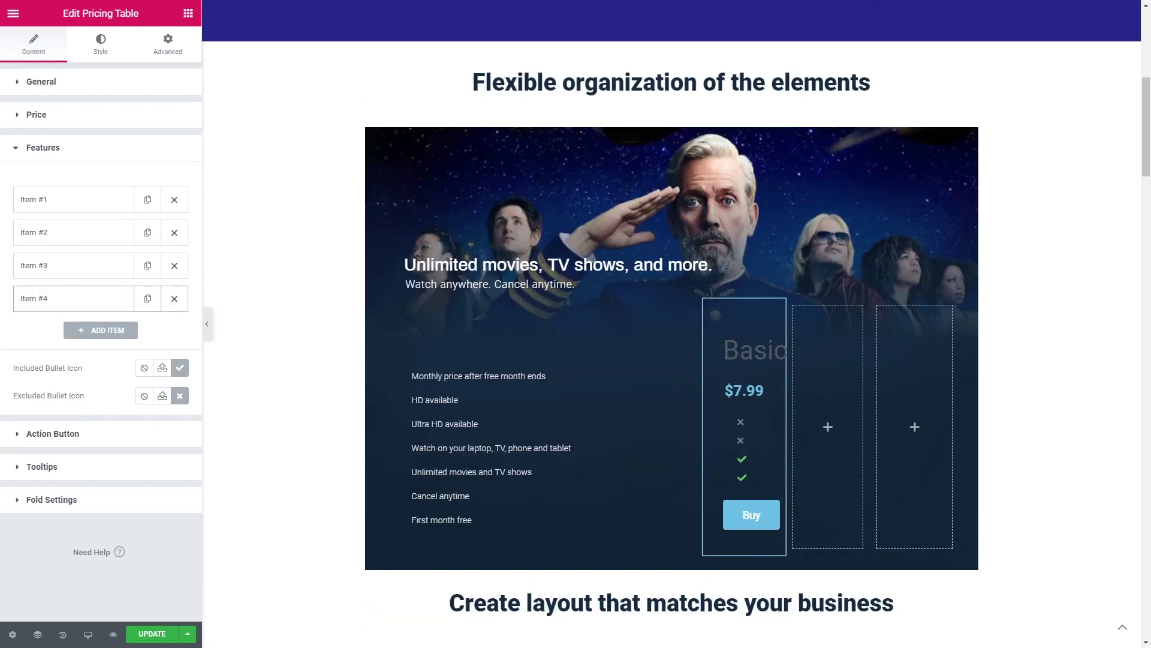
- Add a fifth and a sixth included feature item, both with empty text
left_click(101, 330)
left_click_drag(144, 363, 93, 363)
key("BackSpace")
left_click(101, 493)
left_click_drag(144, 395, 93, 396)
key("BackSpace")
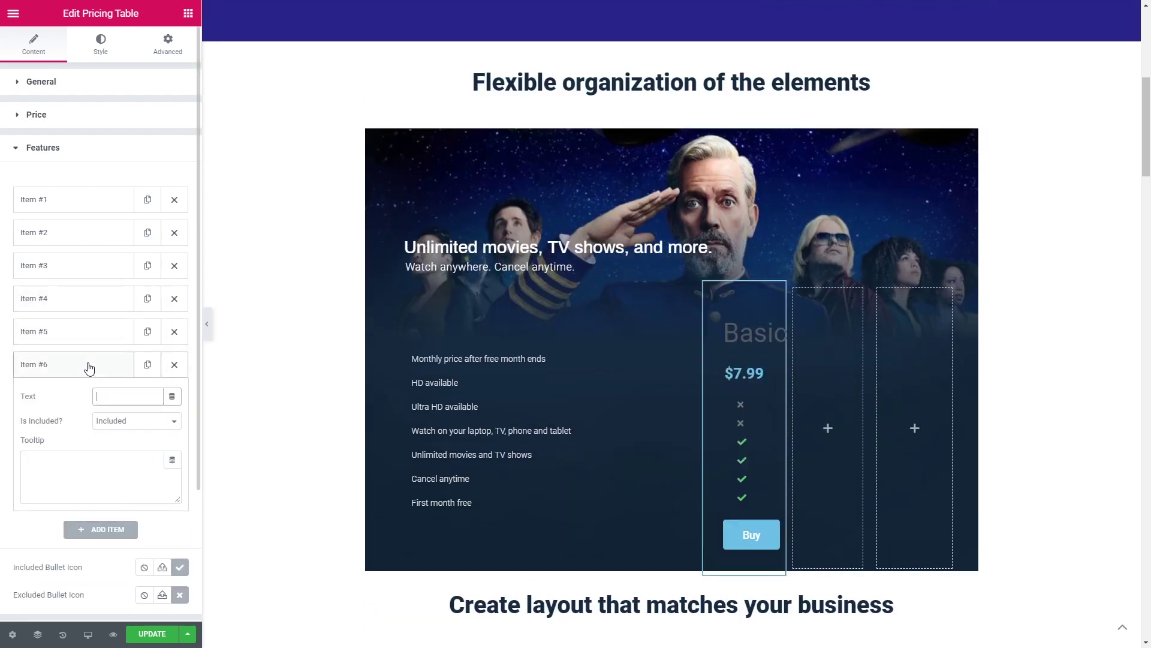
left_click(89, 367)
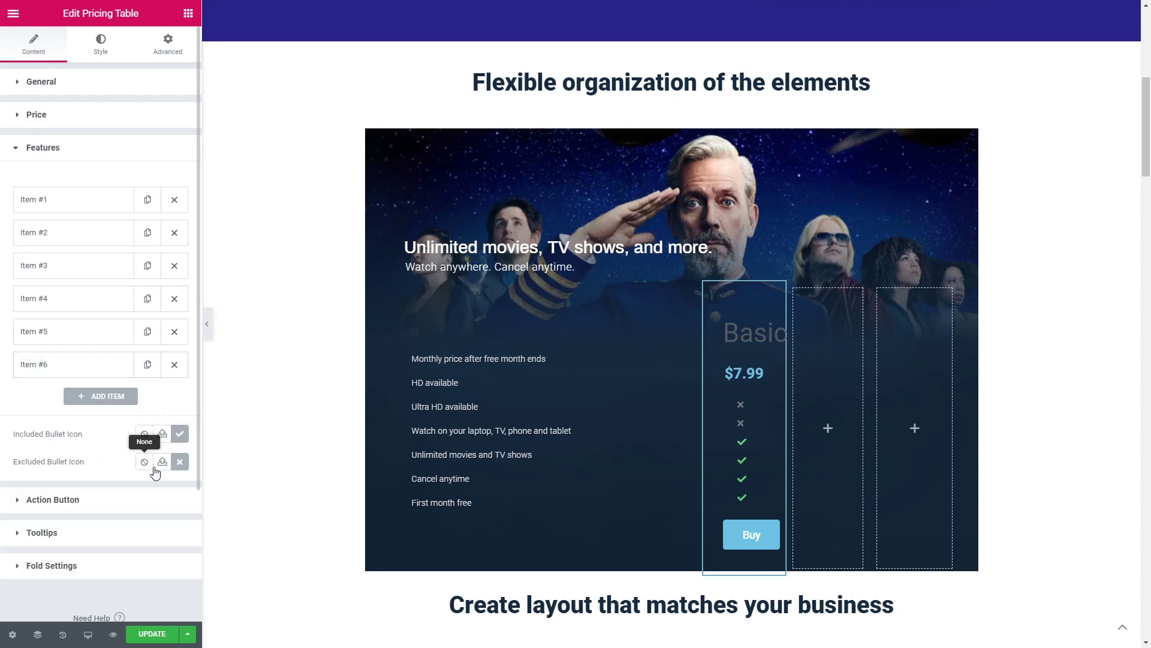
- Set the action button's text to "Subscribe"
left_click(126, 499)
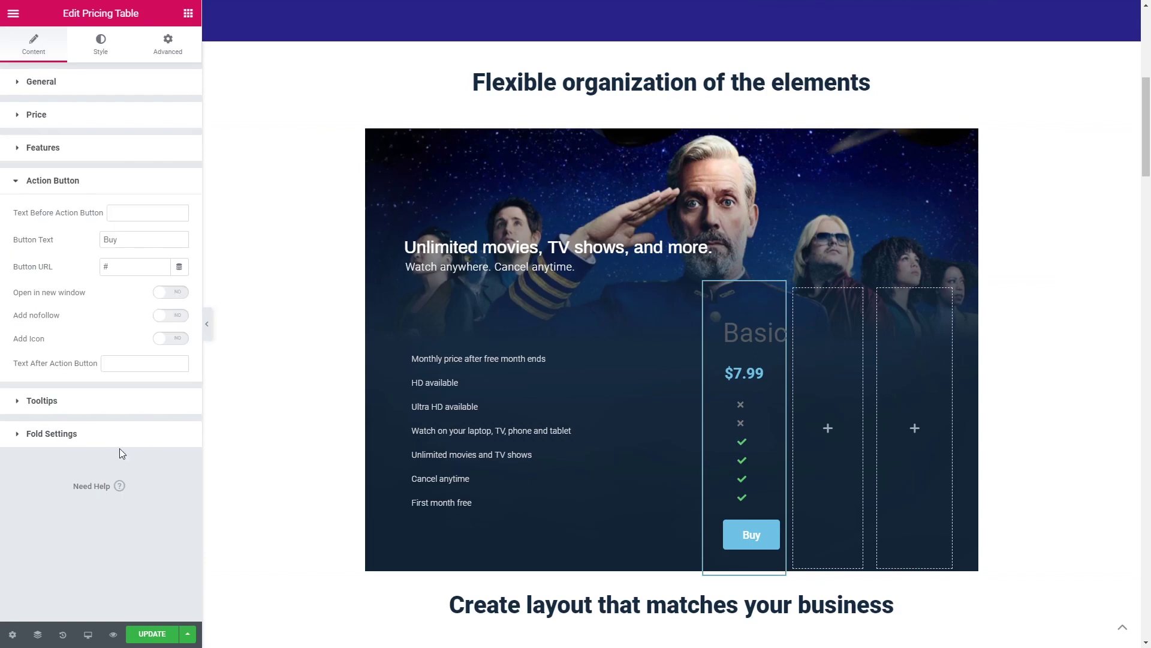
double_click(124, 240)
type("Subscribe")
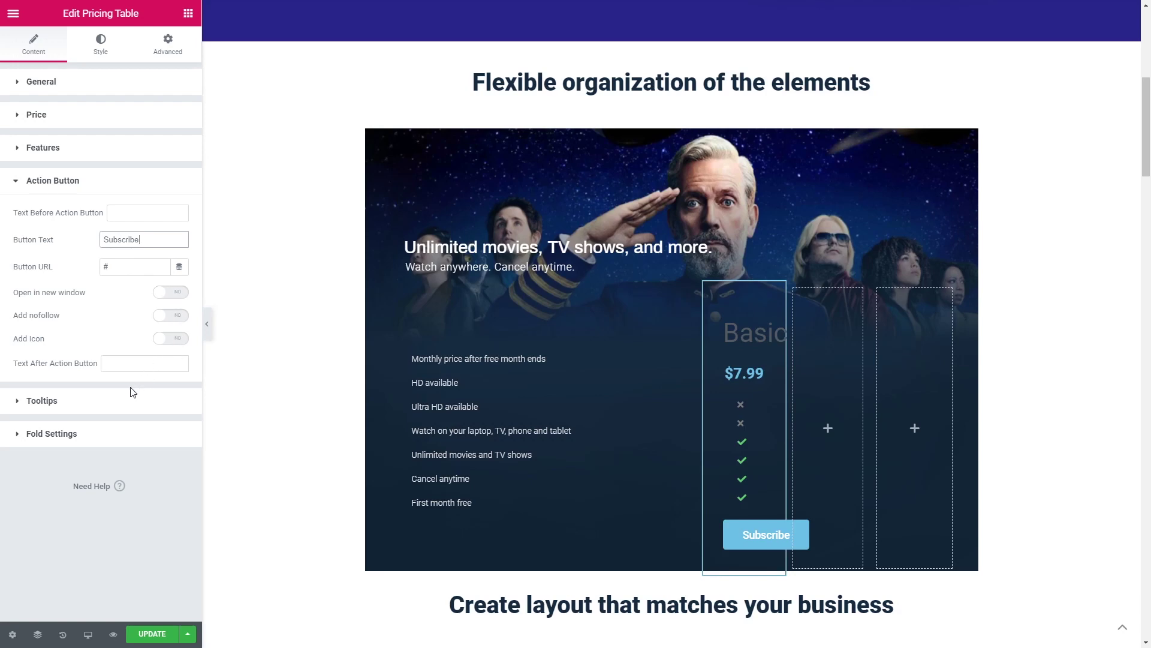
- Review the tooltip settings and try folding the feature list with 1 visible item
left_click(72, 402)
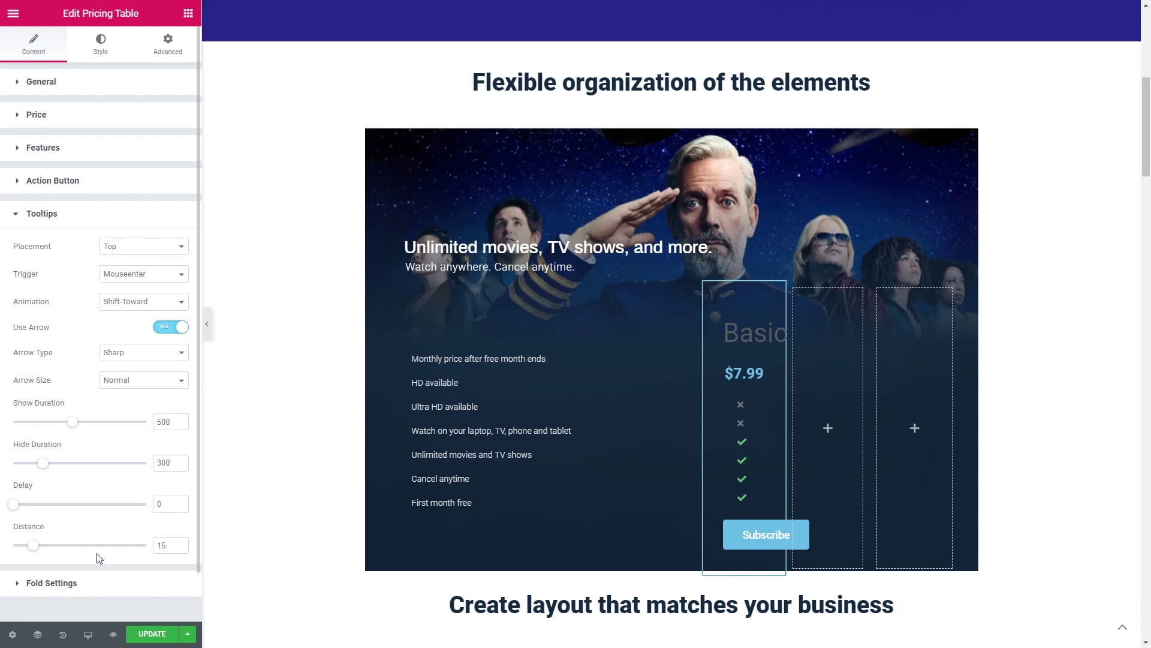
left_click(64, 216)
left_click(57, 248)
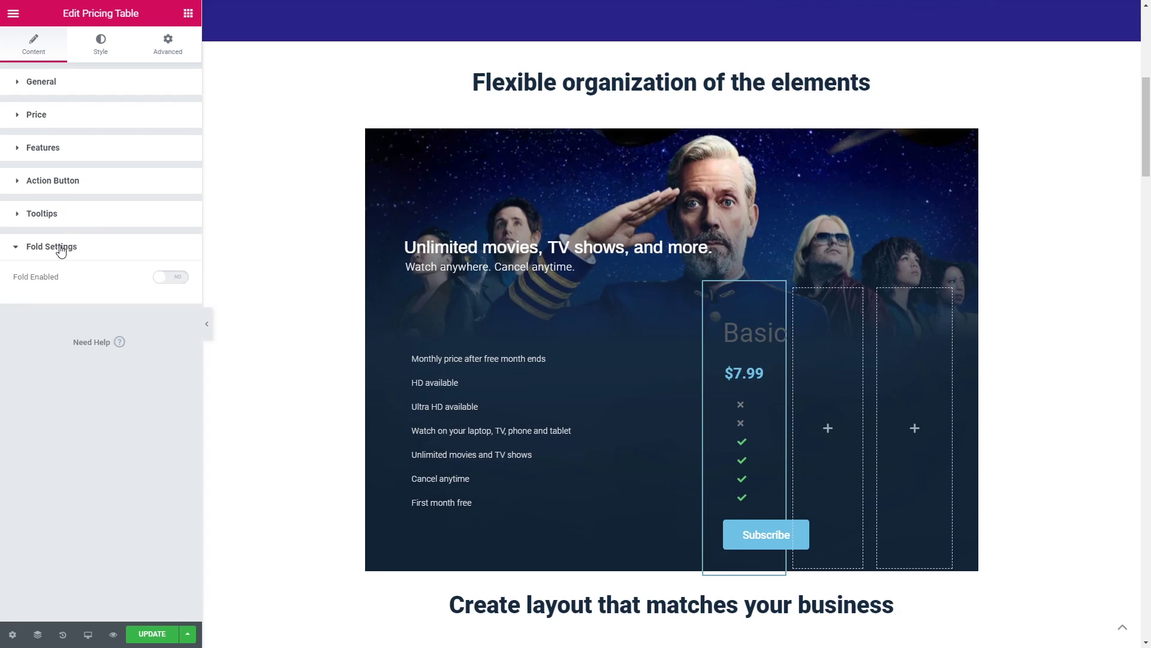
left_click(163, 281)
- Try a white classic background for the pricing table, and remove it
left_click(101, 41)
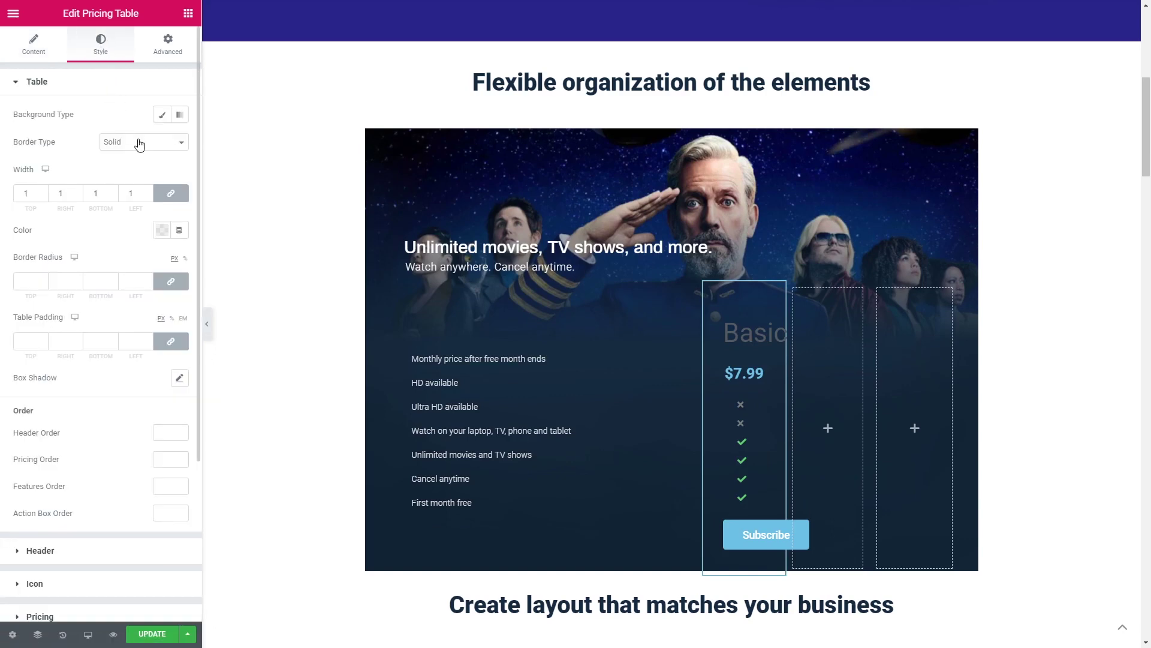
left_click(162, 116)
left_click(162, 141)
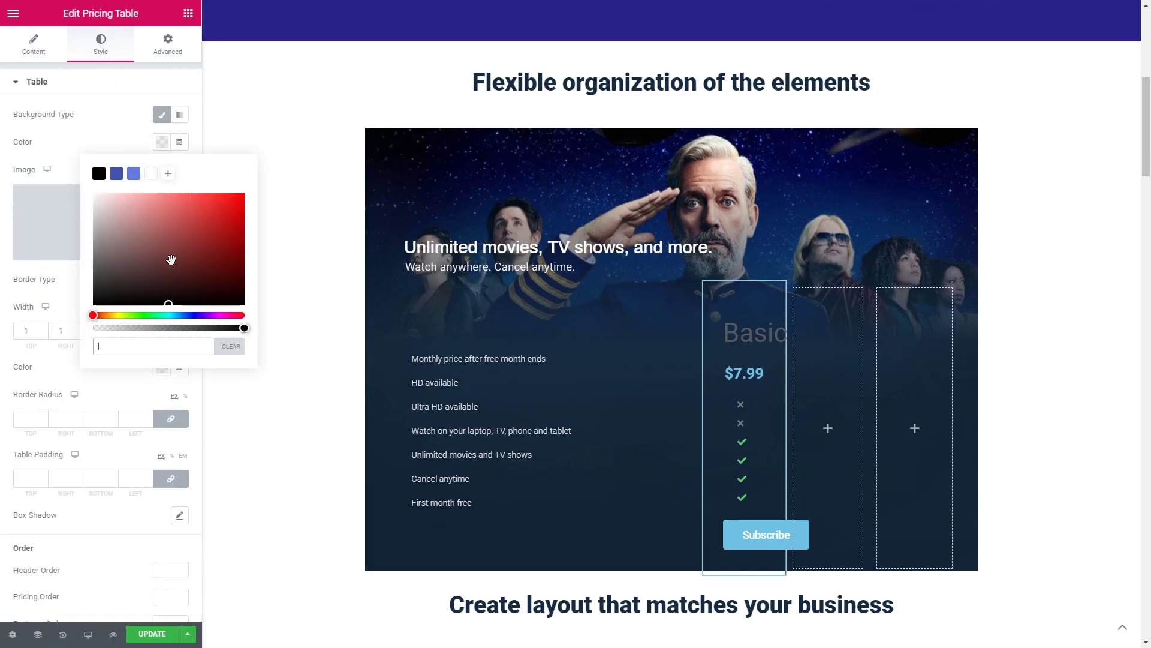
left_click(151, 174)
left_click(161, 114)
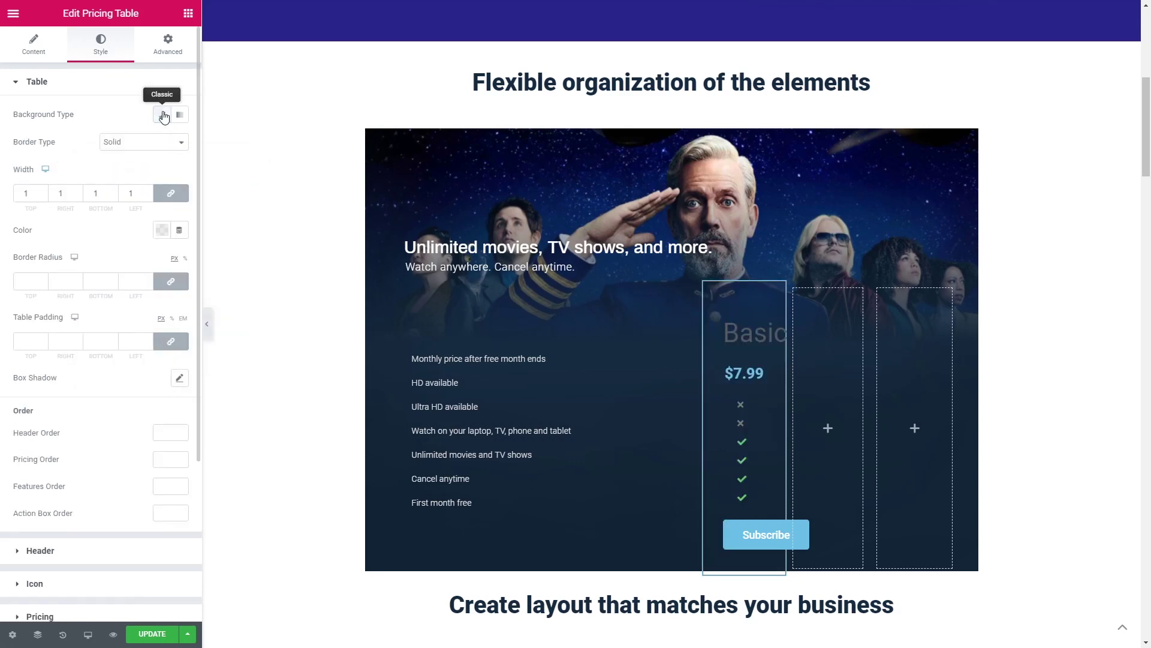
- Set the pricing table's border type to None and its table padding to 0 on all sides
left_click(141, 144)
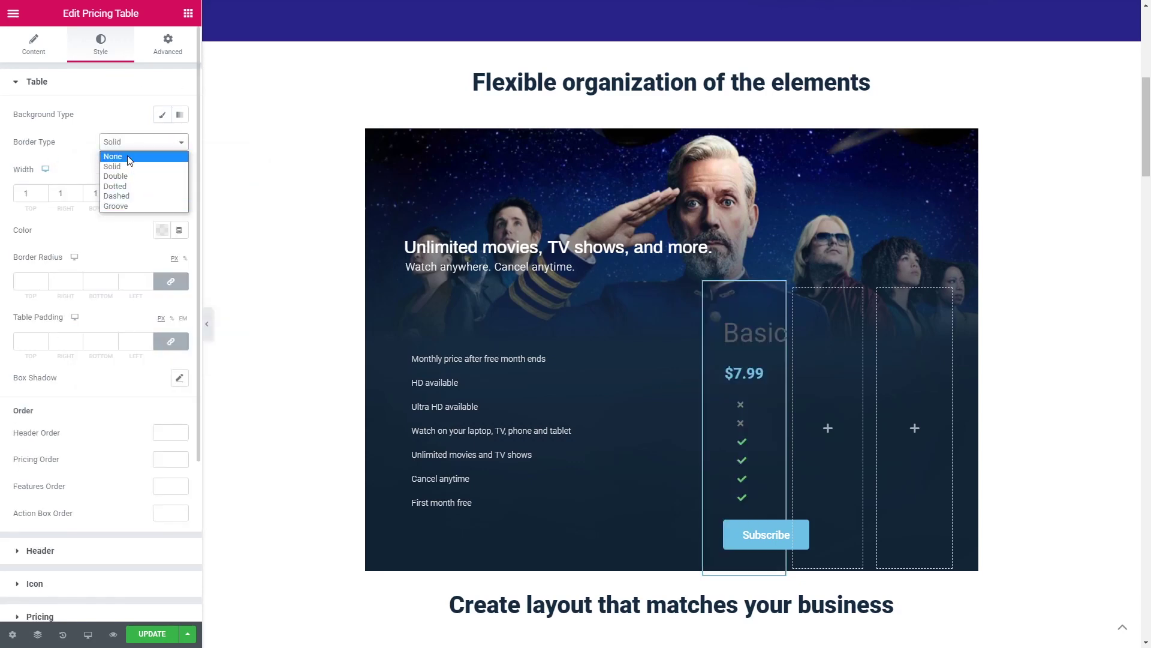
left_click(128, 157)
left_click(29, 252)
type("0")
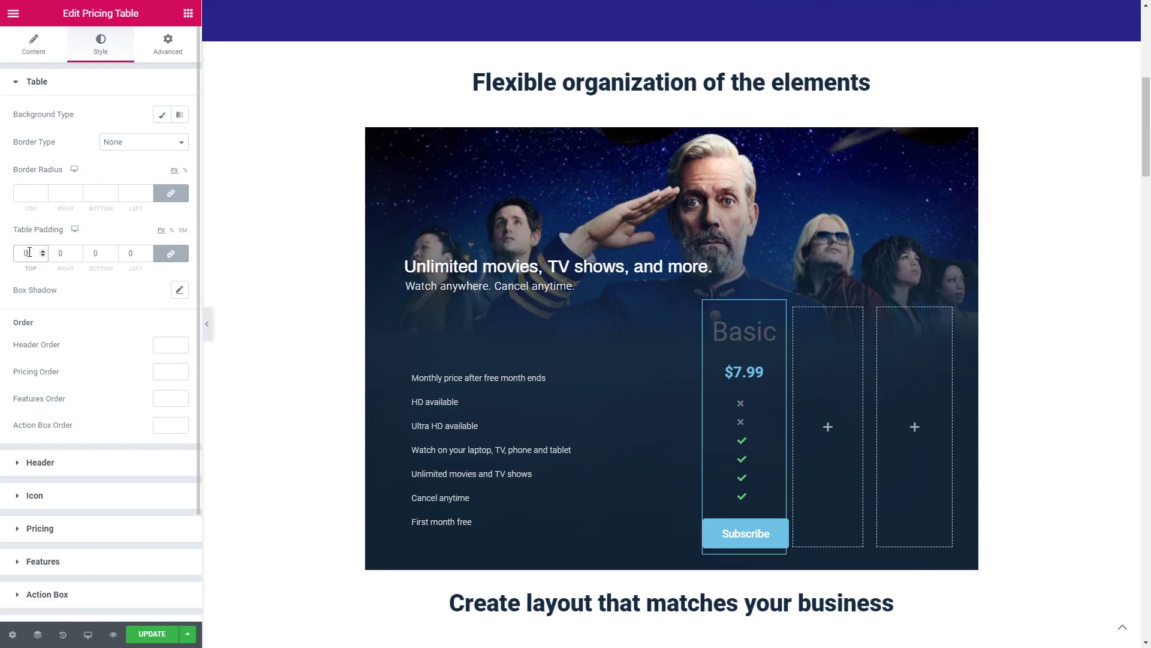
- Order the table's blocks with the header as 1, action box as 2, pricing as 3 and features as 4
scroll(28, 252, "down", 1)
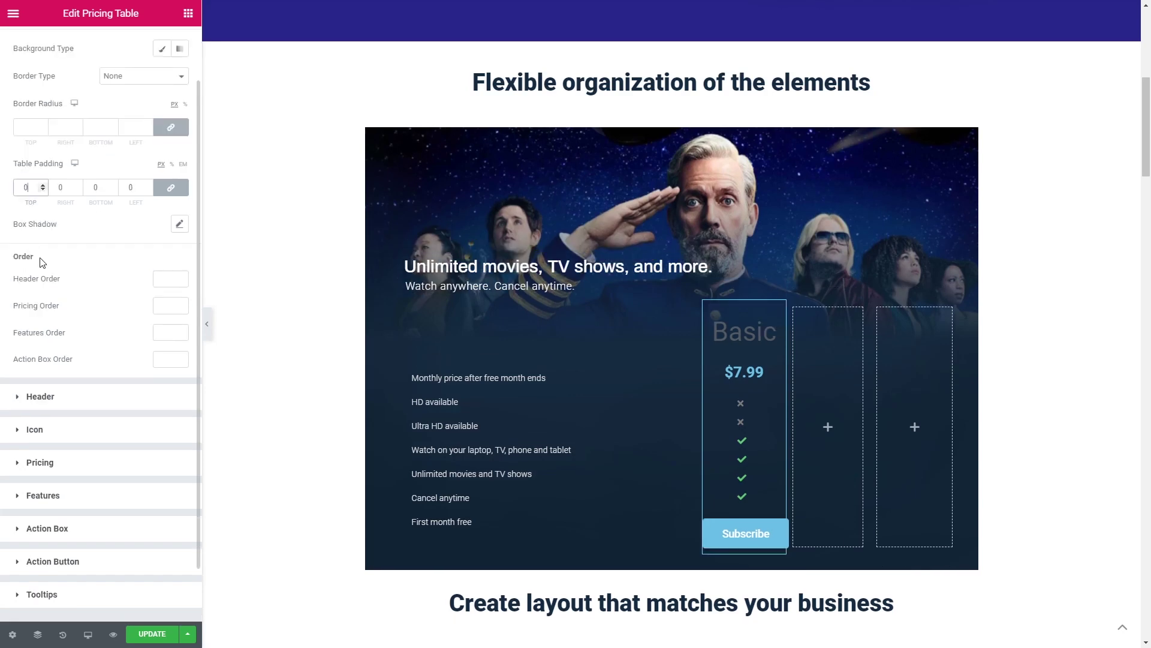
left_click(162, 280)
type("1")
left_click(162, 359)
type("2")
left_click(166, 305)
type("3")
left_click(165, 333)
type("4")
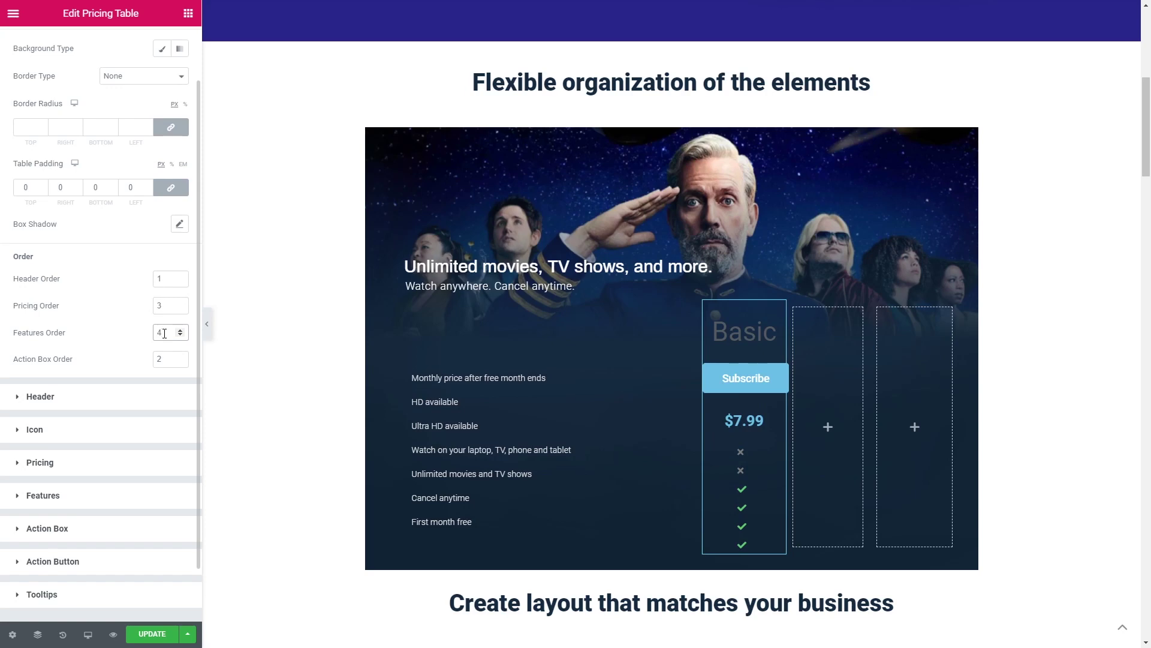
- Set the header title's color to white
left_click(77, 396)
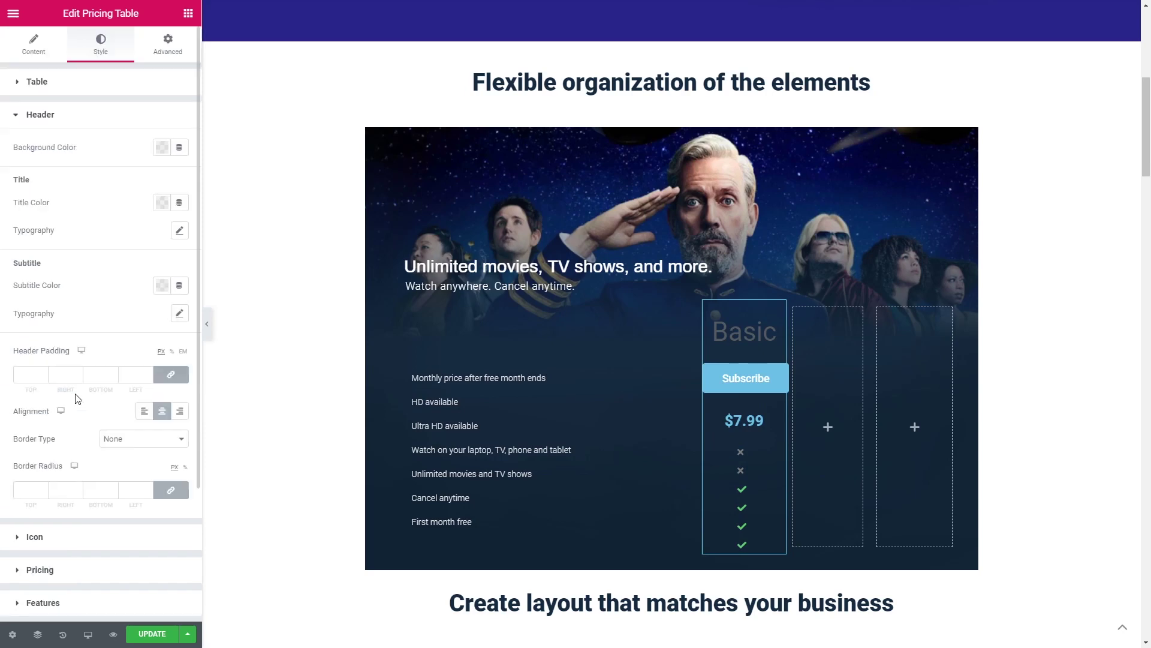
left_click(161, 202)
left_click(152, 234)
left_click(161, 204)
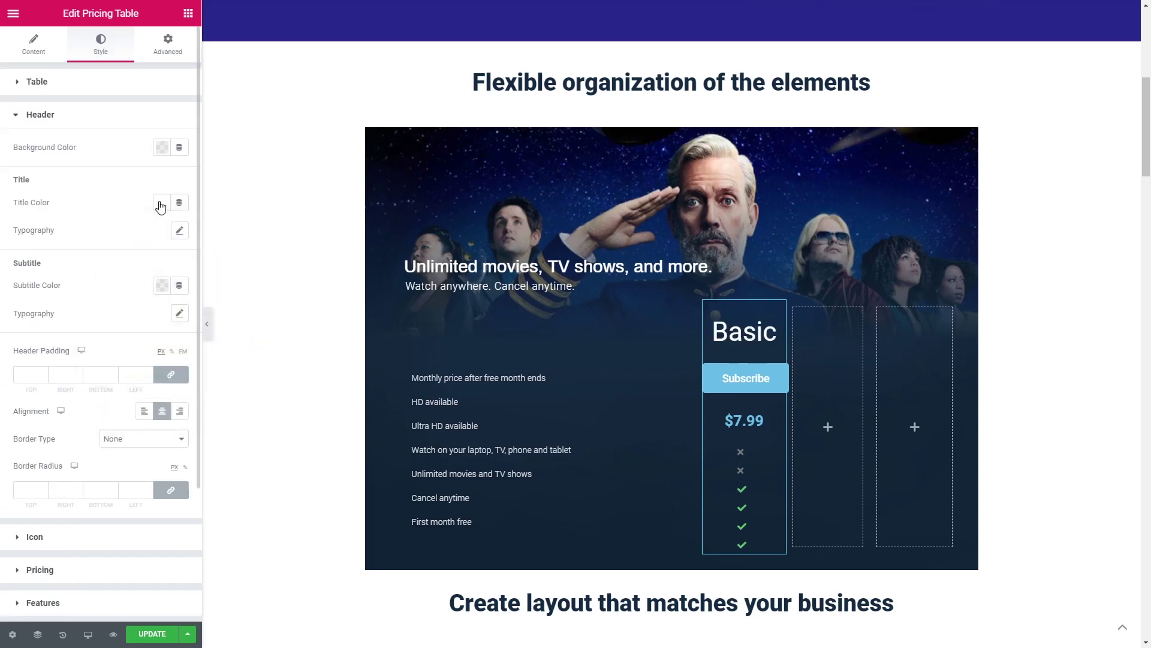
- Style the header title in uppercase Archivo and set the header padding to 0
left_click(180, 230)
left_click(133, 264)
type("archivo")
left_click(122, 320)
left_click(180, 232)
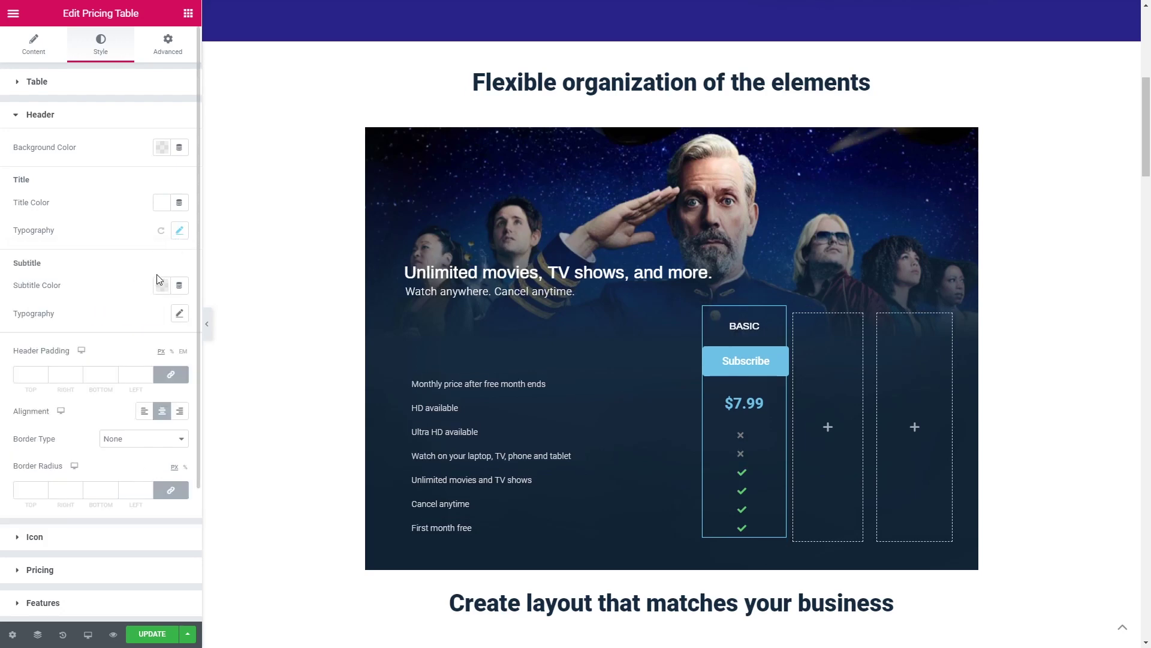
scroll(159, 279, "down", 3)
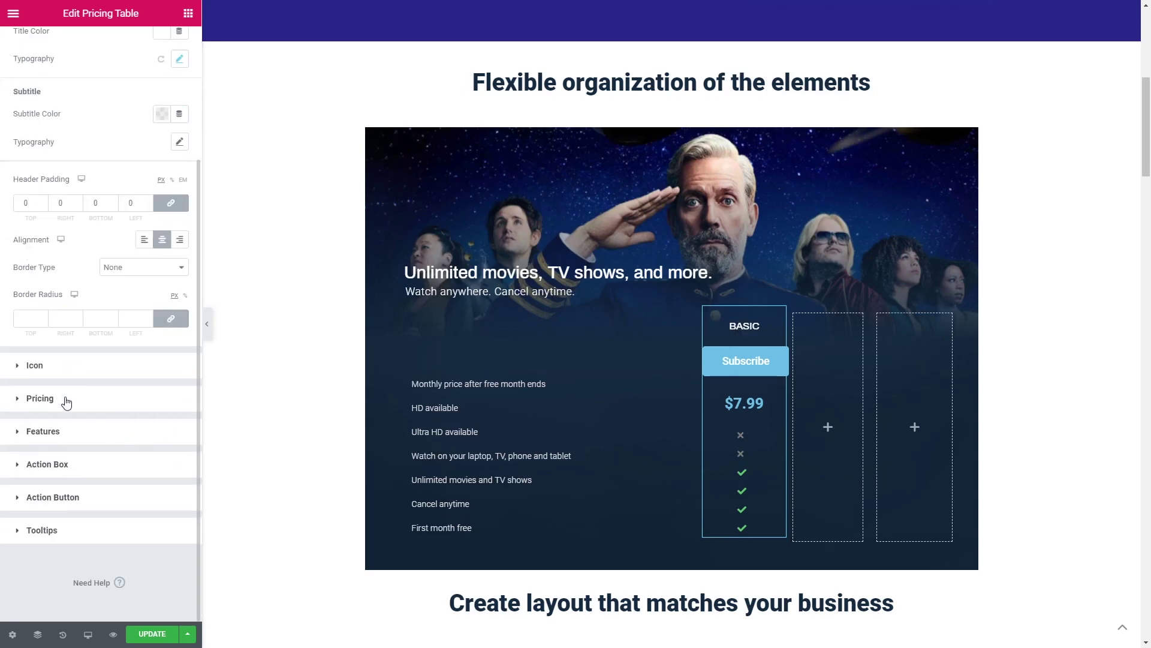
- Style the price prefix in white with the Archivo font
left_click(40, 399)
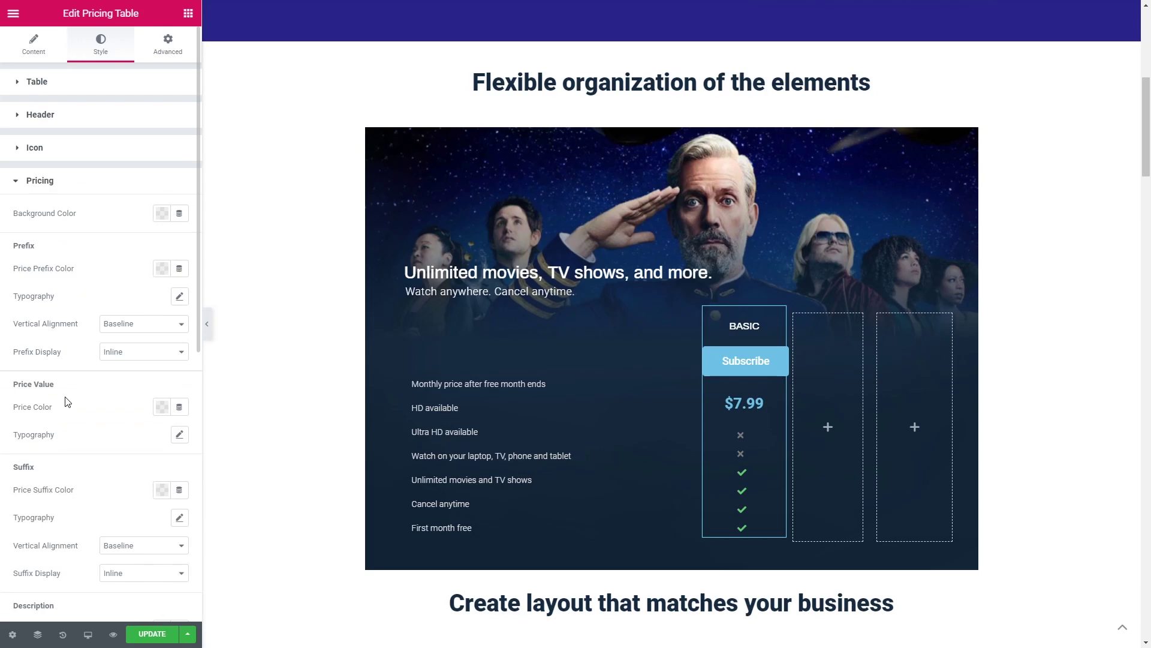
scroll(68, 402, "down", 1)
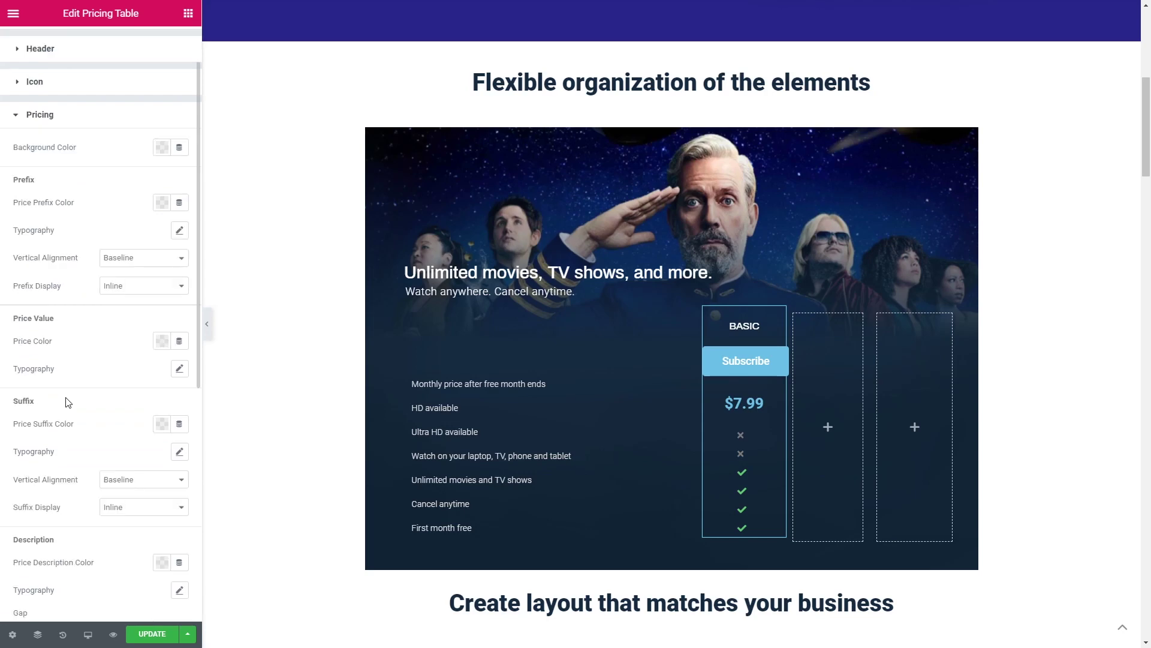
left_click(162, 202)
left_click(153, 235)
left_click(161, 202)
left_click(179, 230)
left_click(134, 265)
type("archivo")
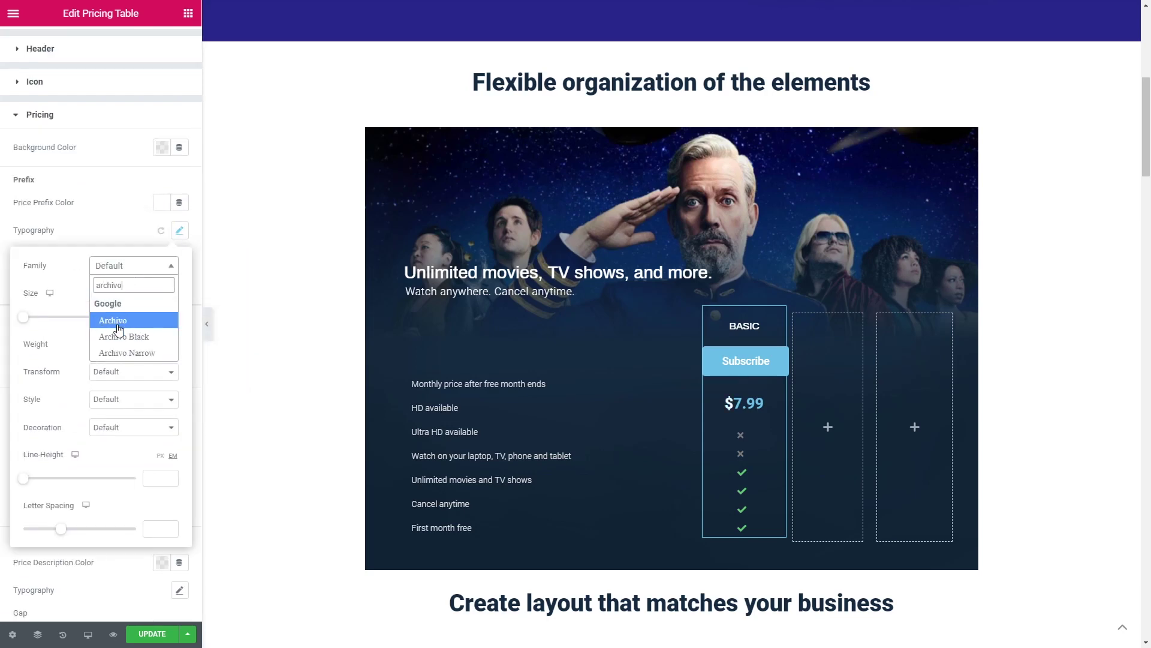
left_click(118, 323)
left_click(179, 230)
- Style the price value in white with the Archivo font at size 17
left_click(162, 340)
left_click(151, 372)
left_click(162, 341)
left_click(180, 368)
left_click(135, 404)
type("archivo")
left_click(119, 458)
left_click(153, 454)
type("17")
left_click(136, 483)
left_click(126, 497)
left_click(179, 369)
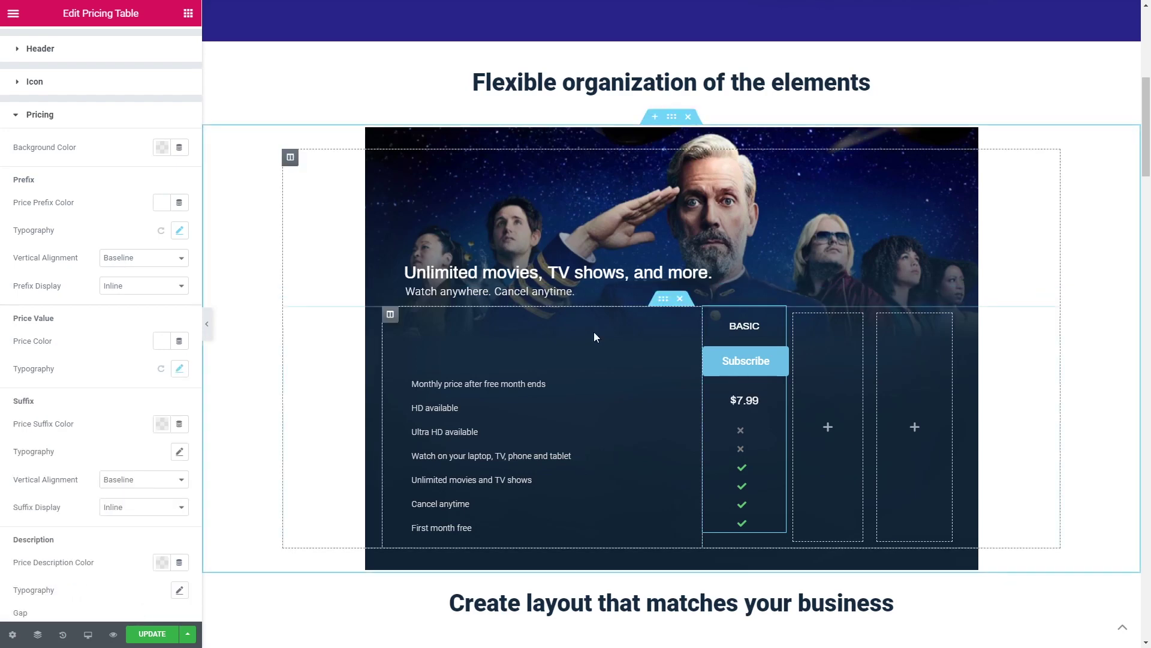
- Set the price prefix's vertical alignment to Top
left_click(149, 259)
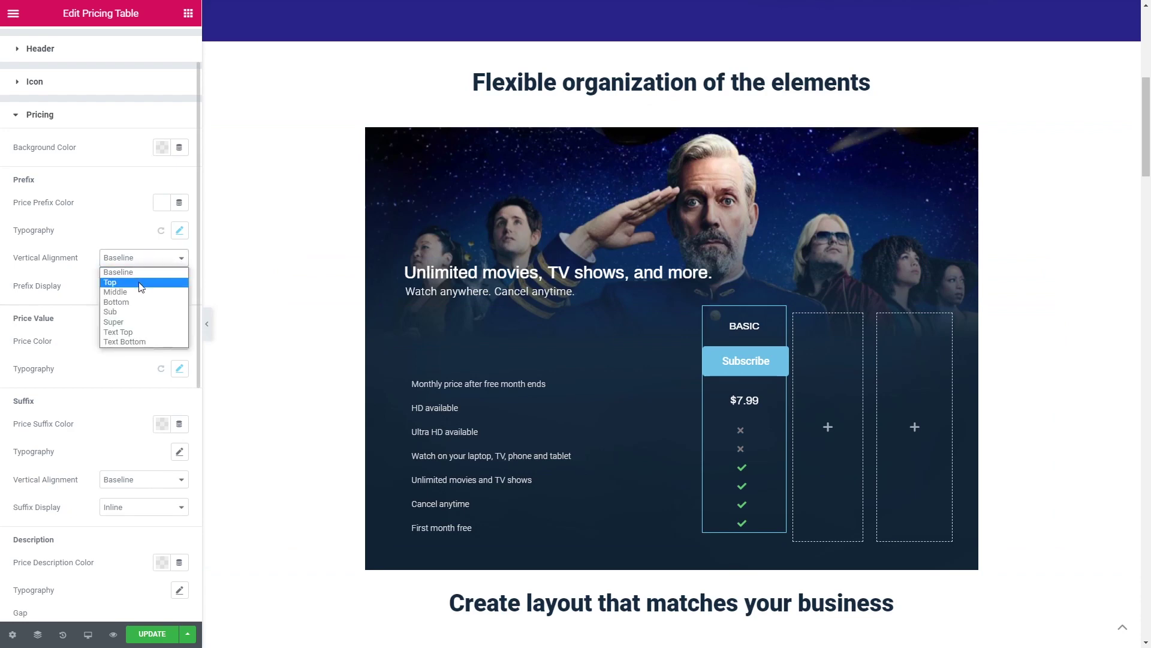
left_click(141, 283)
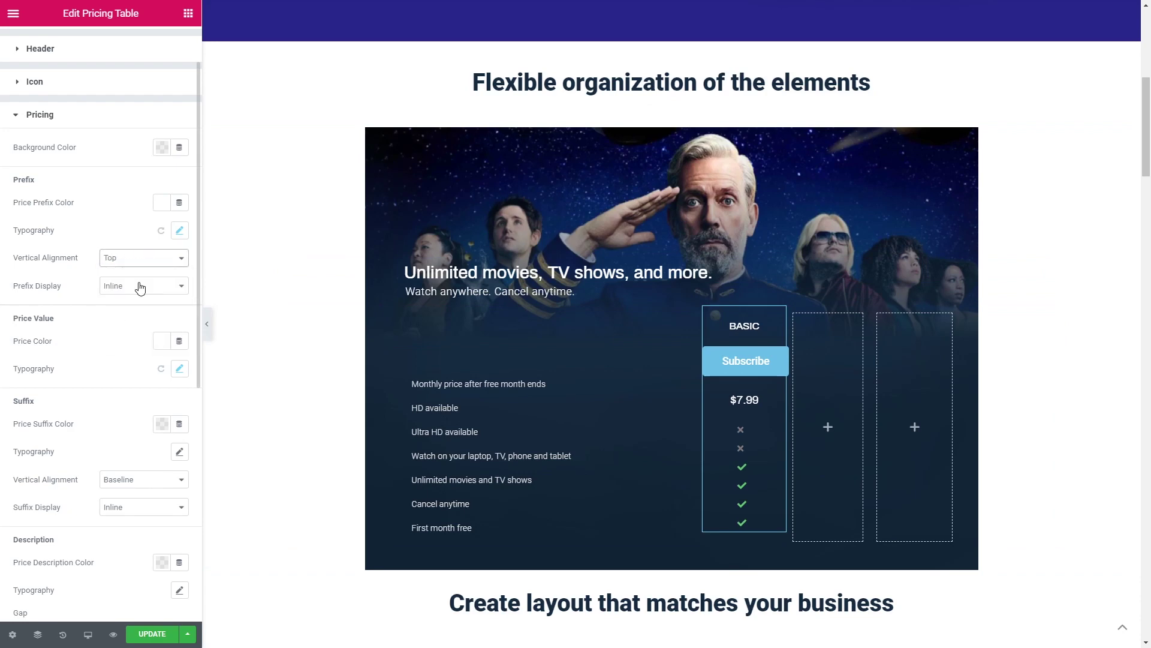
- Try the Block display for the price prefix, and return it to Inline
left_click(140, 288)
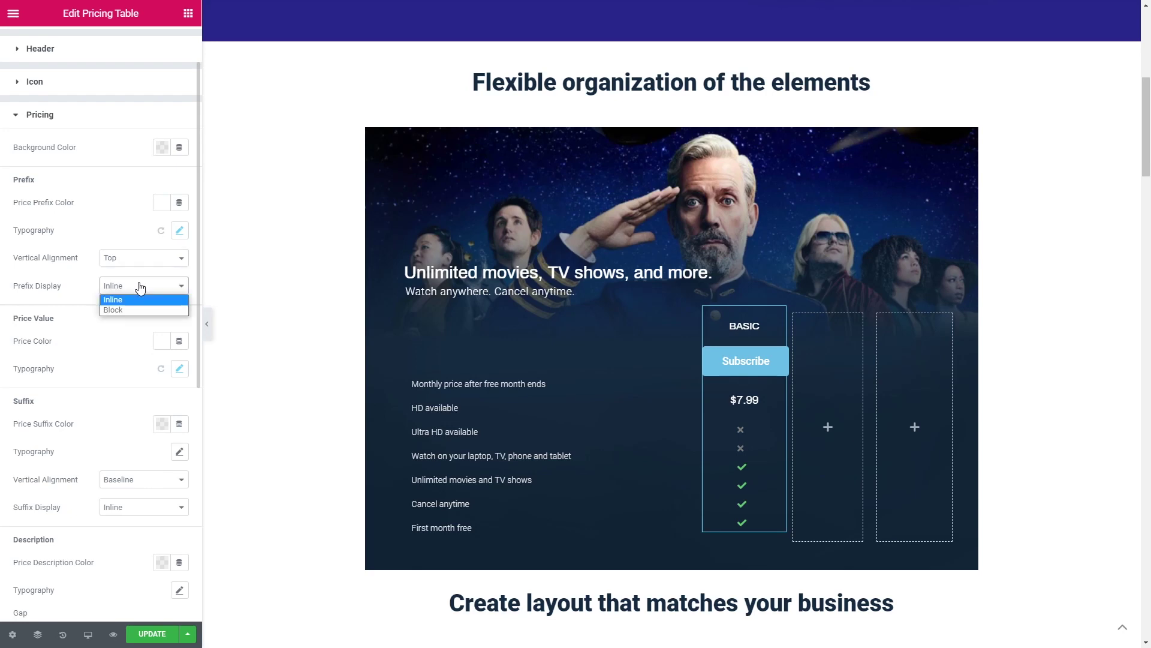
left_click(133, 308)
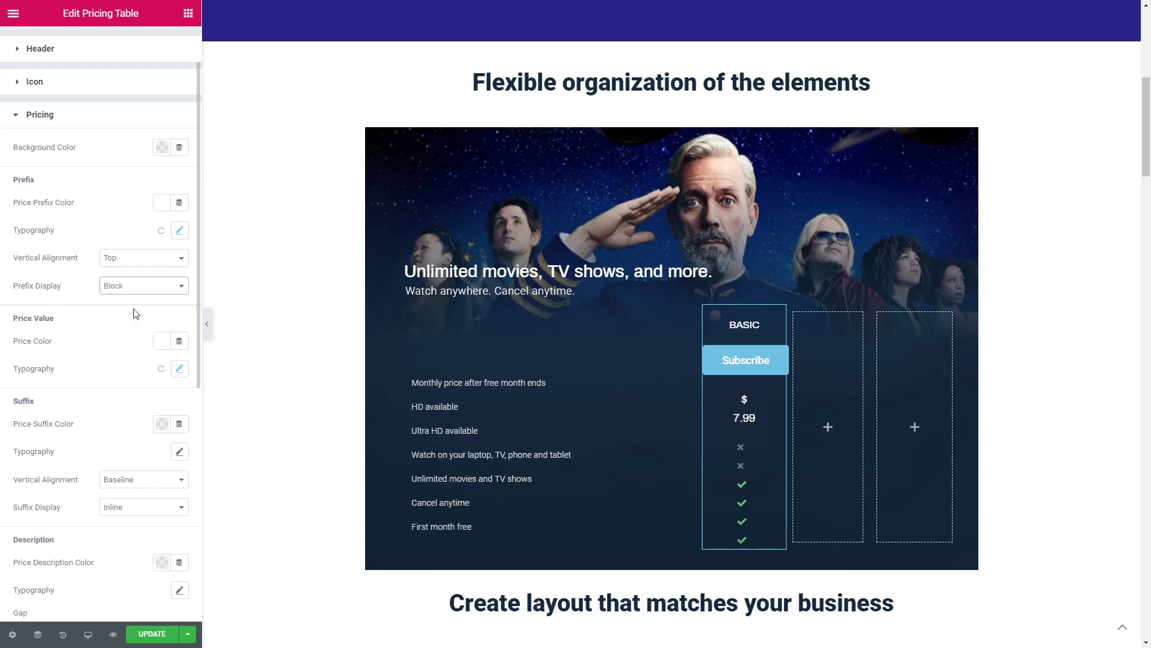
left_click(132, 292)
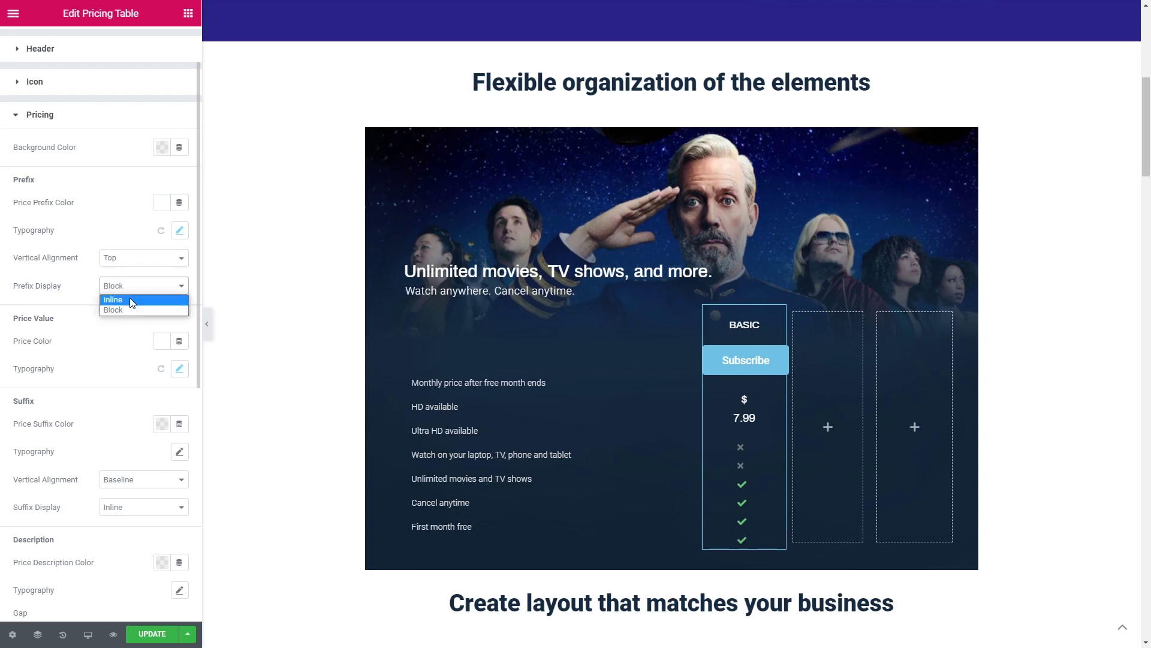
left_click(132, 301)
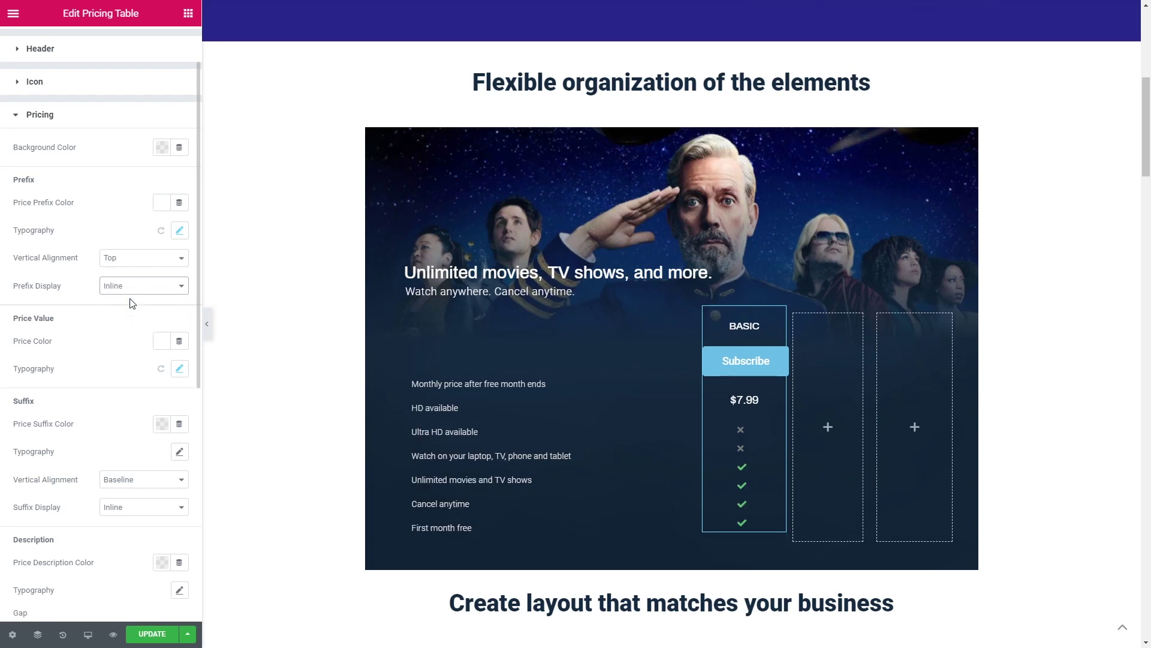
- Set the pricing block padding to 4 at the top and bottom and 0 at the right and left
scroll(161, 412, "down", 7)
left_click(27, 296)
type("0")
left_click(171, 298)
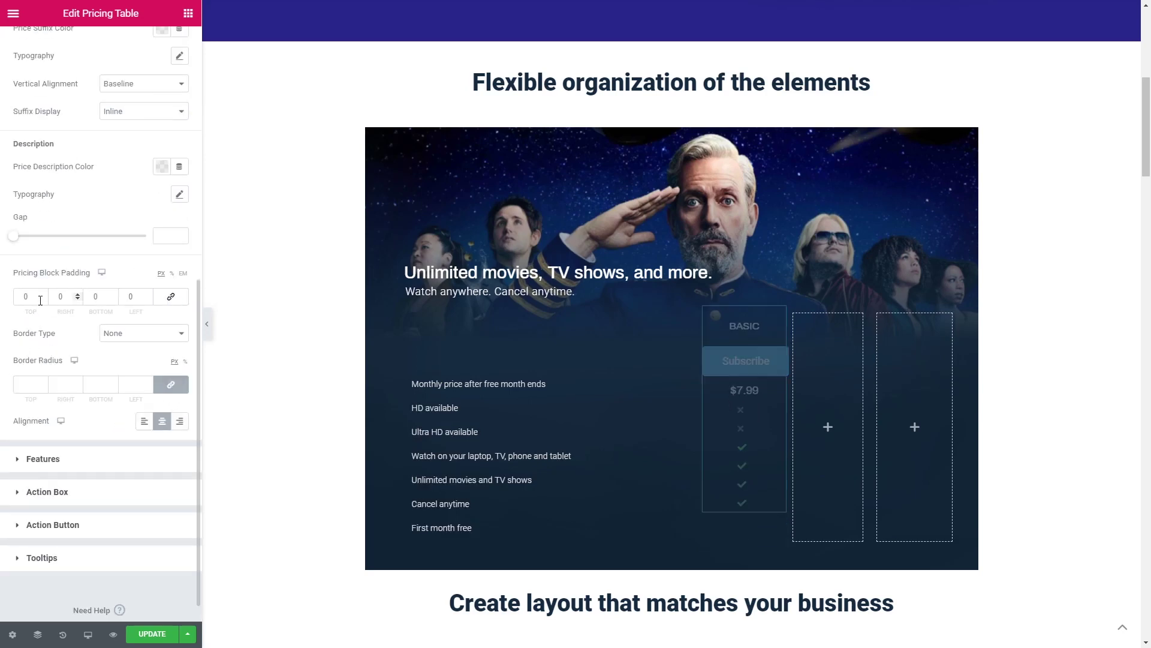
double_click(24, 299)
type("4")
double_click(93, 295)
type("4")
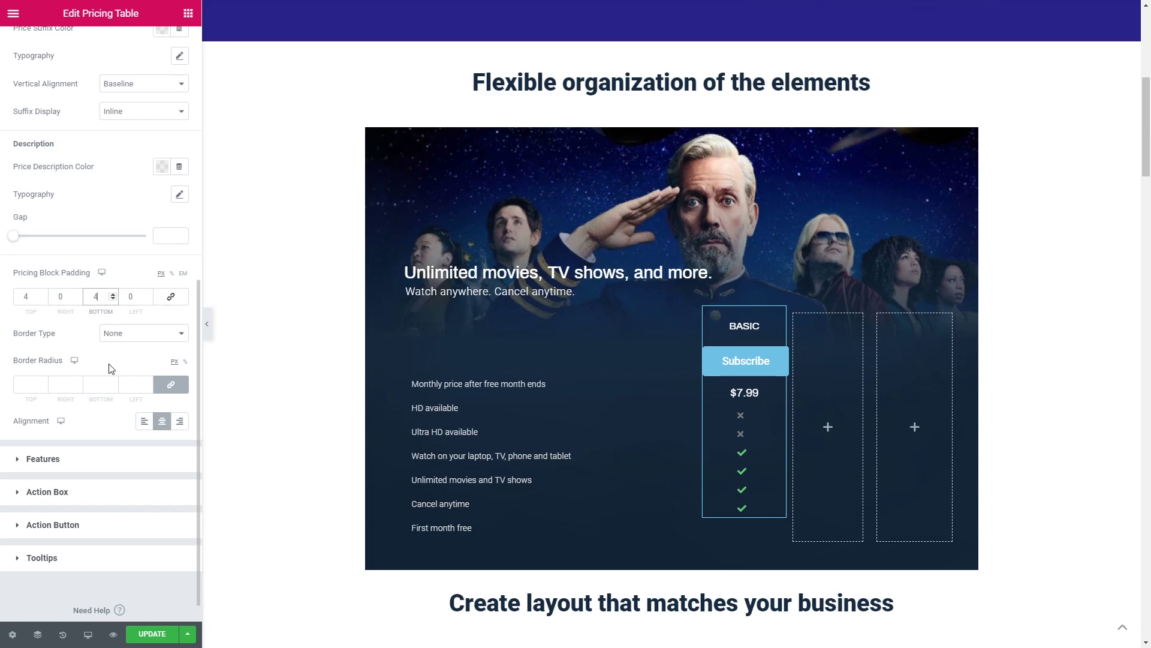
- Make the bullets of included and excluded features white with an icon size of 10
left_click(66, 460)
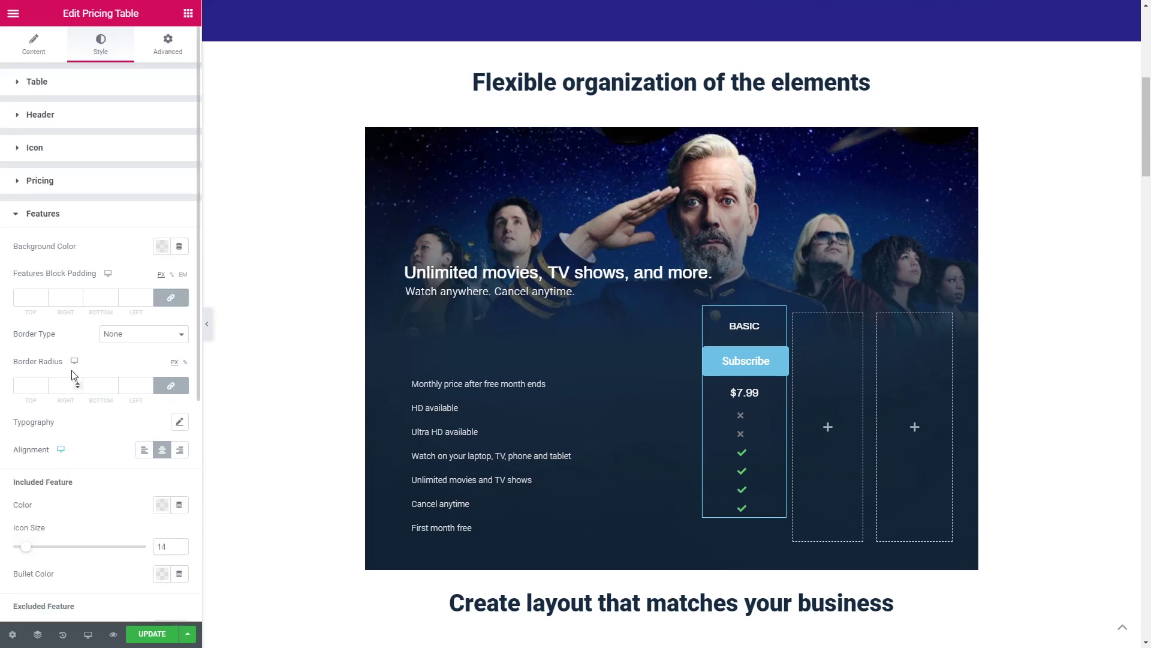
scroll(125, 264, "down", 3)
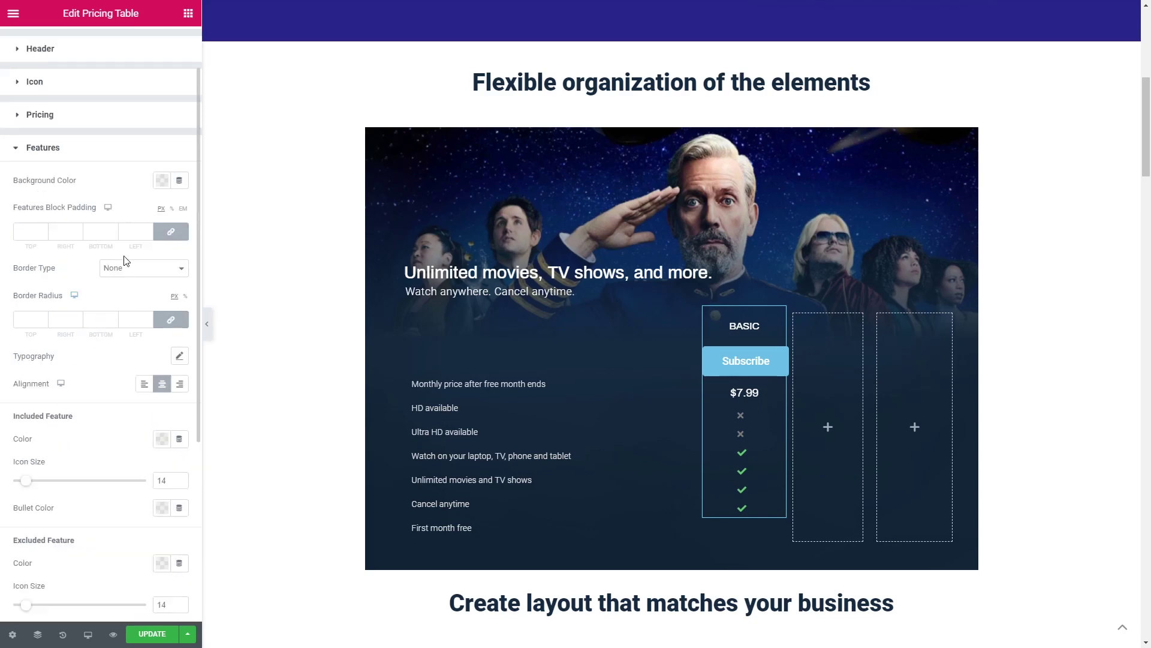
scroll(126, 261, "down", 1)
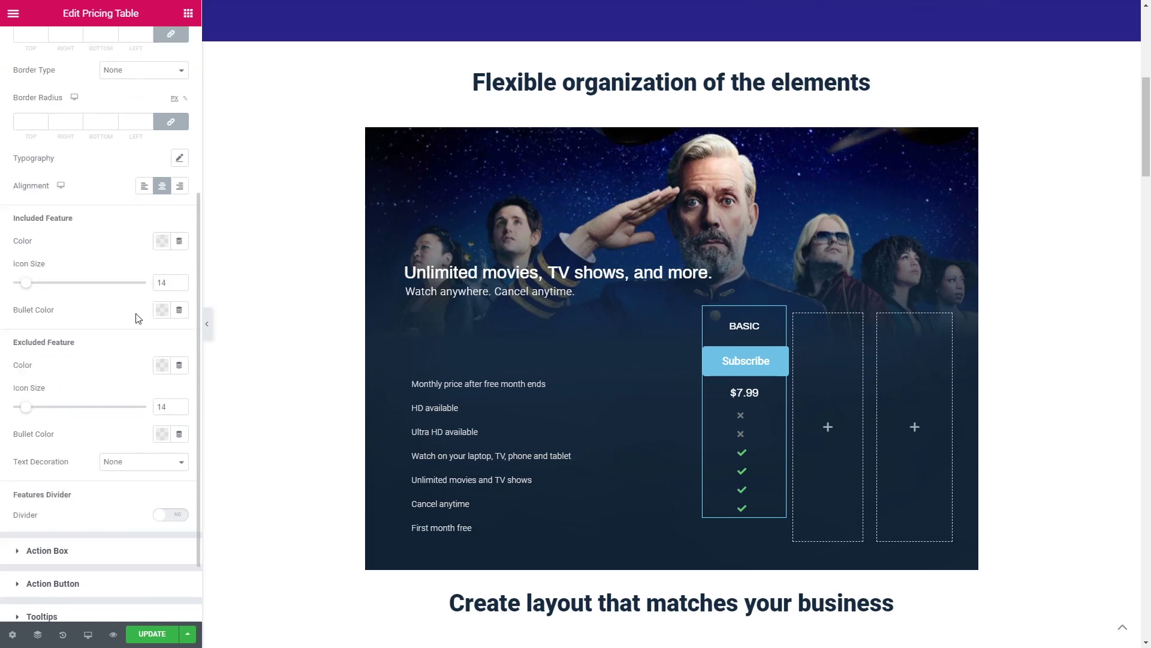
left_click(160, 309)
left_click(149, 341)
left_click(161, 309)
left_click(162, 435)
left_click(149, 227)
- Enable the features divider with a fully transparent color, width 31 and gap 4
scroll(152, 418, "down", 1)
left_click(176, 452)
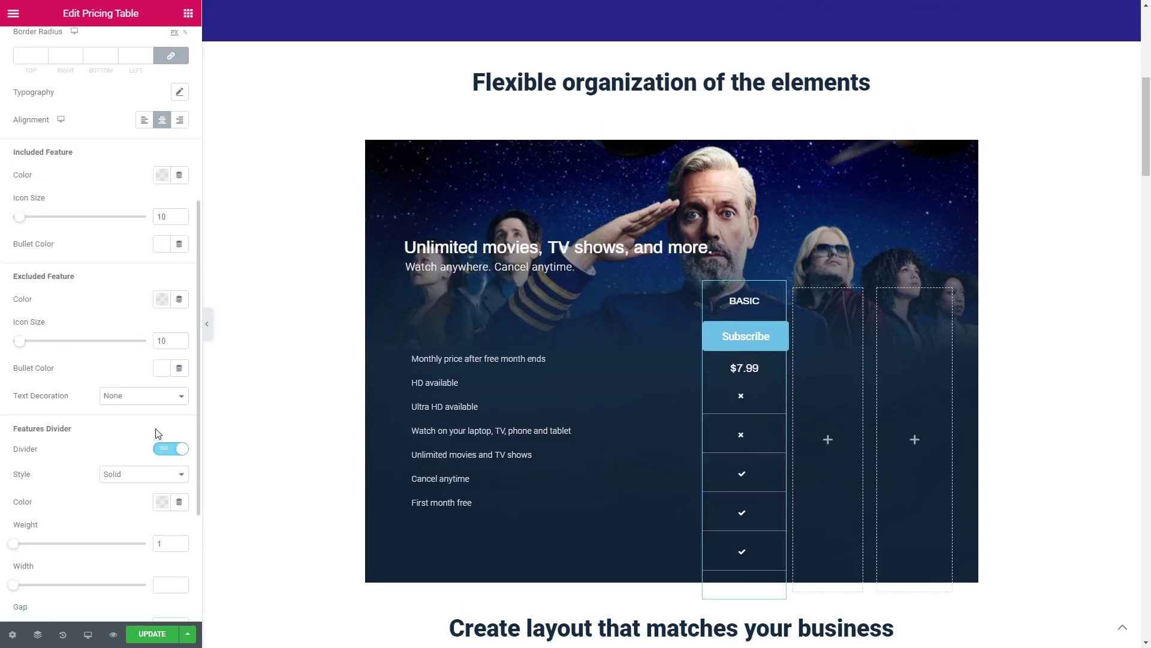
scroll(150, 414, "down", 3)
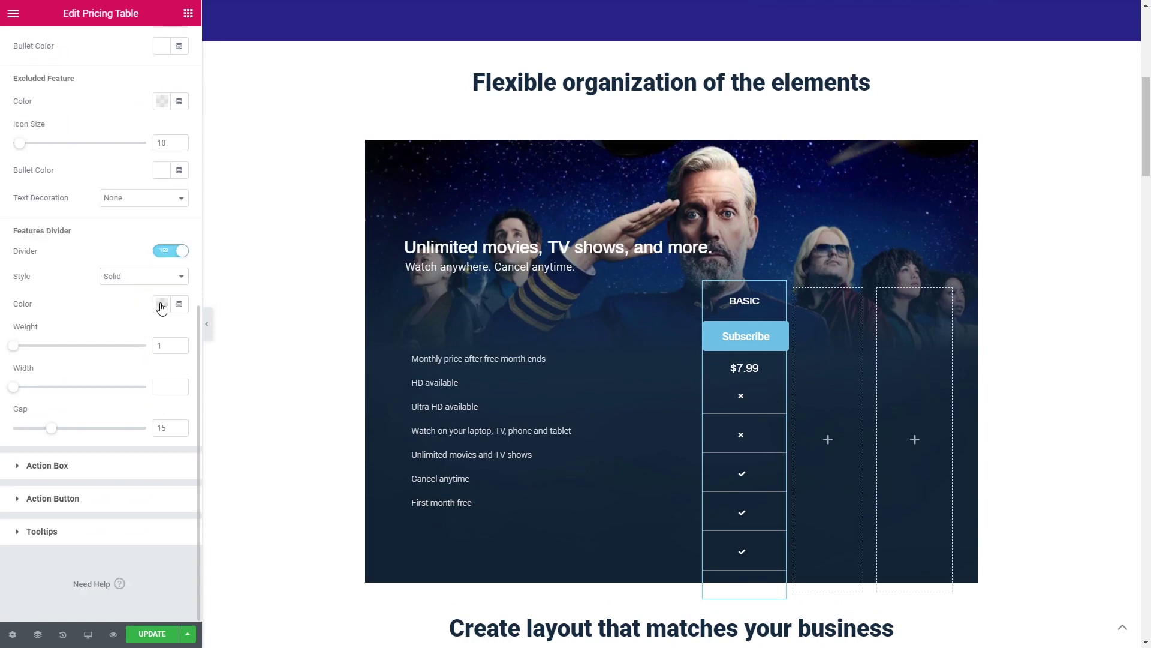
left_click(162, 304)
left_click(166, 304)
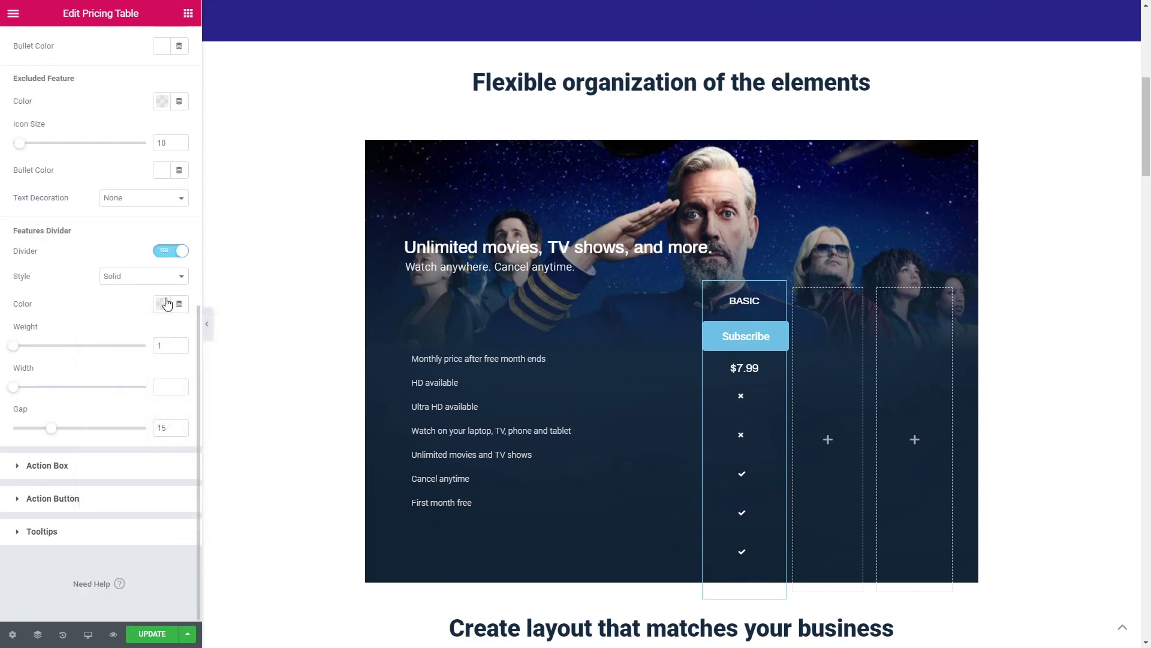
left_click_drag(168, 429, 144, 433)
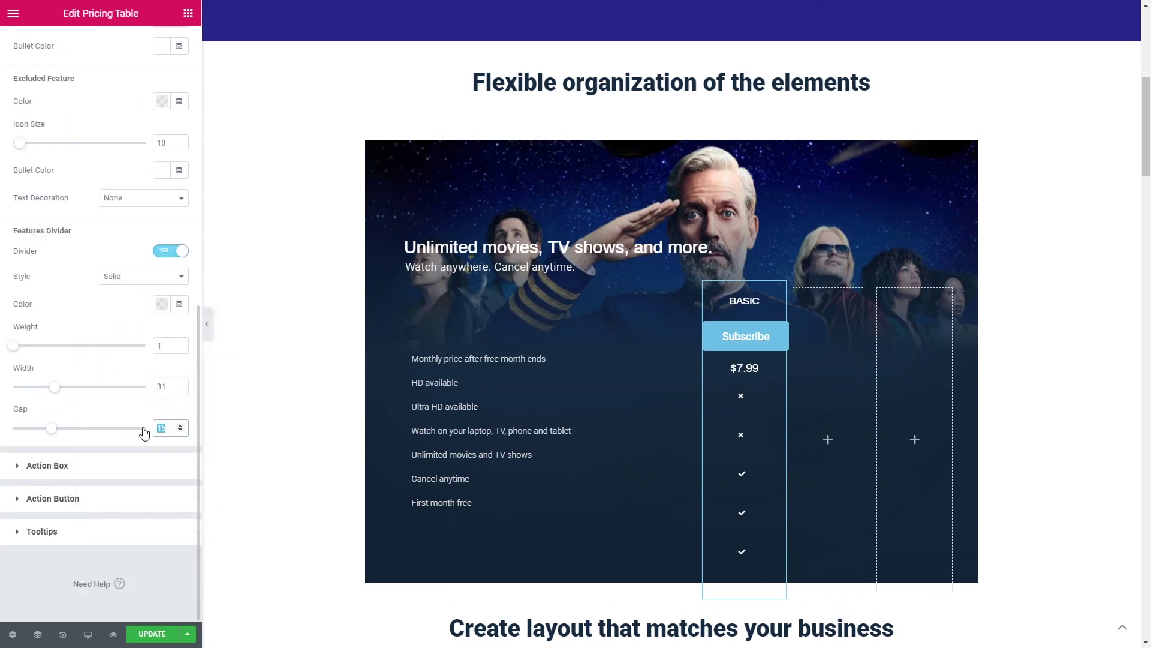
type("4")
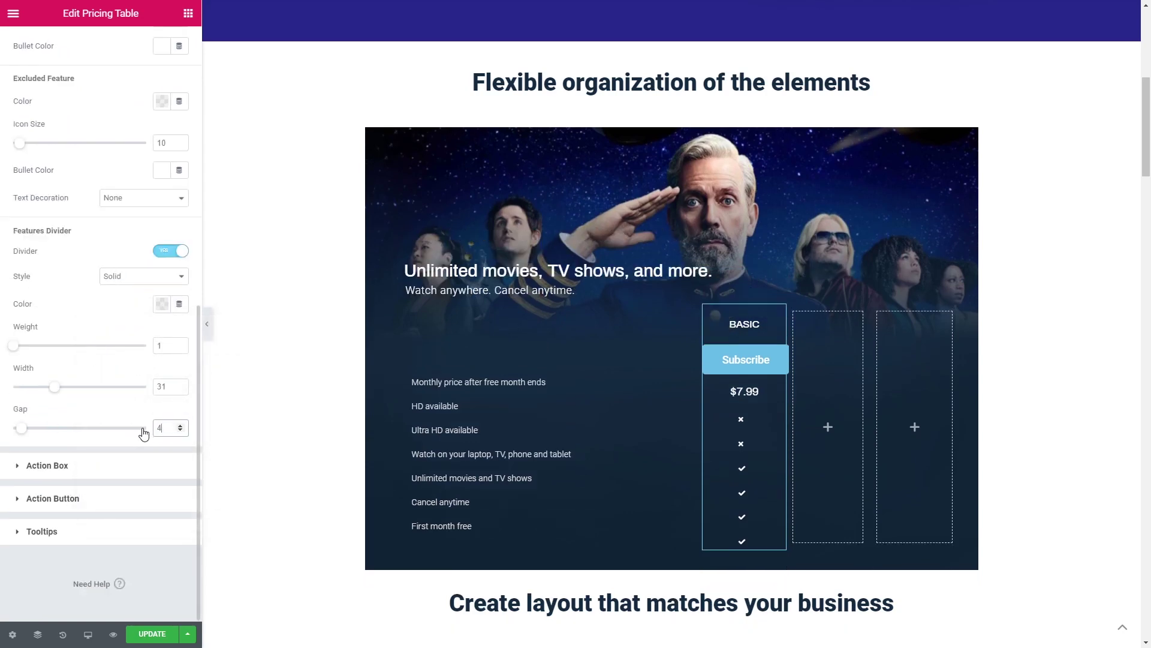
- Set the action box's padding to 18 at the top and 0 on the other sides
left_click(76, 465)
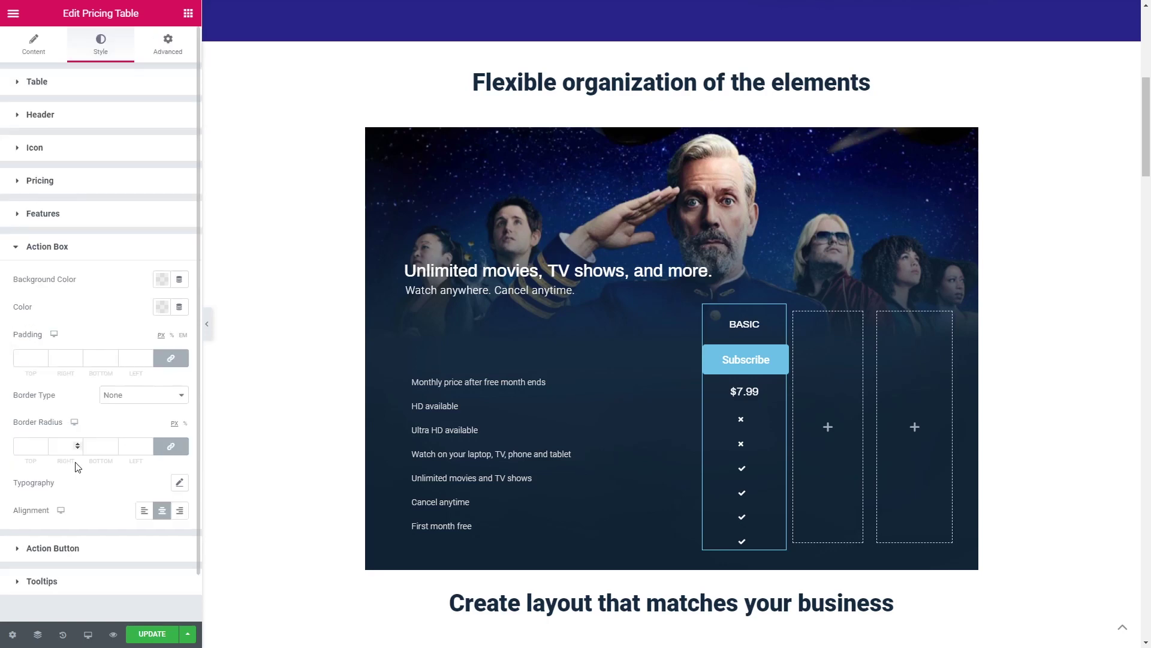
left_click(171, 358)
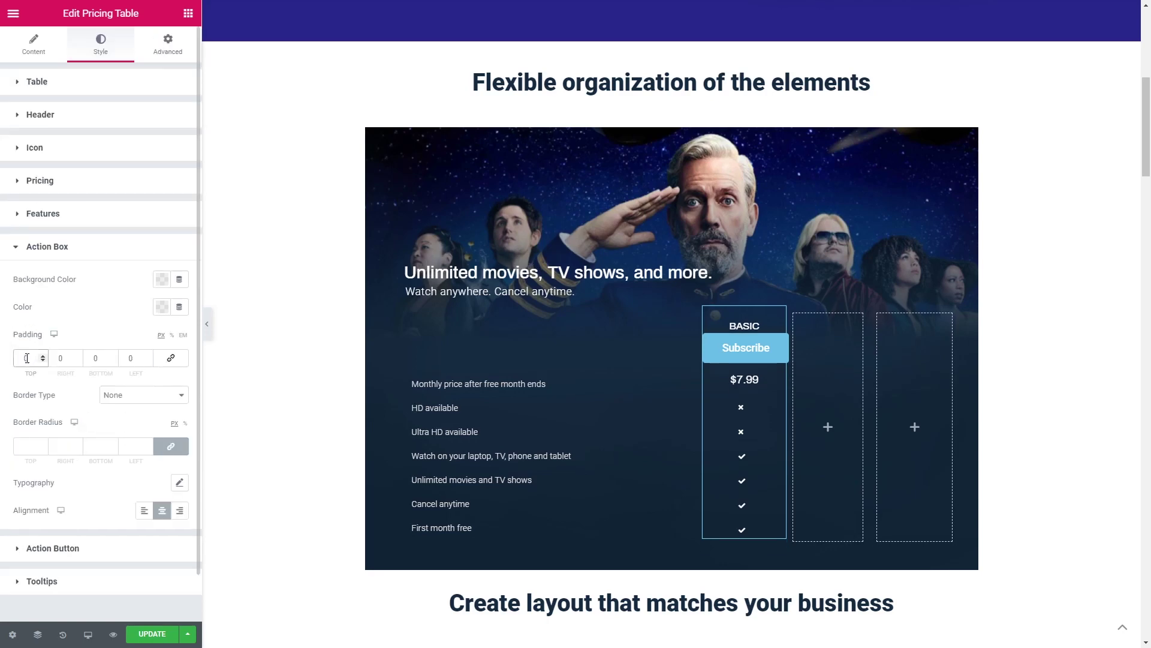
left_click_drag(28, 358, 22, 358)
type("18")
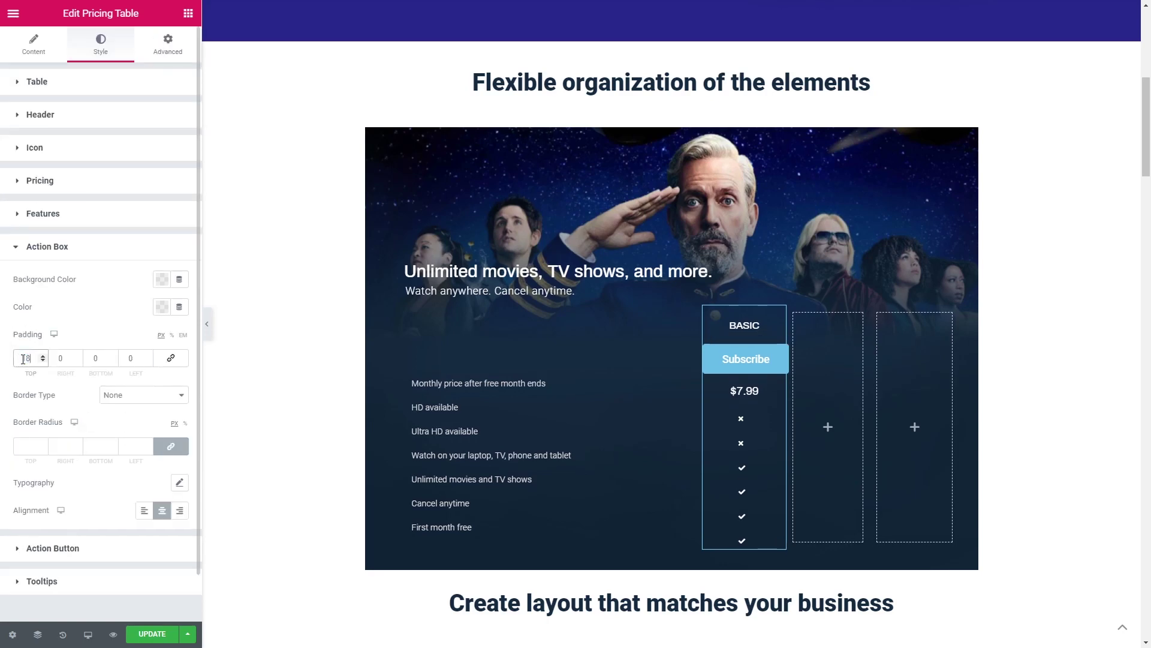
- Set the action button's background color to #0048D3 and its text color to white
scroll(100, 423, "down", 1)
left_click(88, 497)
scroll(93, 468, "down", 3)
left_click(162, 274)
left_click(108, 478)
key("ctrl+v")
left_click(162, 274)
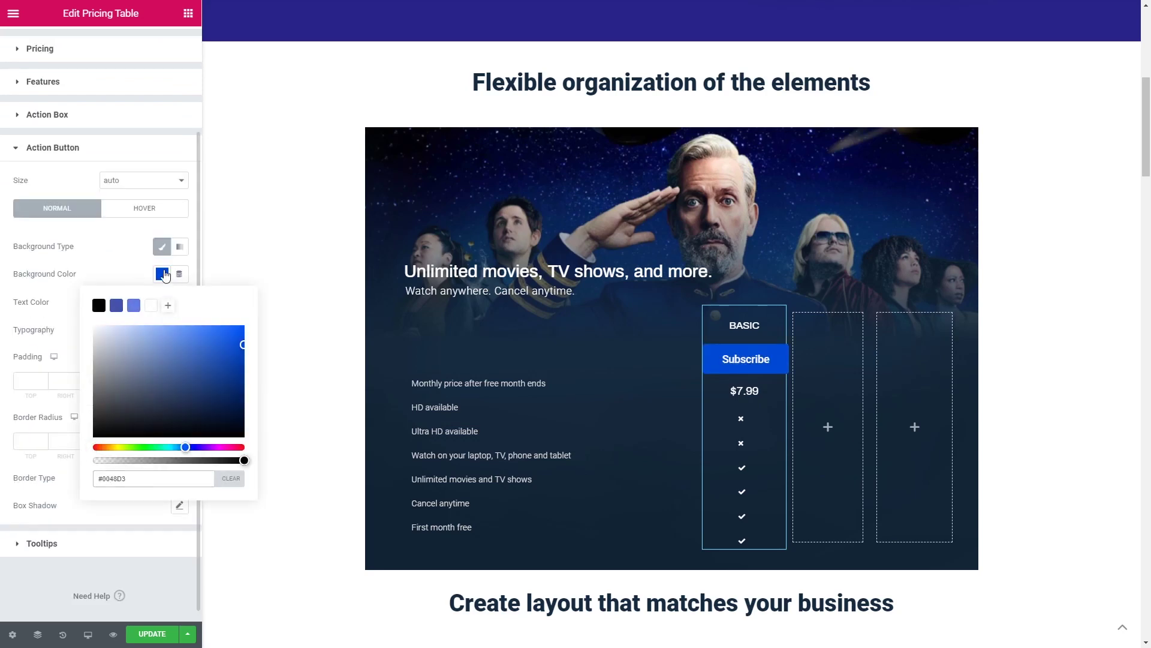
left_click(162, 303)
left_click(150, 333)
left_click(163, 303)
- Set the action button's typography to Archivo at size 11 in uppercase
left_click(179, 329)
left_click(134, 366)
type("arch")
left_click(114, 436)
left_click(155, 416)
type("11")
left_click(135, 444)
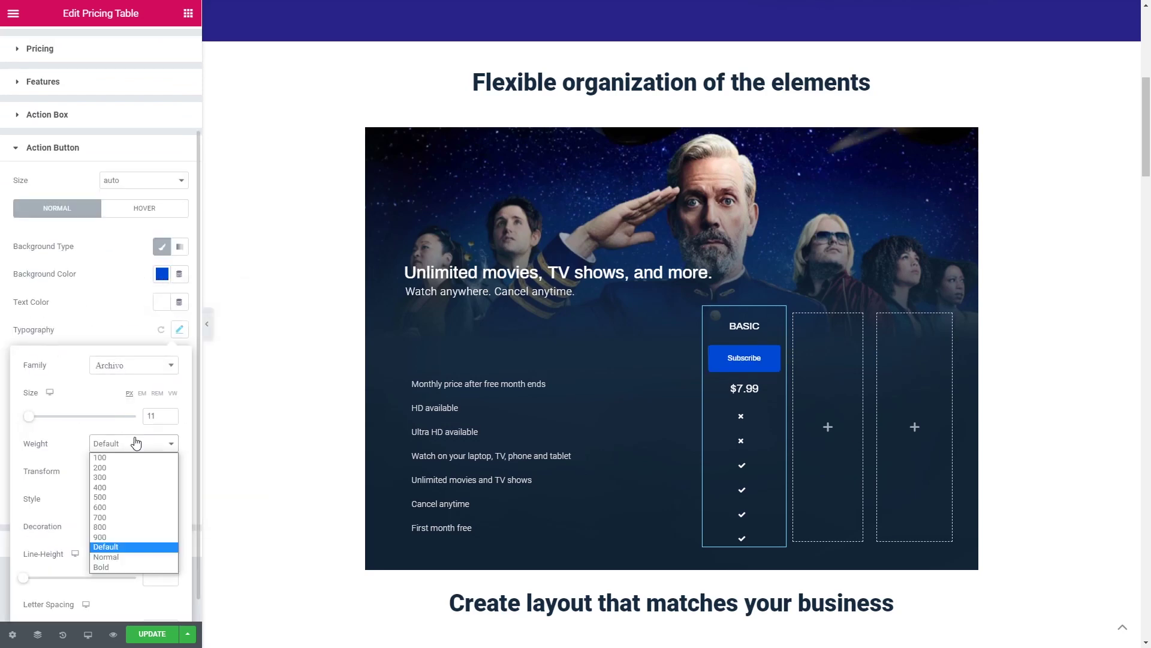
left_click(114, 478)
left_click(179, 329)
- Set the action button's padding to 10, 15, 10 and 15, and its border radius to 0
left_click(171, 381)
left_click(30, 380)
type("10\t15\t10\t15")
left_click(30, 440)
type("0")
- Copy the Basic pricing table and paste it into the two empty columns beside it
right_click(751, 392)
left_click(780, 443)
right_click(911, 362)
left_click(944, 455)
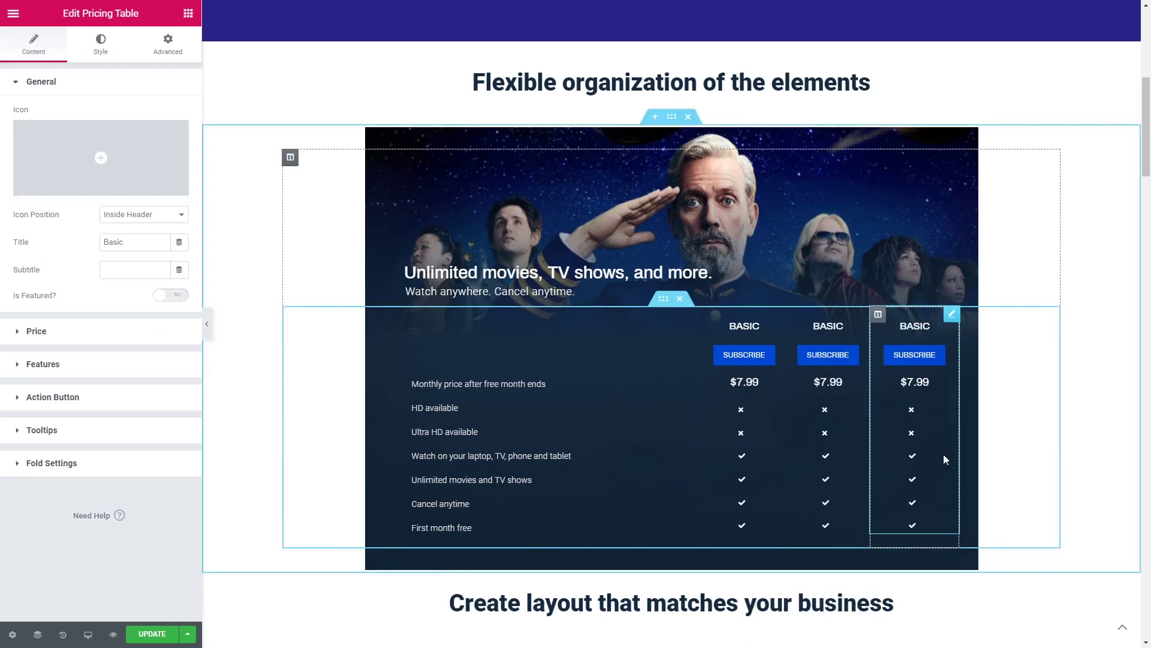
- Change the middle pricing table's title to "Standart"
left_click(862, 315)
double_click(108, 243)
type("Standart")
- Set the Standart table's price to 10.99 and mark its first feature as included
left_click(104, 328)
left_click(109, 174)
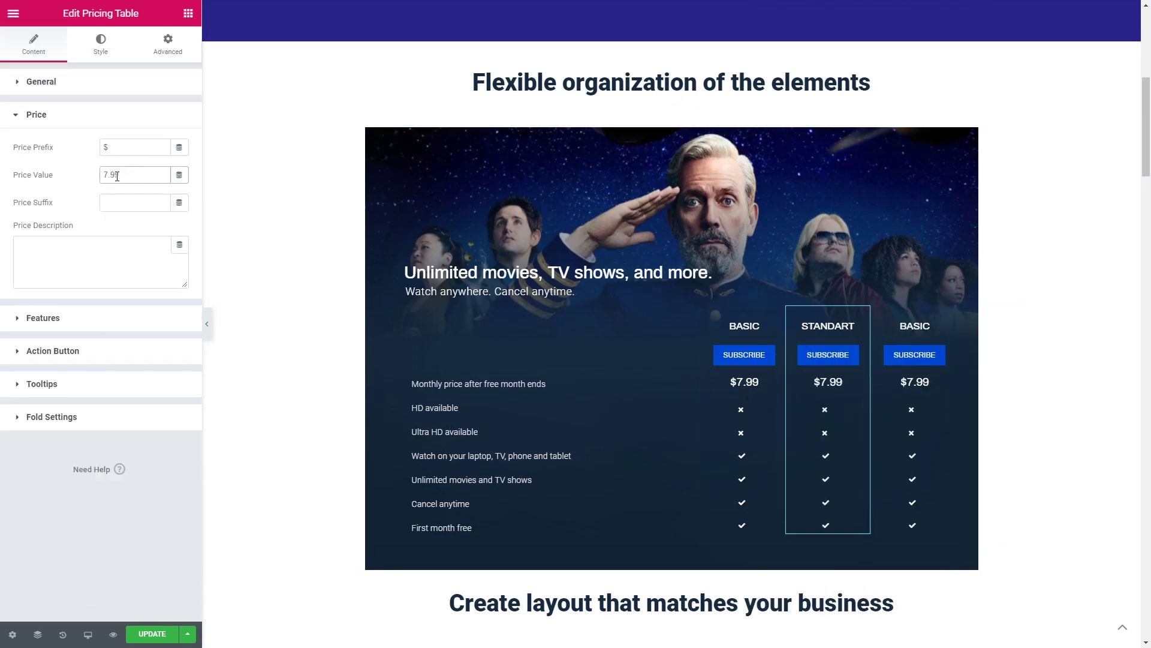
key("BackSpace")
type("10")
left_click(122, 325)
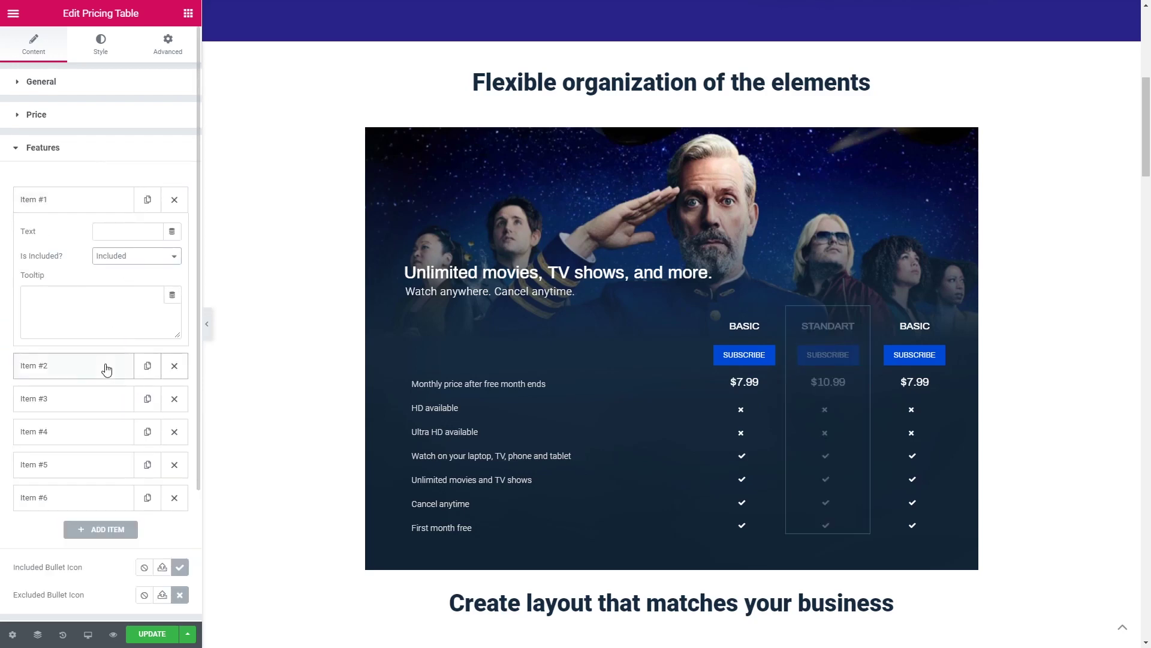
left_click(108, 395)
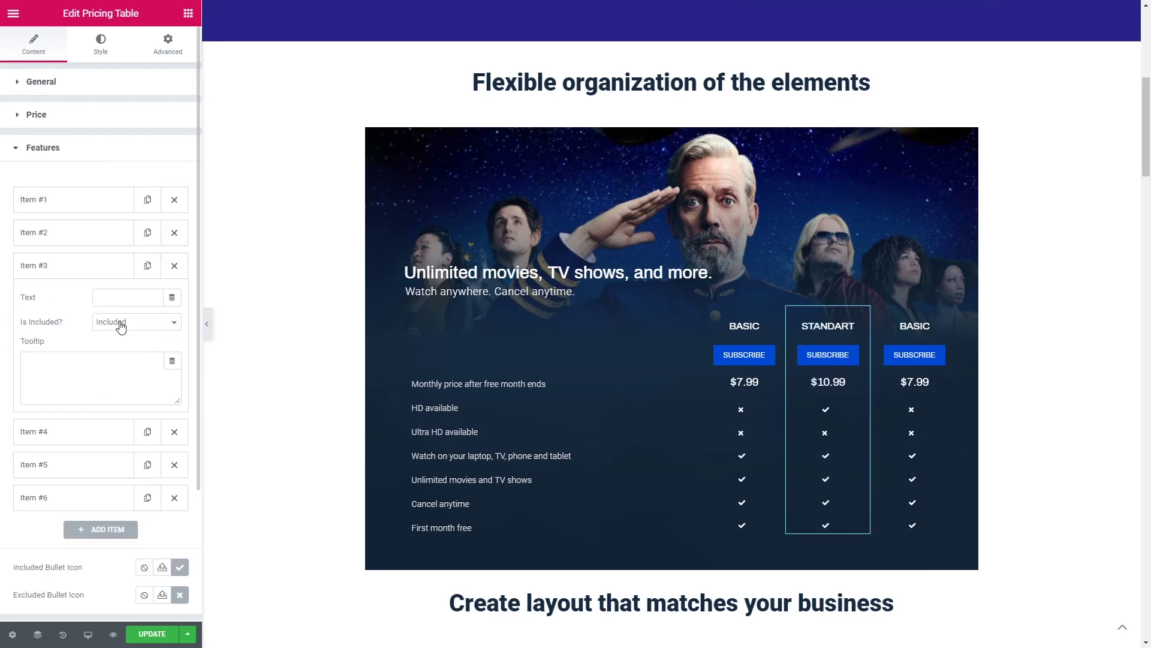
- Title the third pricing table "Premium", set its price to 13.99 and mark its first two features as included
left_click(102, 263)
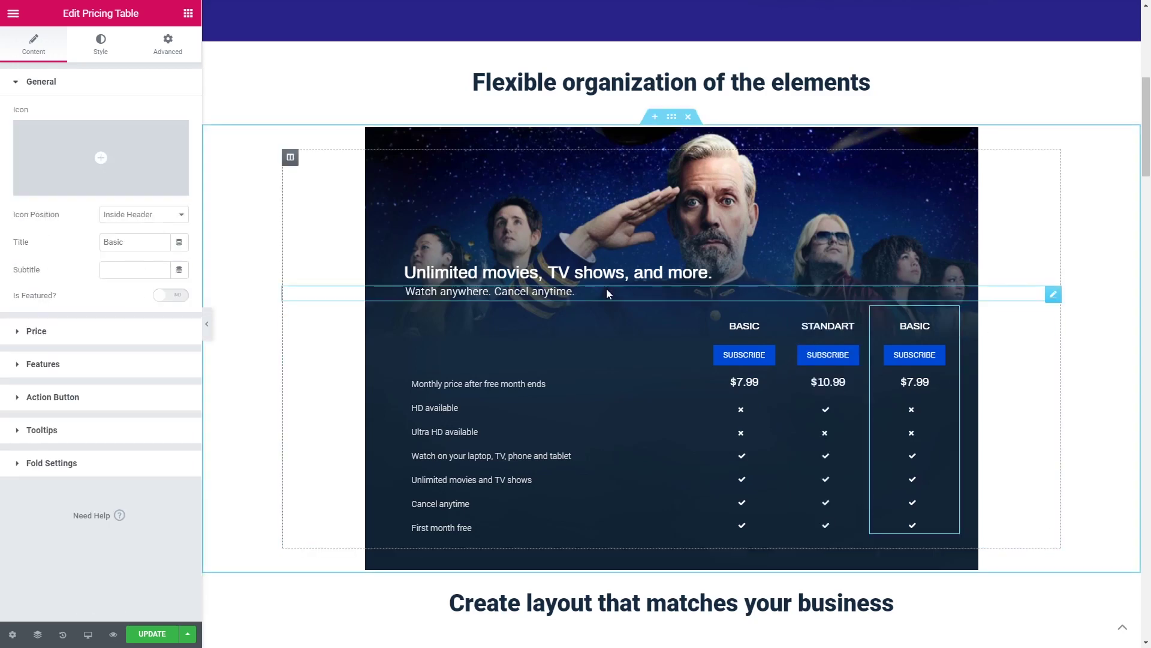
type("Premium13")
left_click(42, 316)
left_click(98, 201)
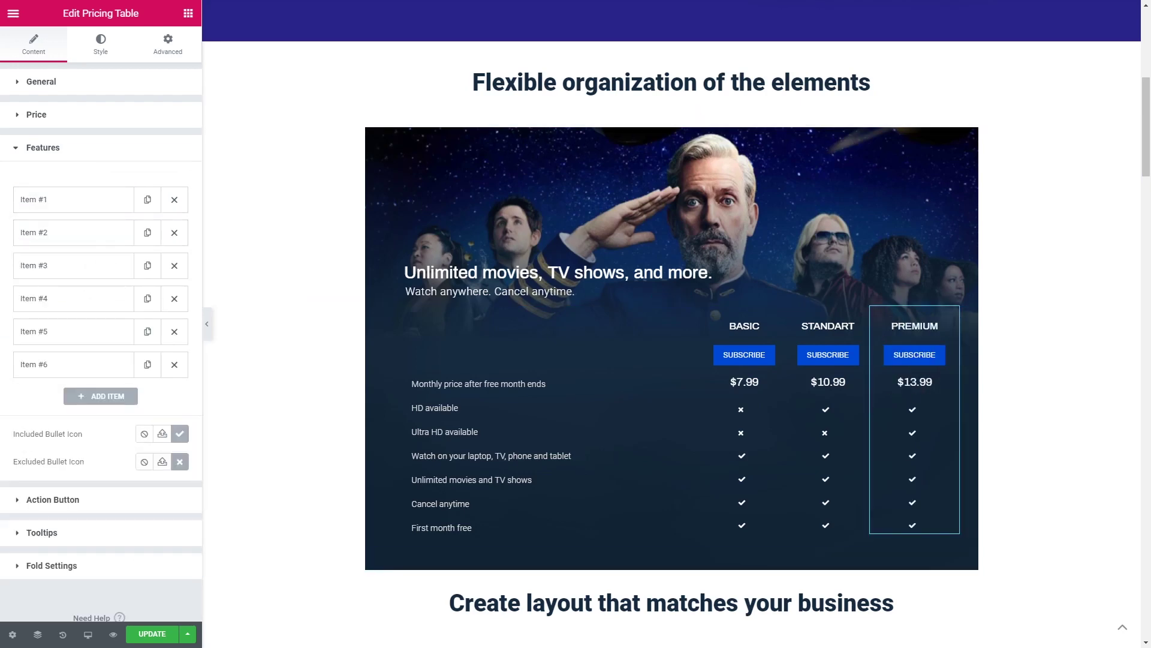
- Try a solid blue background on the Premium pricing table itself
left_click(878, 315)
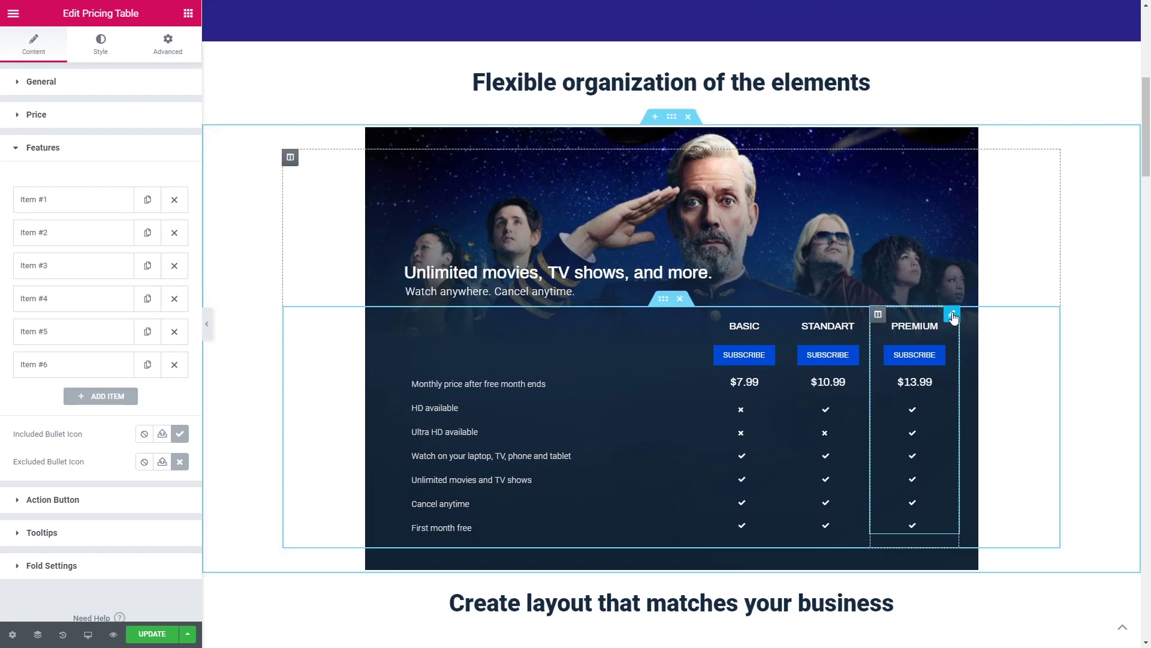
left_click(101, 45)
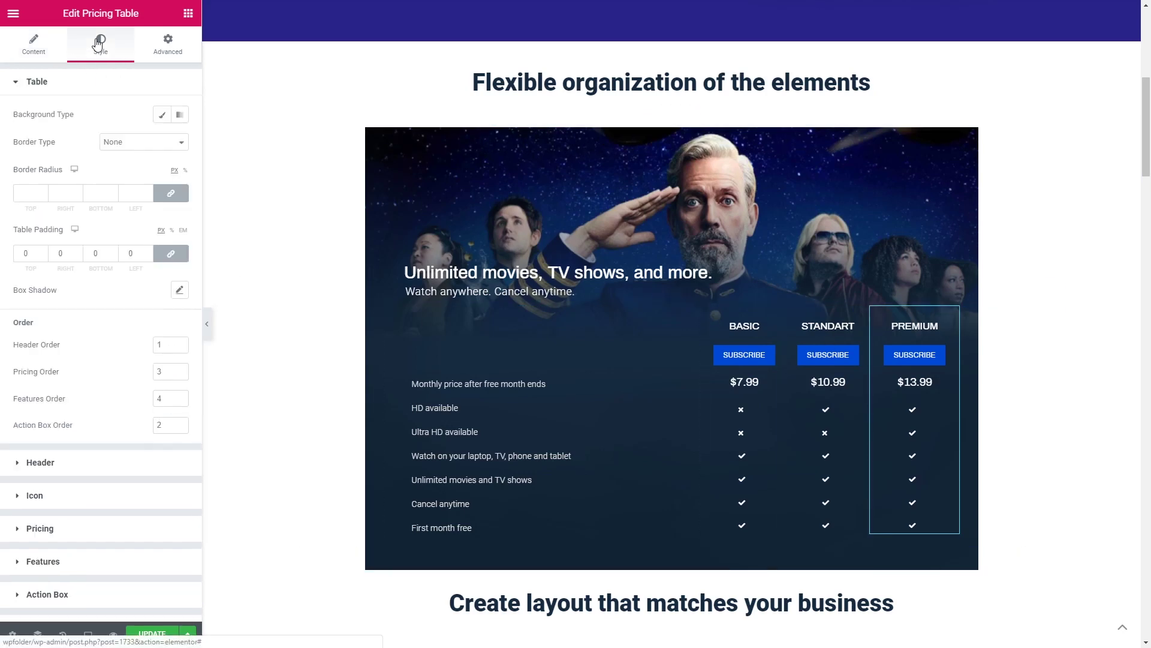
left_click(161, 114)
left_click(160, 144)
left_click(160, 144)
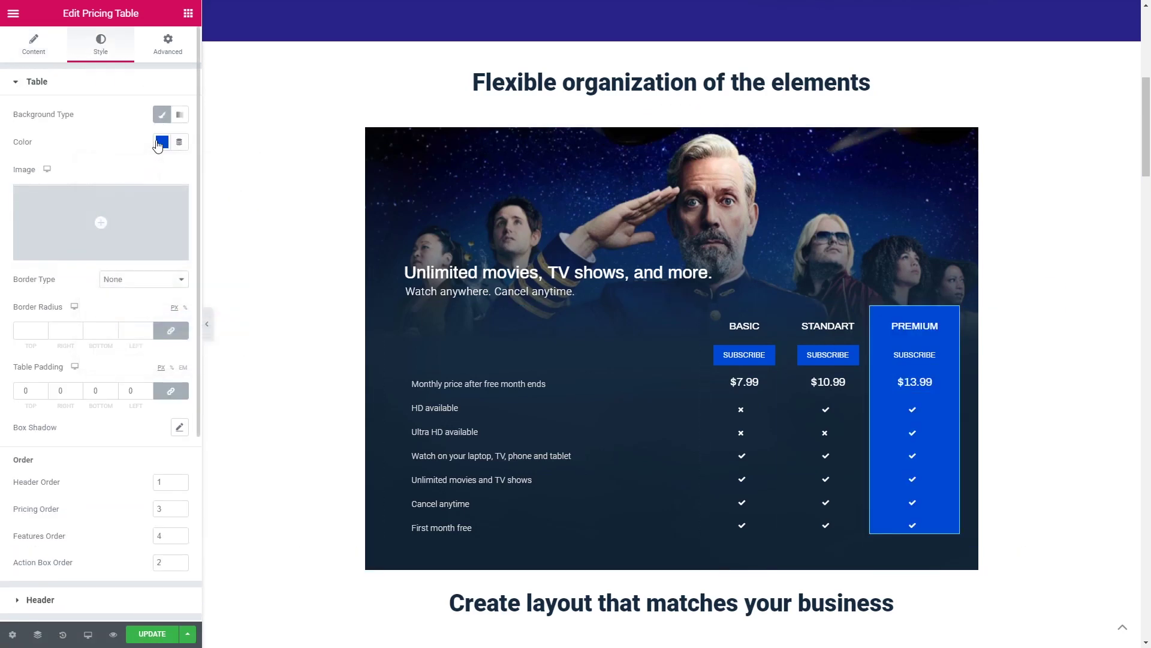
left_click(161, 113)
- Give the column that holds the Premium pricing table a classic blue background
left_click(877, 315)
left_click(100, 45)
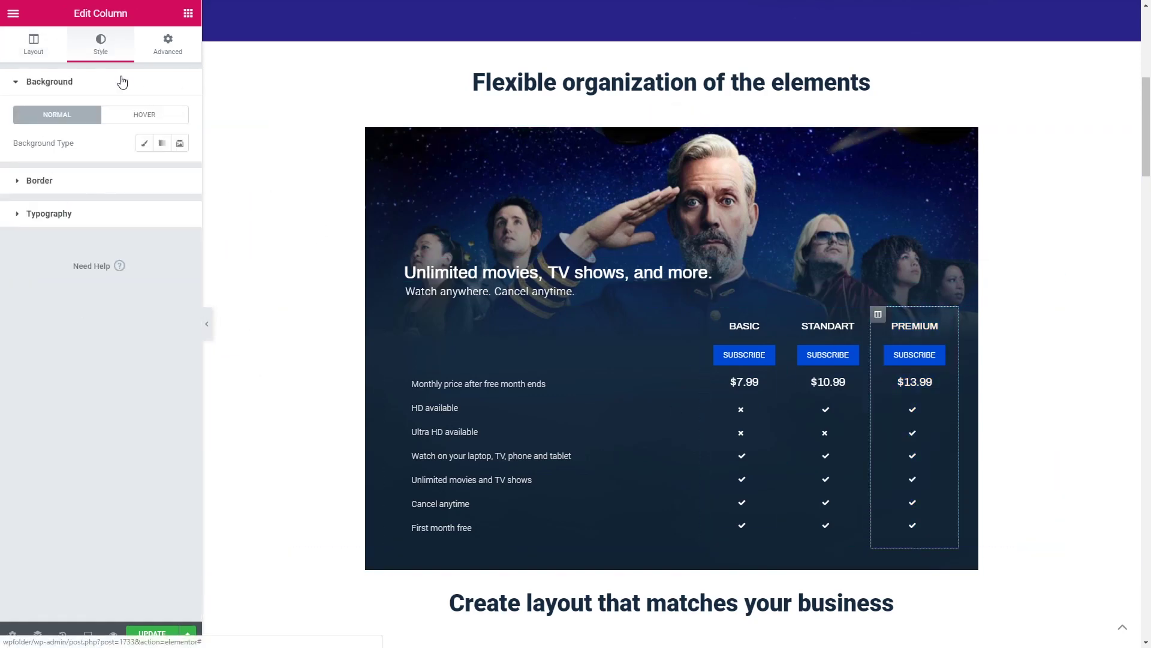
left_click(143, 142)
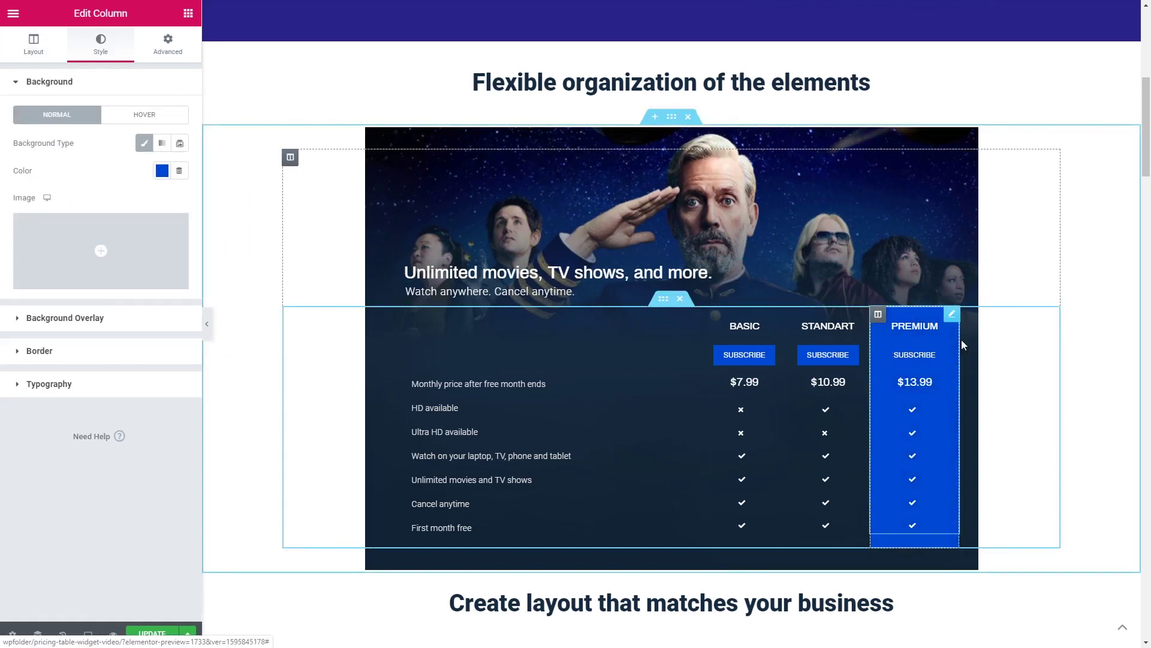
- Give the Premium table's Subscribe button a white background with a contrasting text colour
left_click(964, 321)
left_click(162, 406)
left_click(151, 442)
left_click(162, 433)
left_click(136, 432)
left_click(207, 324)
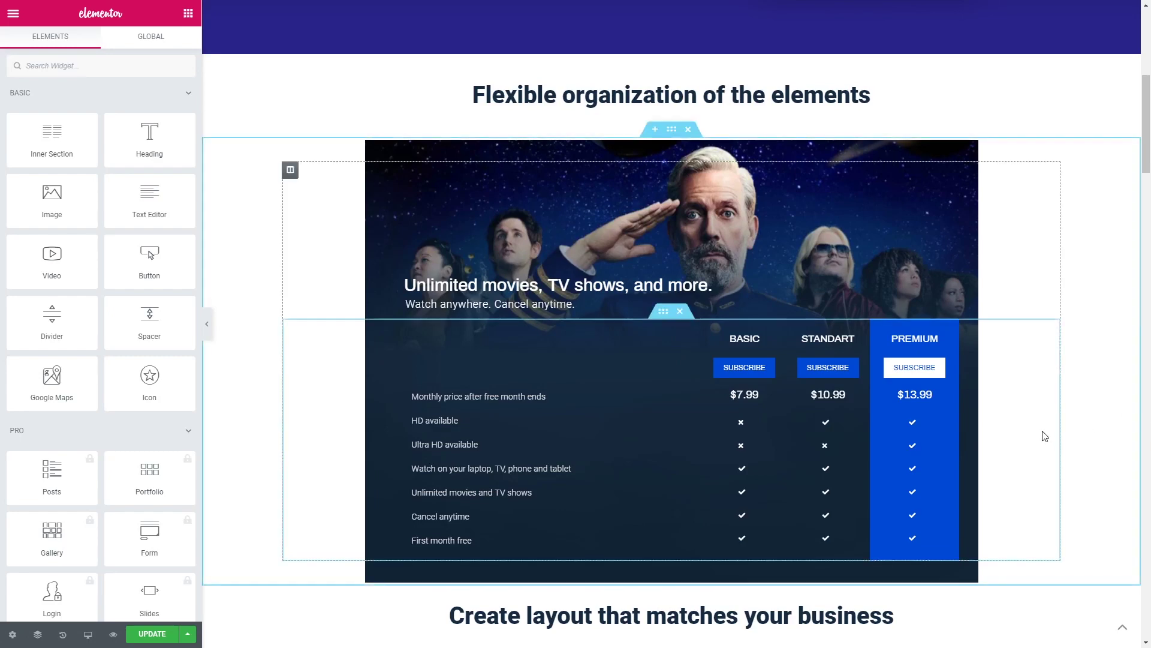
- Add a Pricing Table widget to each of the two empty columns in the "STAY TUNED" section
left_click_drag(1147, 105, 1148, 189)
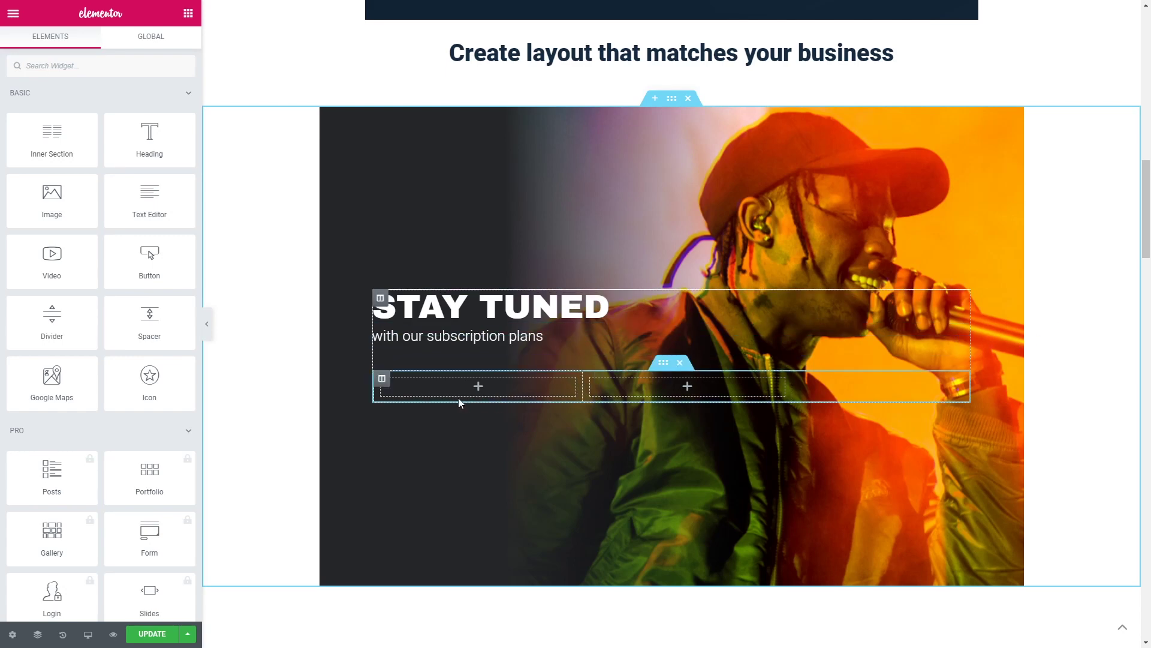
left_click(109, 66)
type("pricin")
left_click_drag(51, 110, 444, 386)
right_click(514, 325)
left_click(548, 380)
- Title the first new pricing table "Start" with the subtitle "Millions of songs. No credit card needed."
double_click(120, 242)
type("Start")
double_click(111, 270)
type("Millions of songs. No credit card needed.")
- Clear the Start table's price suffix and value, and use "FREE" as the price prefix
left_click(107, 331)
left_click_drag(146, 202, 98, 202)
key("BackSpace")
double_click(108, 175)
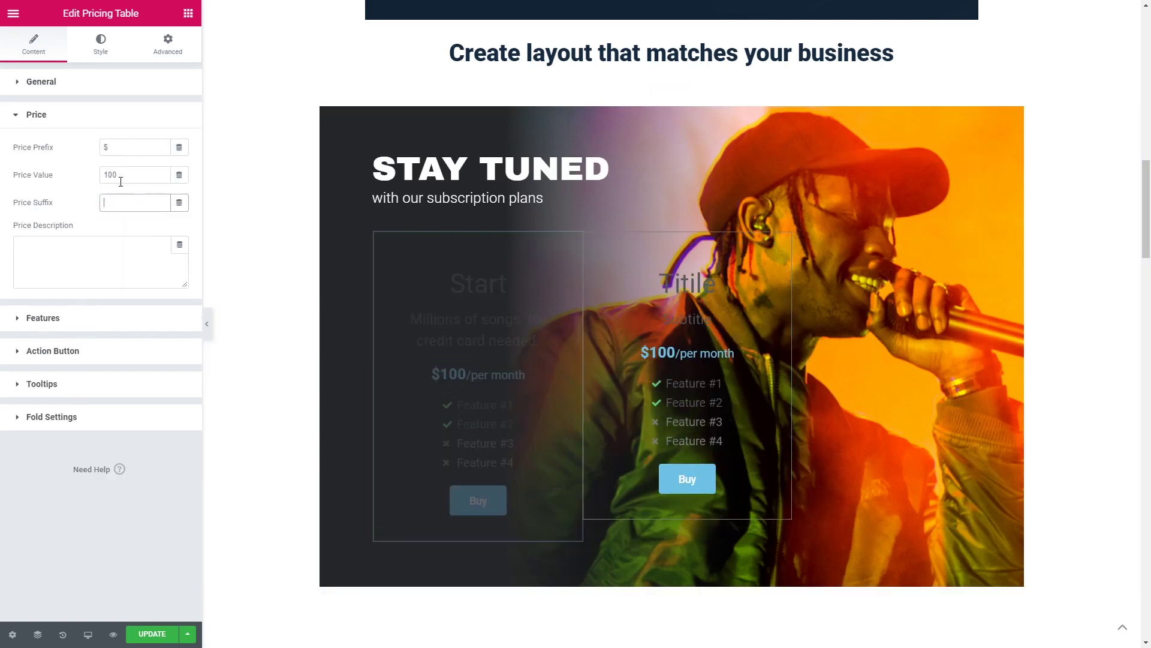
key("BackSpace")
left_click_drag(112, 148, 86, 150)
type("FREE")
- Reduce the Start features to "Access 40 million songs" and "Create your playlist", with no included or excluded bullet icons
left_click(83, 122)
left_click(89, 150)
left_click(174, 296)
left_click(175, 270)
left_click(90, 201)
left_click_drag(140, 231, 96, 230)
type("Access 40 million songs")
left_click(66, 365)
triple_click(111, 264)
type("Create your playlist")
left_click(144, 435)
left_click(145, 463)
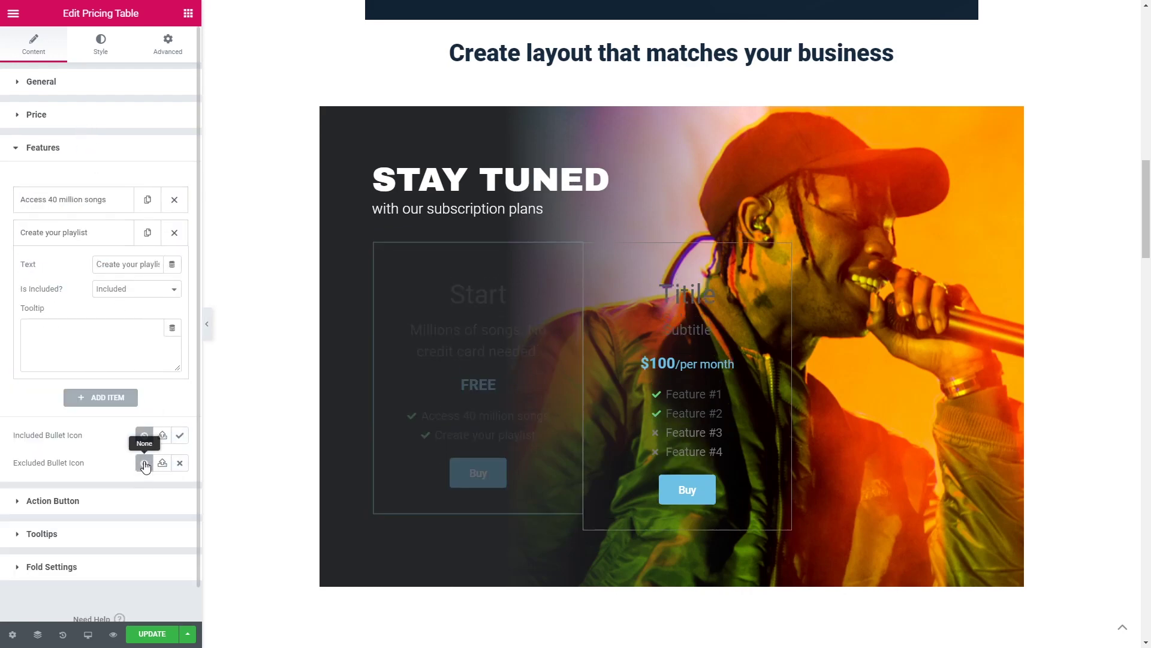
- Change the Start table's action button text to "Try it"
left_click(82, 502)
double_click(111, 240)
type("Try it")
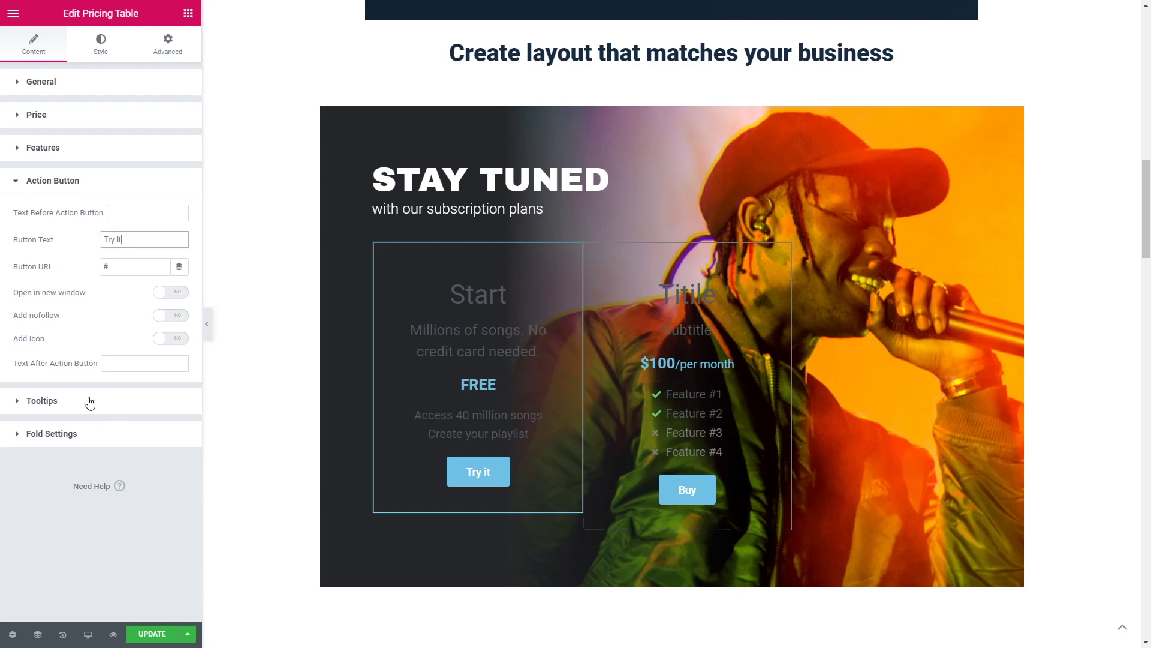
- Add the tooltips "Cannot be downloaded" to the songs feature and "Up to 40 songs in one playlist" to the playlist feature
left_click(64, 150)
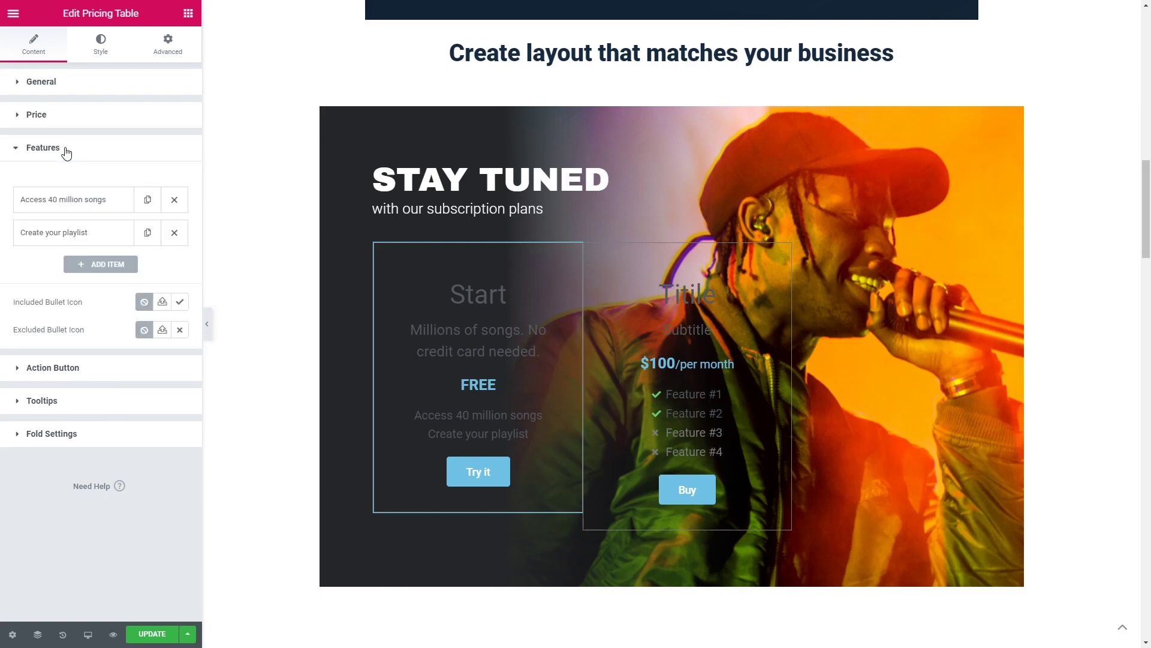
left_click(80, 200)
left_click(65, 294)
type("Cannot be downloaded")
left_click(77, 365)
left_click(65, 337)
type("Up to 40 ")
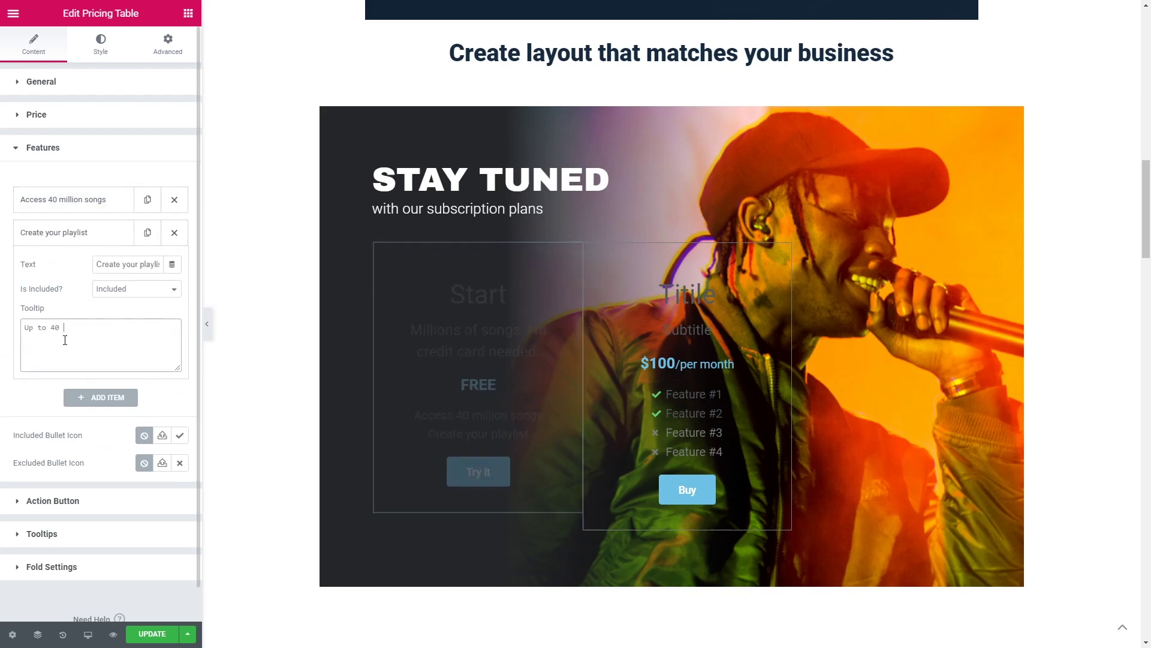
type("songs in one playlist")
left_click(100, 236)
- Try another placement for the Start table's tooltips and return it to Top
left_click(85, 399)
left_click(141, 247)
left_click(133, 270)
left_click(141, 247)
left_click(134, 260)
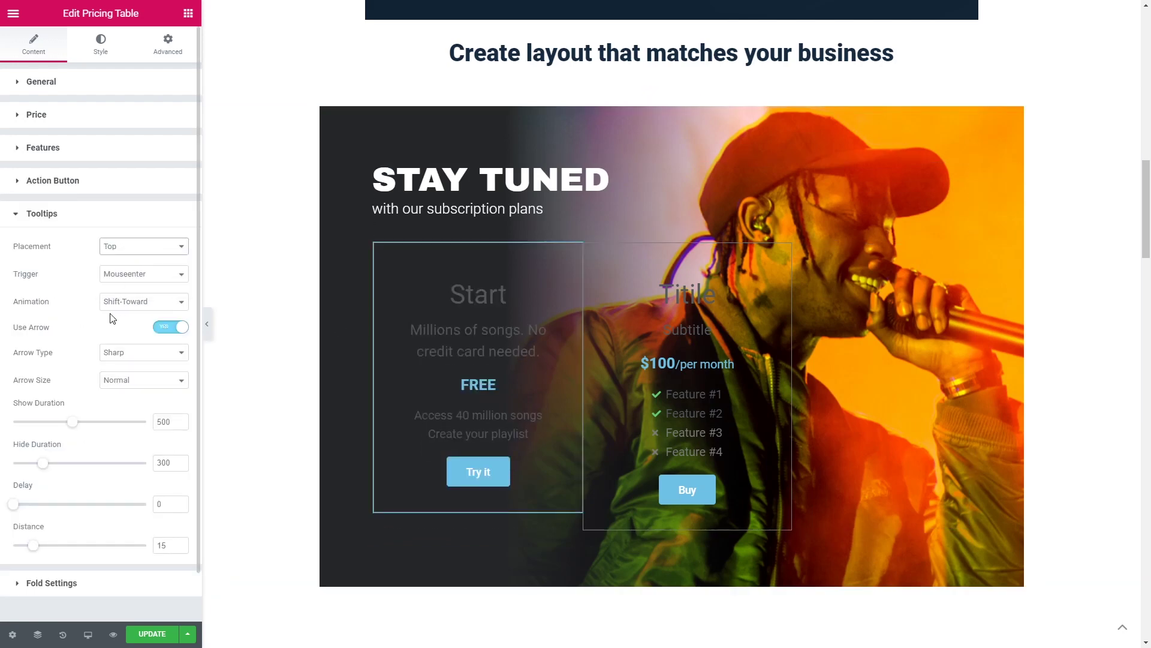
left_click(84, 215)
- Remove the Start table's border and give the table a classic white background
left_click(103, 45)
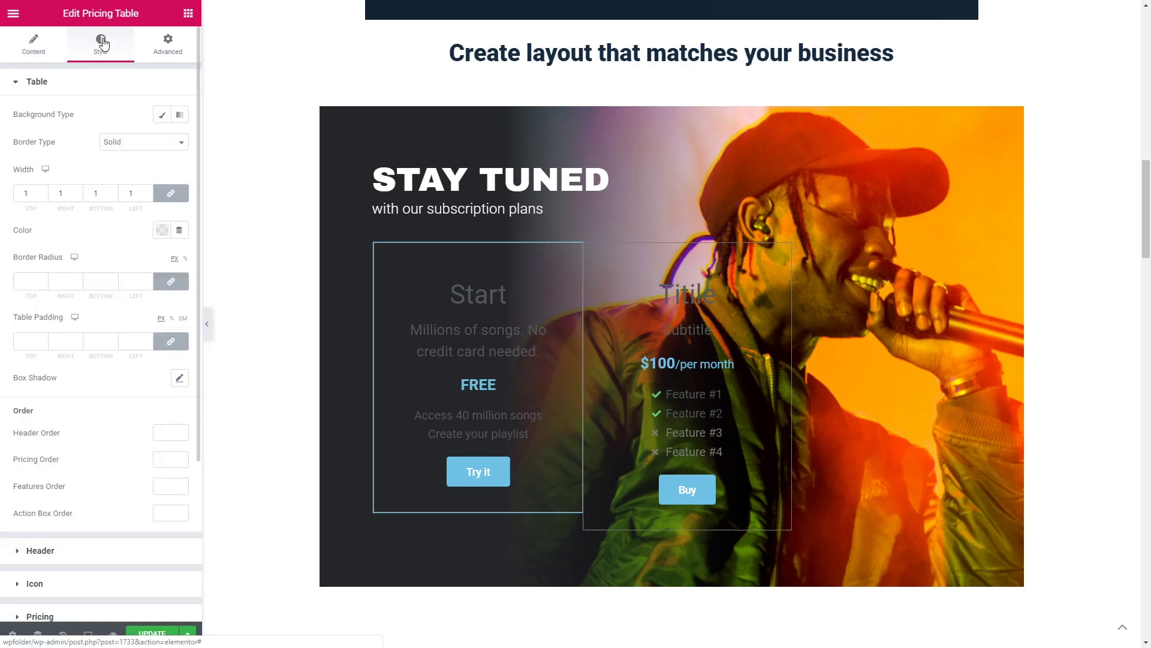
left_click(161, 143)
left_click(166, 157)
left_click(162, 114)
left_click(160, 143)
left_click(152, 173)
left_click(160, 145)
- Set the Start table's padding to 0 on all sides
scroll(129, 202, "down", 2)
left_click(24, 255)
type("0")
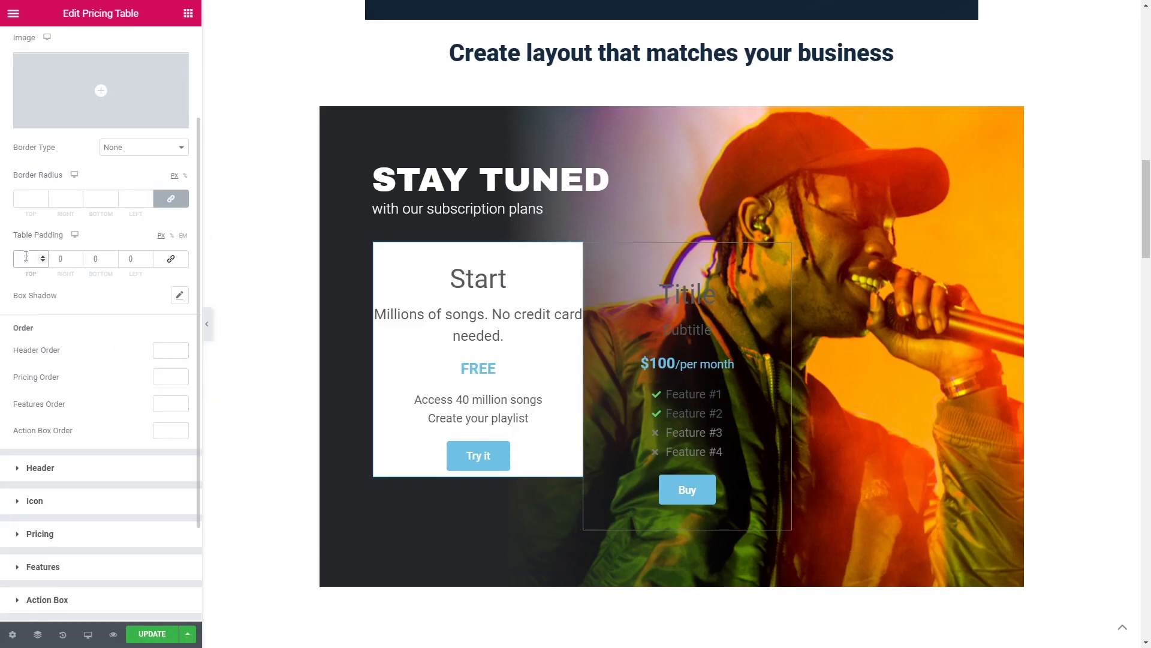
- Set the Start table's block order to header 1, pricing 2, features 4 and action box 3
left_click(168, 350)
type("1")
left_click(169, 377)
type("2")
left_click(166, 404)
type("4")
left_click(165, 430)
type("3")
- Style the Start title as bold grey uppercase with a smaller subtitle, and the price as large bold dark navy text
left_click(102, 468)
left_click(161, 204)
left_click(181, 230)
left_click(179, 313)
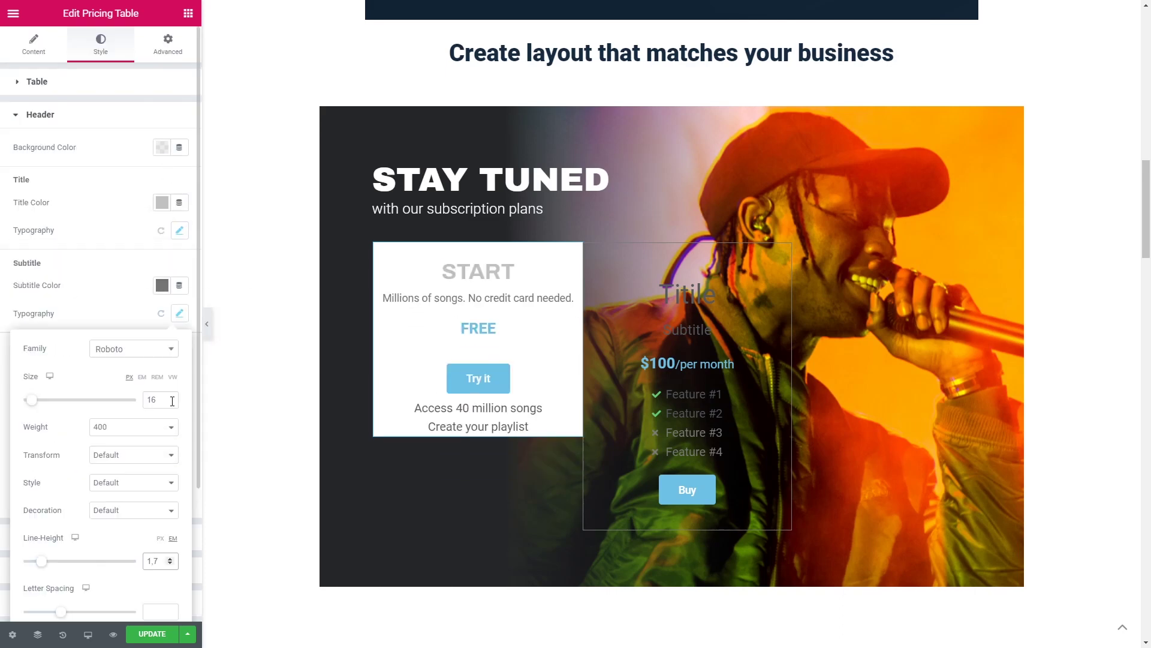
left_click(179, 314)
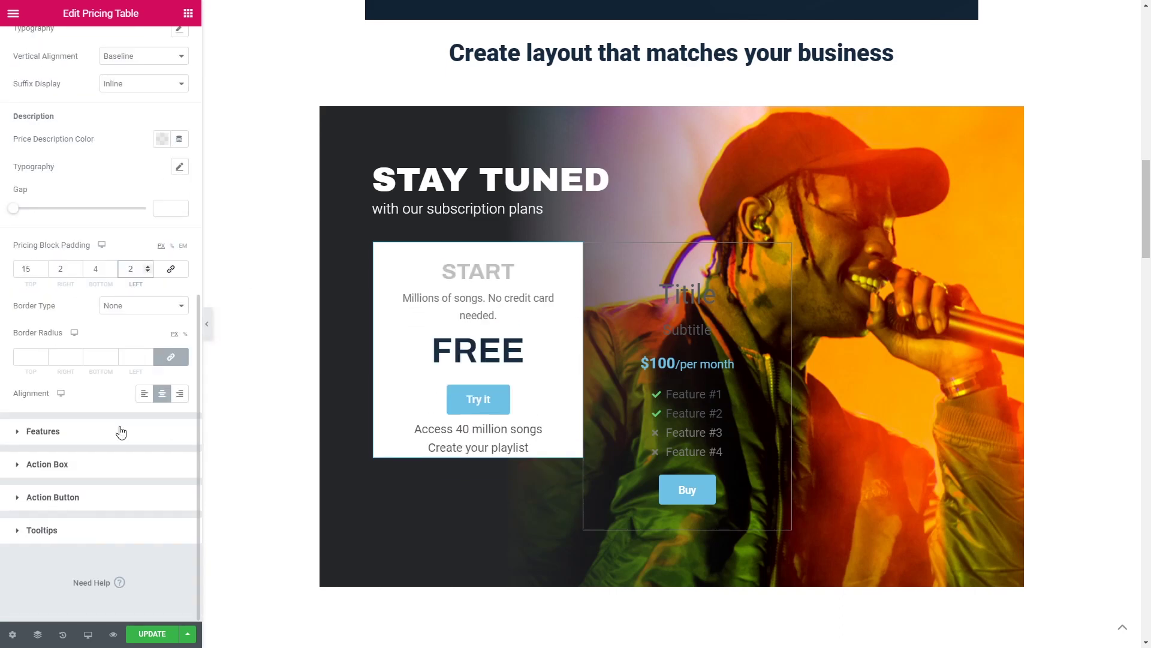
- Give the Start table's features block a light grey background with unlinked padding of 25 top and bottom and 0 on the sides
left_click(121, 432)
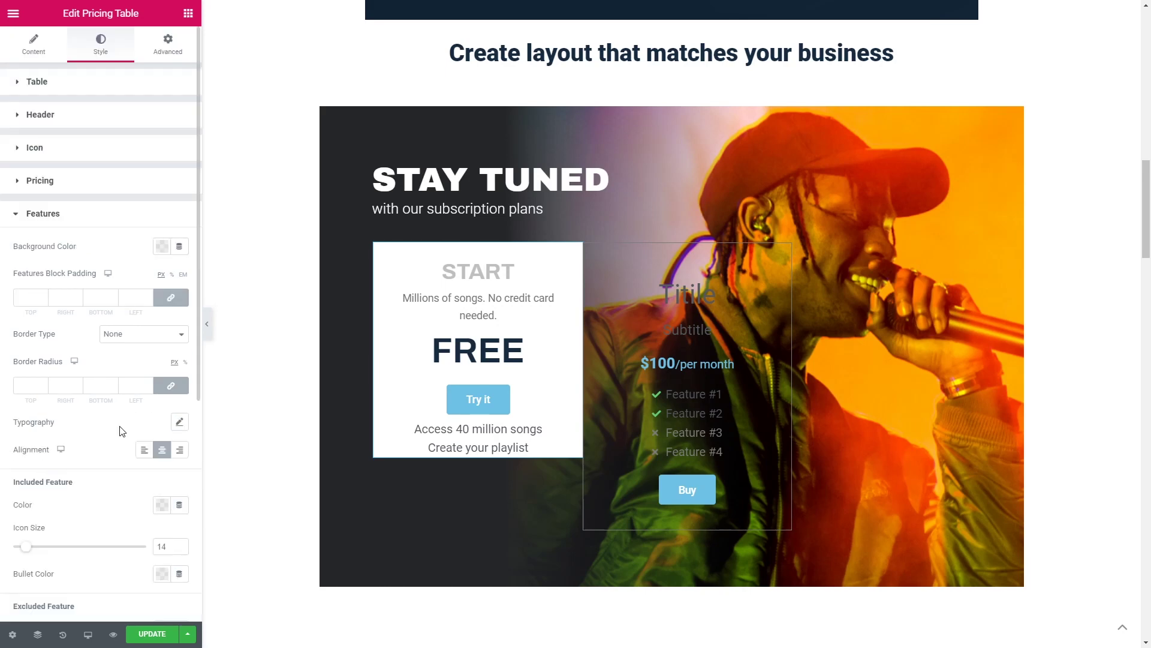
left_click(162, 246)
left_click(162, 246)
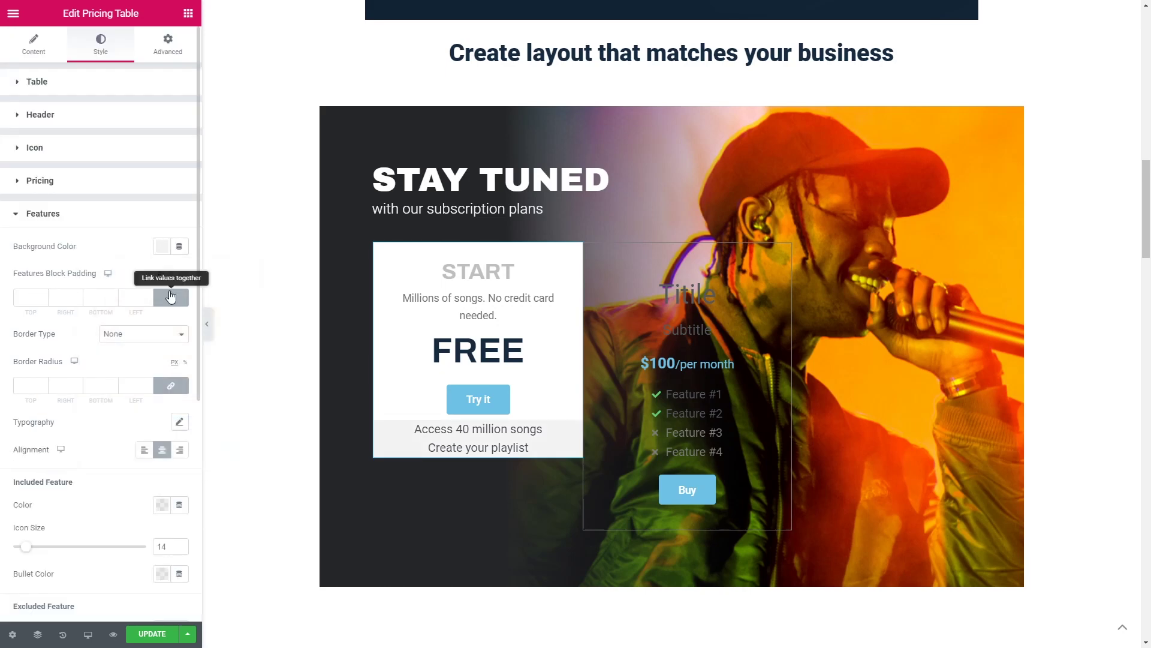
left_click(171, 298)
left_click_drag(100, 298, 13, 302)
type("2525")
- Change the feature list's typography to a different font with looser line spacing
left_click(178, 422)
scroll(179, 423, "down", 3)
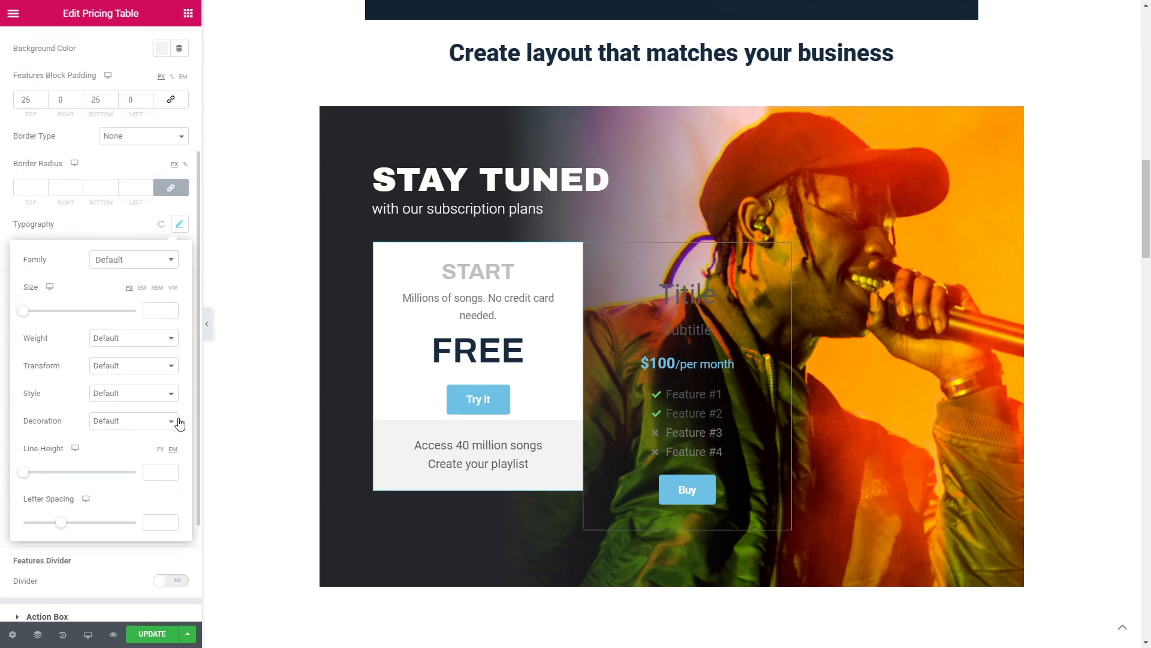
left_click(178, 226)
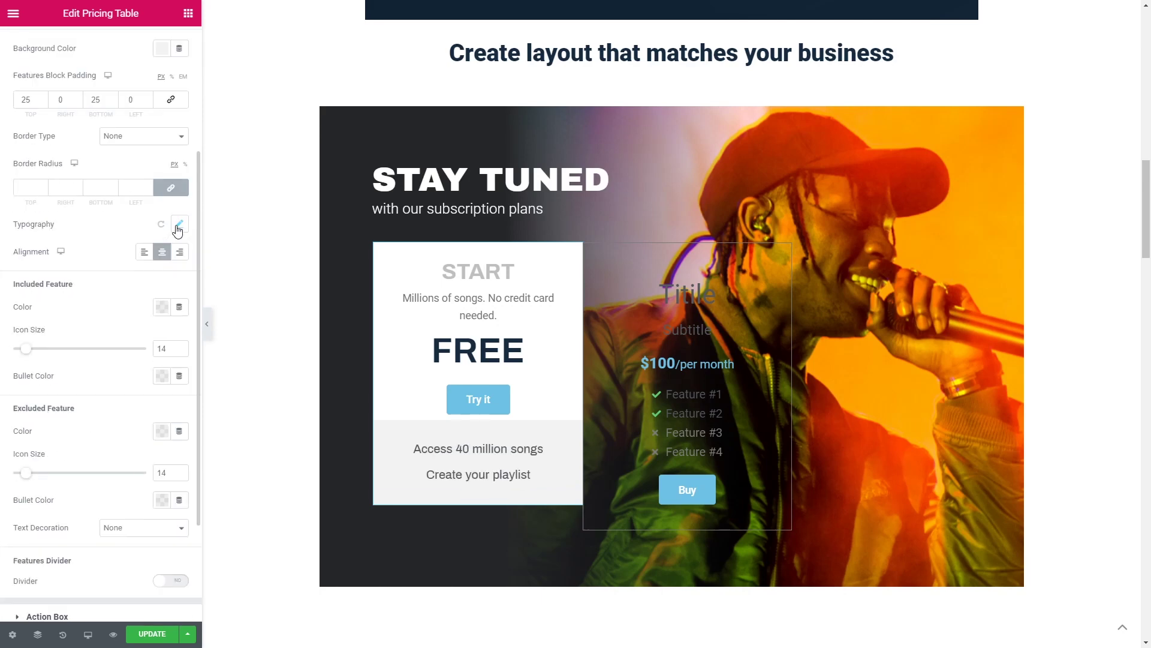
- Restyle "Try it" as a white button with black text and a thin outline, and set the table's top and bottom margins to 30
scroll(137, 304, "down", 3)
left_click(103, 462)
scroll(124, 287, "down", 2)
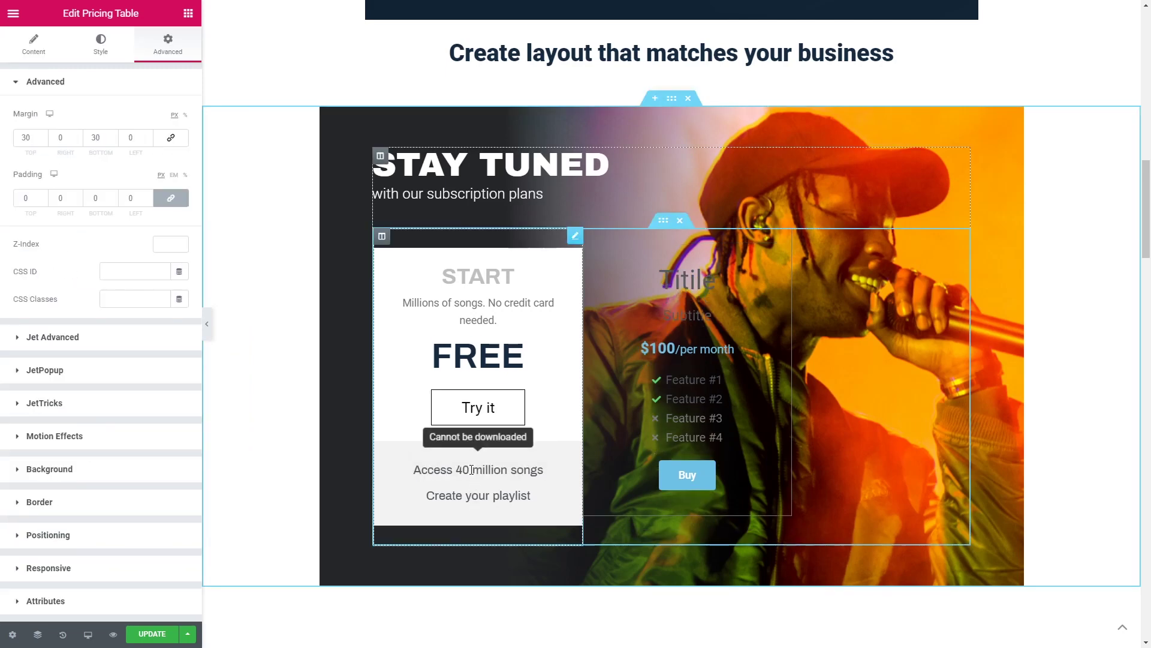
- Set the distance of the Start table's tooltips to 0
left_click(37, 47)
left_click(42, 430)
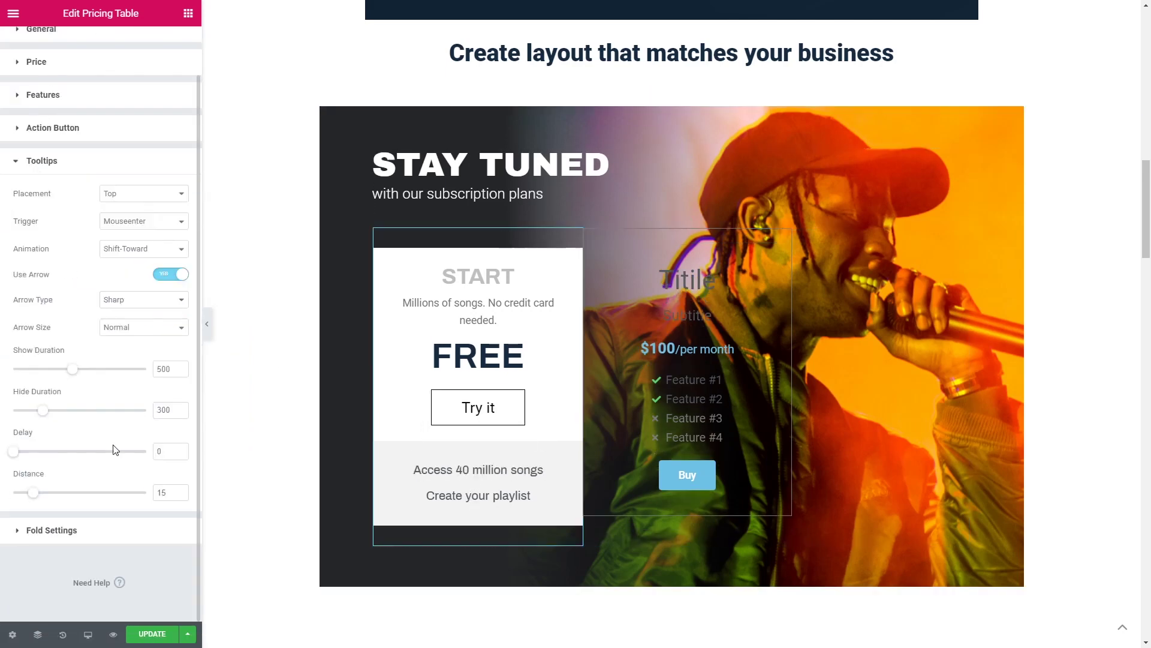
left_click(158, 493)
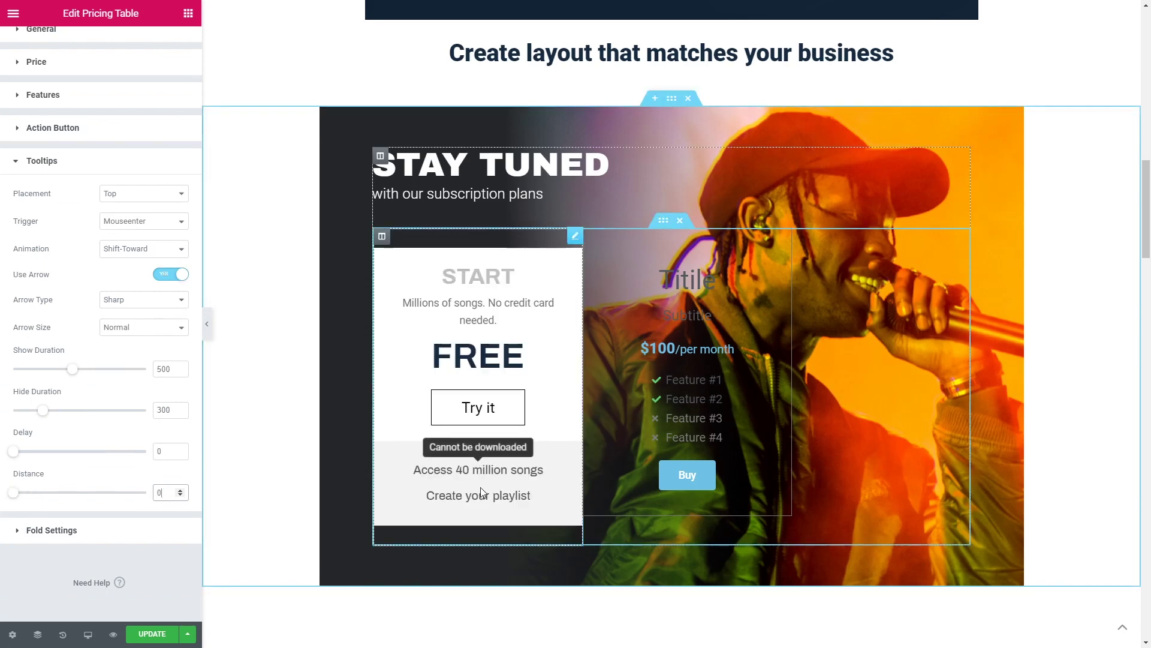
- Try the tooltip arrow in different sizes, including Small and Wide, and with the Round arrow type
left_click(147, 327)
left_click(113, 371)
left_click(149, 329)
left_click(138, 353)
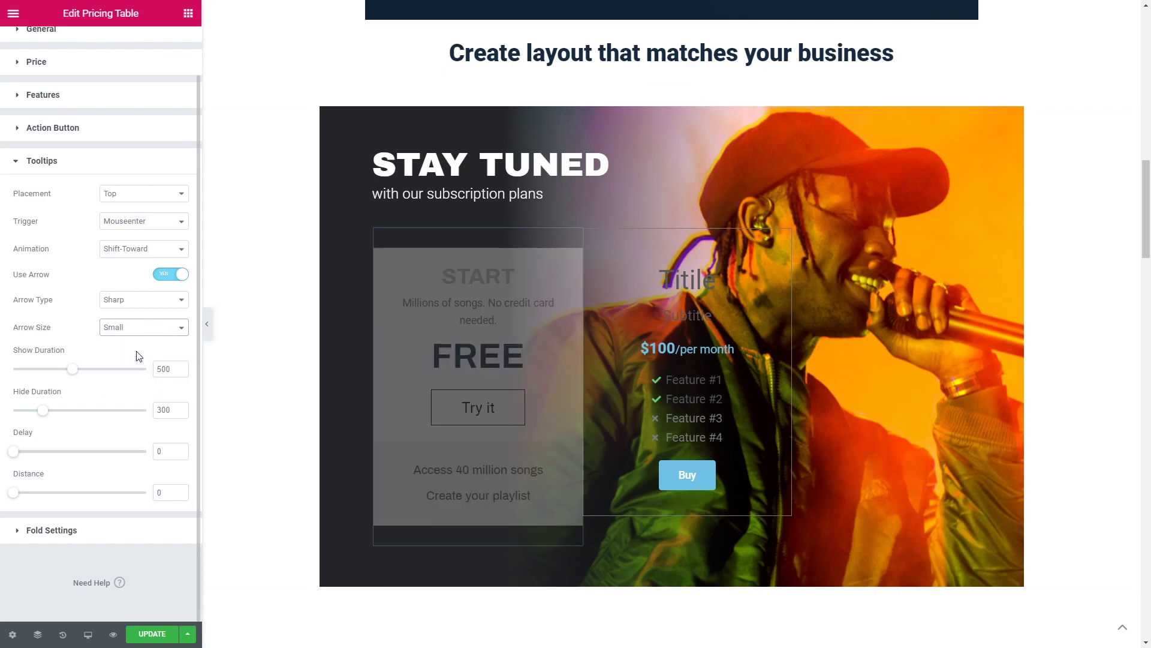
left_click(144, 328)
left_click(127, 382)
left_click(142, 300)
left_click(136, 324)
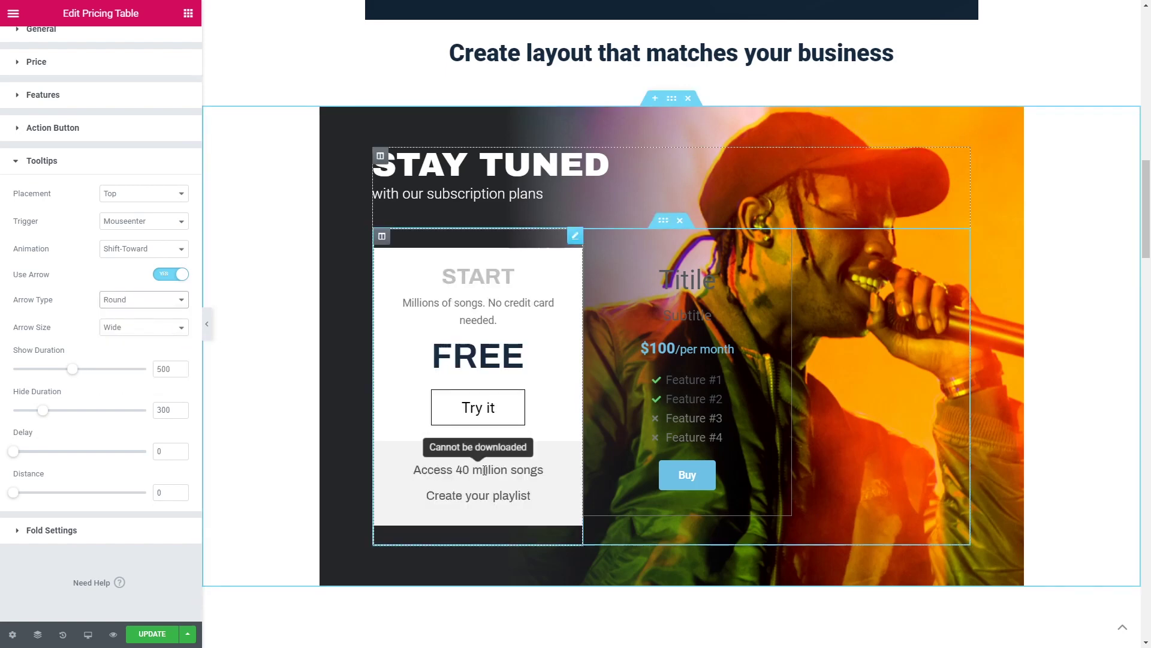
- Turn off the tooltip arrow and set the tooltip animation to Fade
left_click(163, 276)
left_click(154, 303)
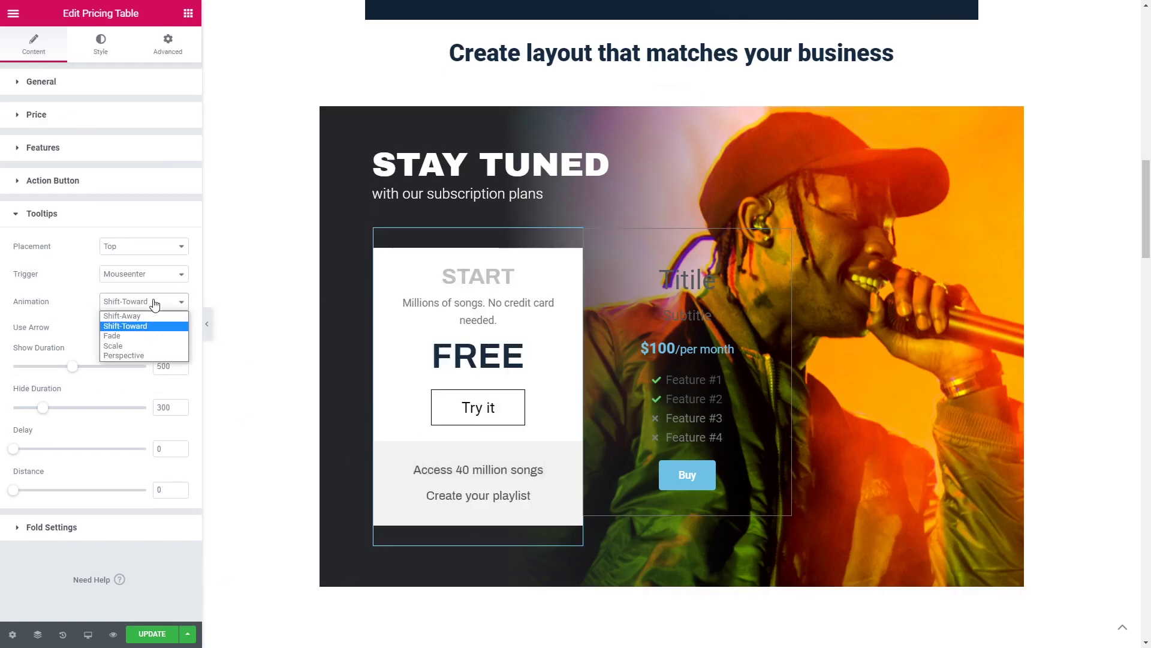
left_click(133, 338)
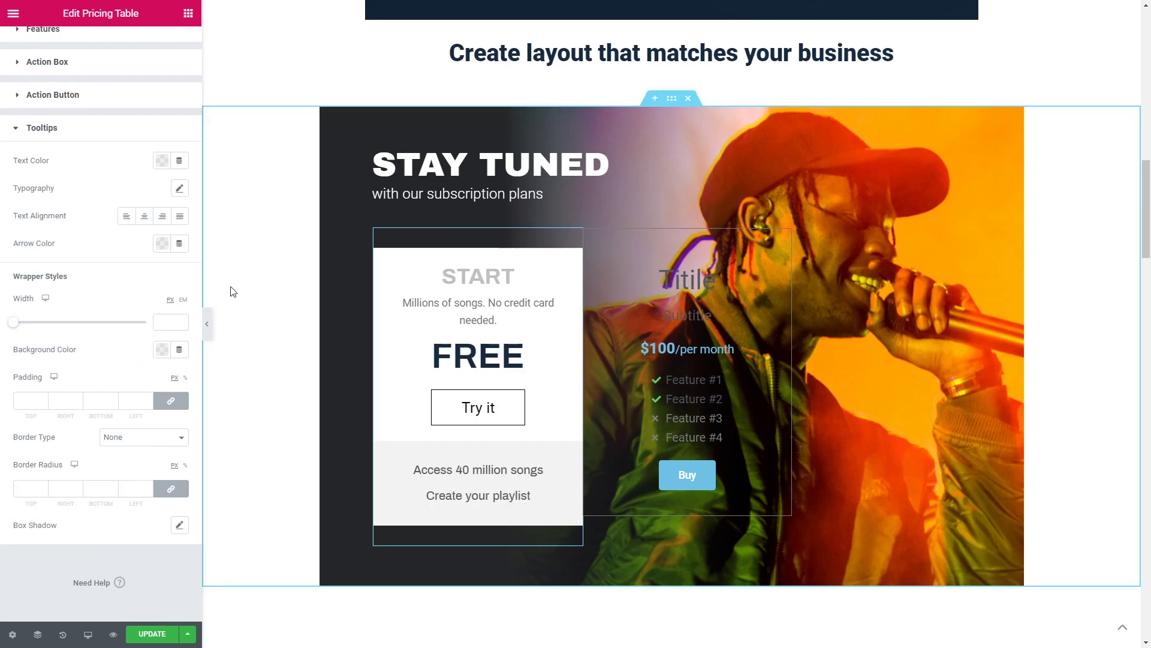
- Set the tooltip's text colour to black and its background colour to yellow
left_click(160, 161)
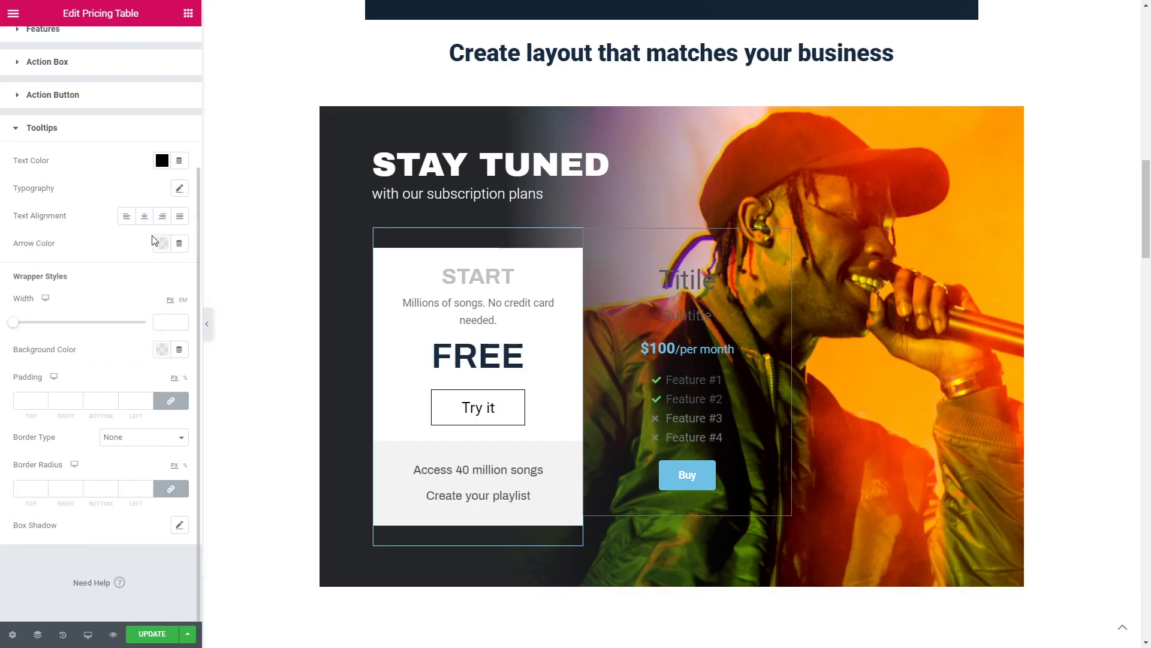
left_click(161, 349)
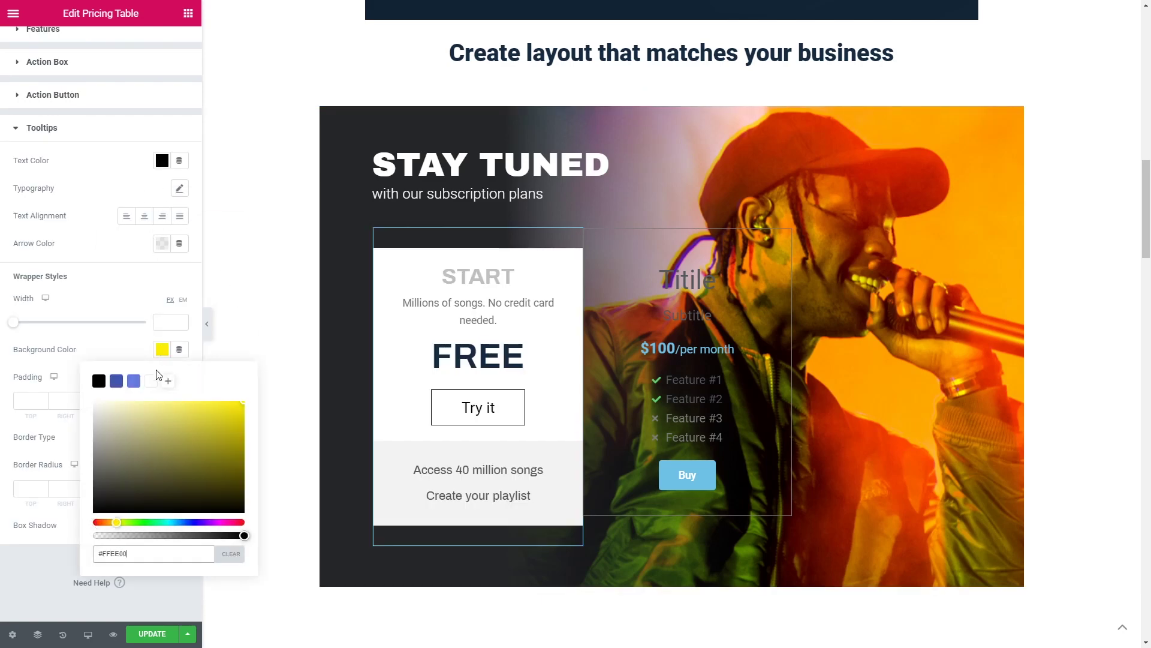
left_click(161, 351)
mouse_move(475, 469)
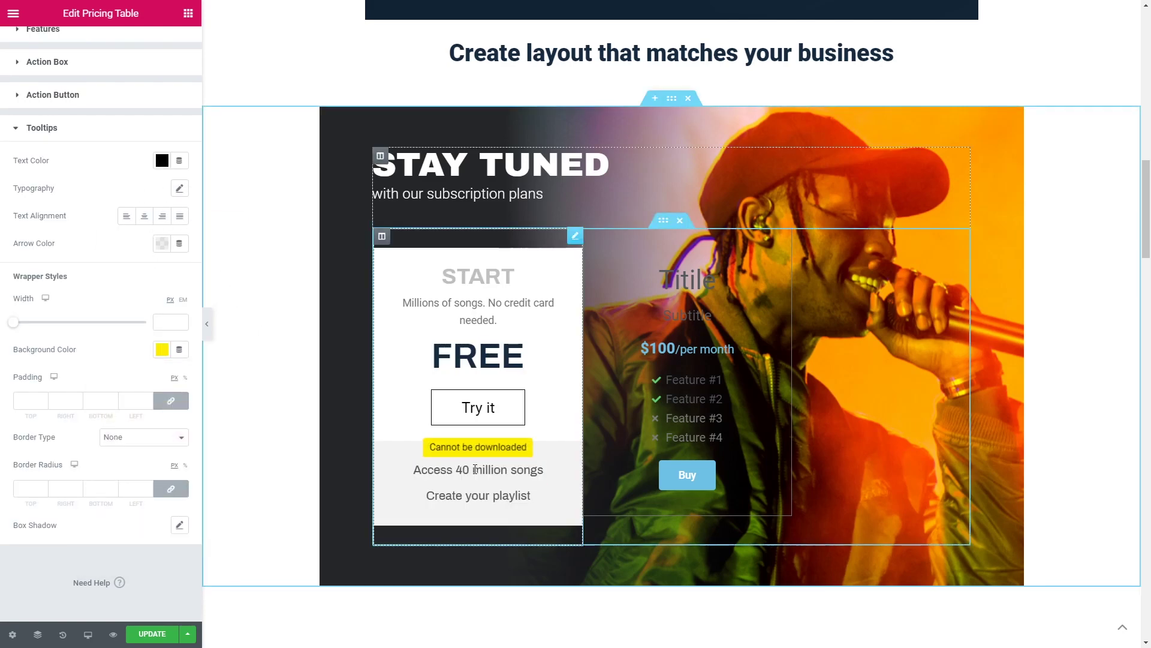
- Give the tooltip a border radius of 0 and a more transparent box shadow with vertical offset 9 and blur 1
left_click(179, 524)
scroll(96, 449, "down", 2)
double_click(144, 535)
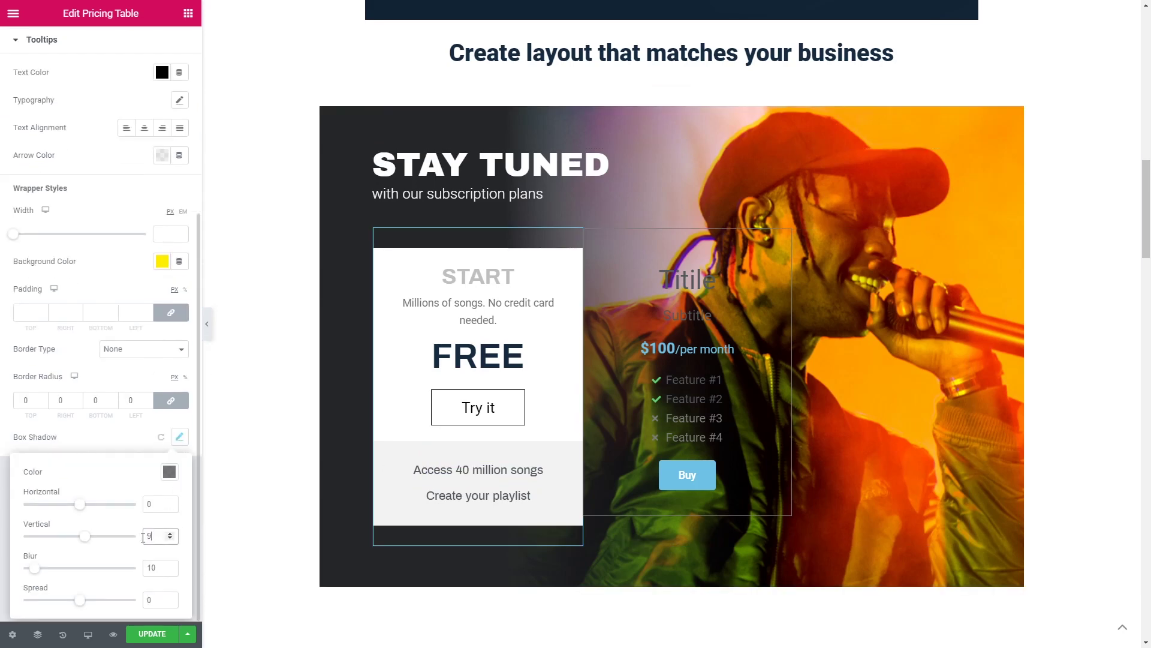
type("9")
double_click(153, 568)
type("1")
left_click(169, 472)
left_click_drag(174, 420, 129, 420)
left_click(180, 439)
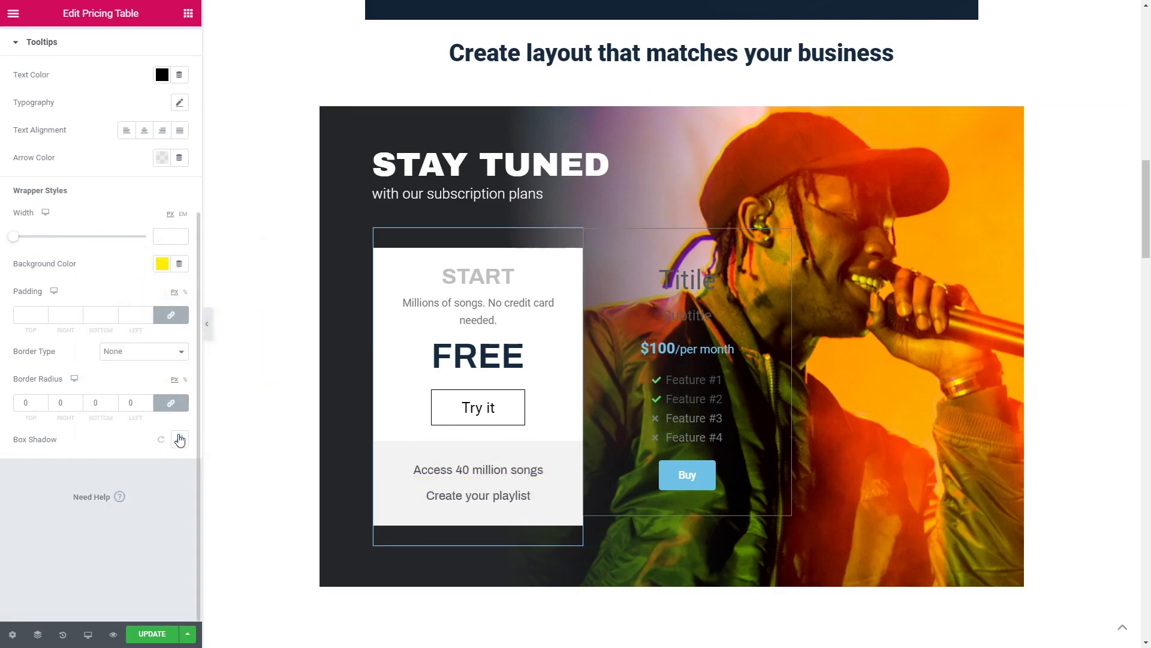
left_click(207, 324)
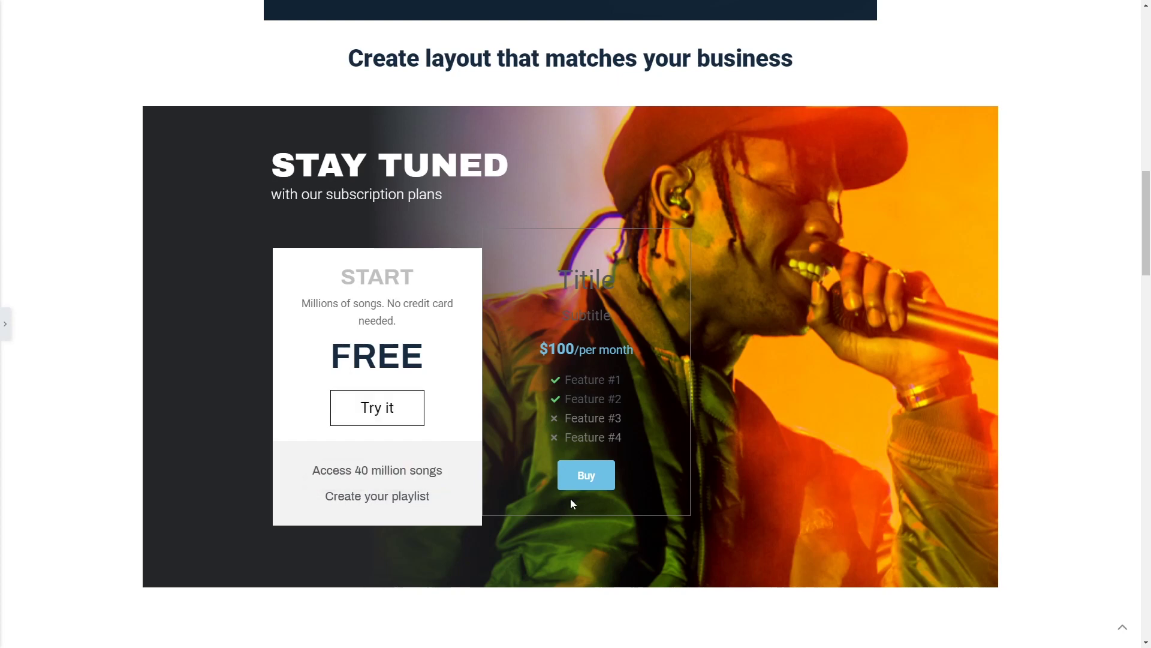
- Turn the second pricing table into a yellow "PRO" plan at $9.99 monthly with four features and a red "Get a vibe" button
left_click(5, 324)
left_click(786, 238)
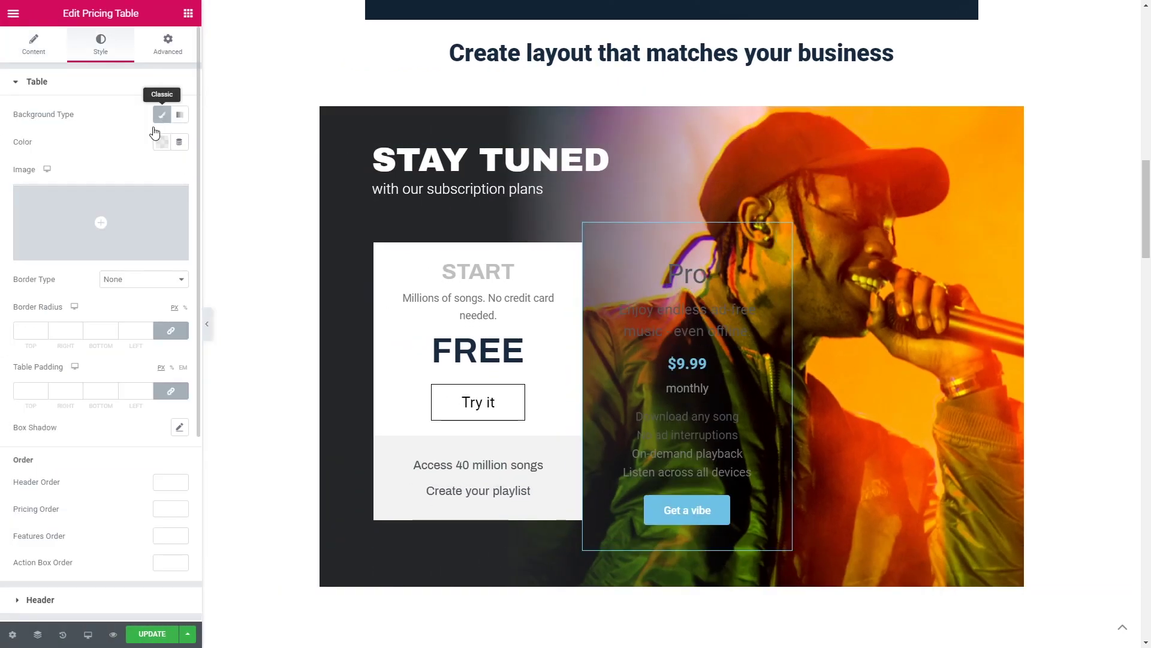
left_click(161, 136)
left_click(161, 136)
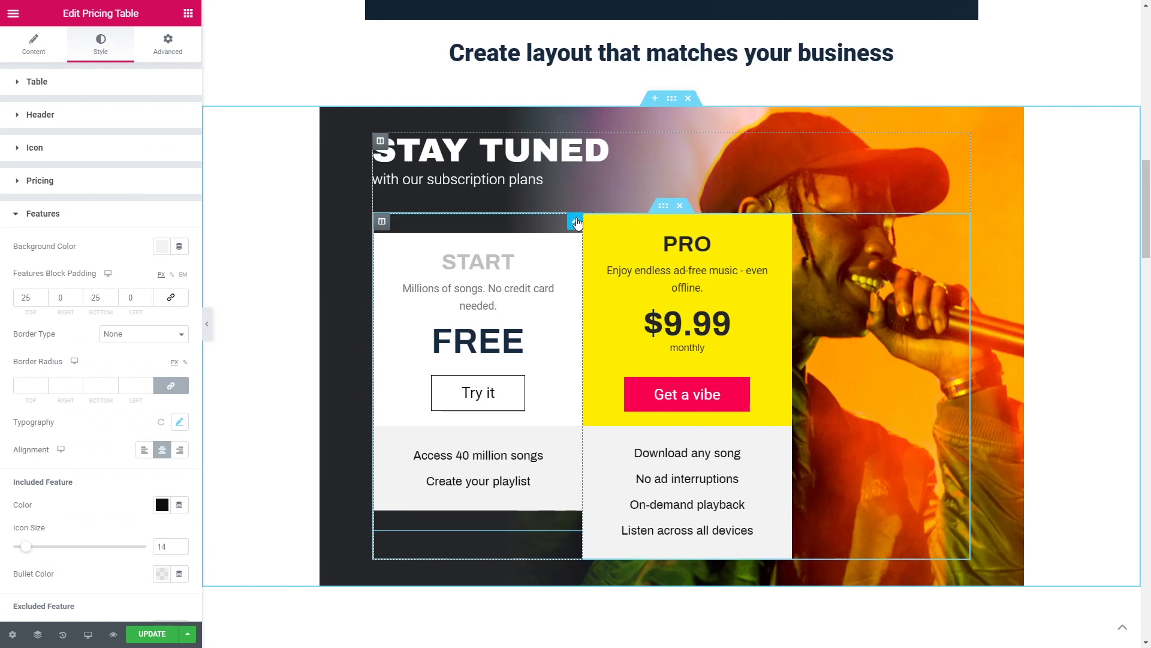
- Try a top margin of 0 on the Start table and restore it to 30
left_click(157, 46)
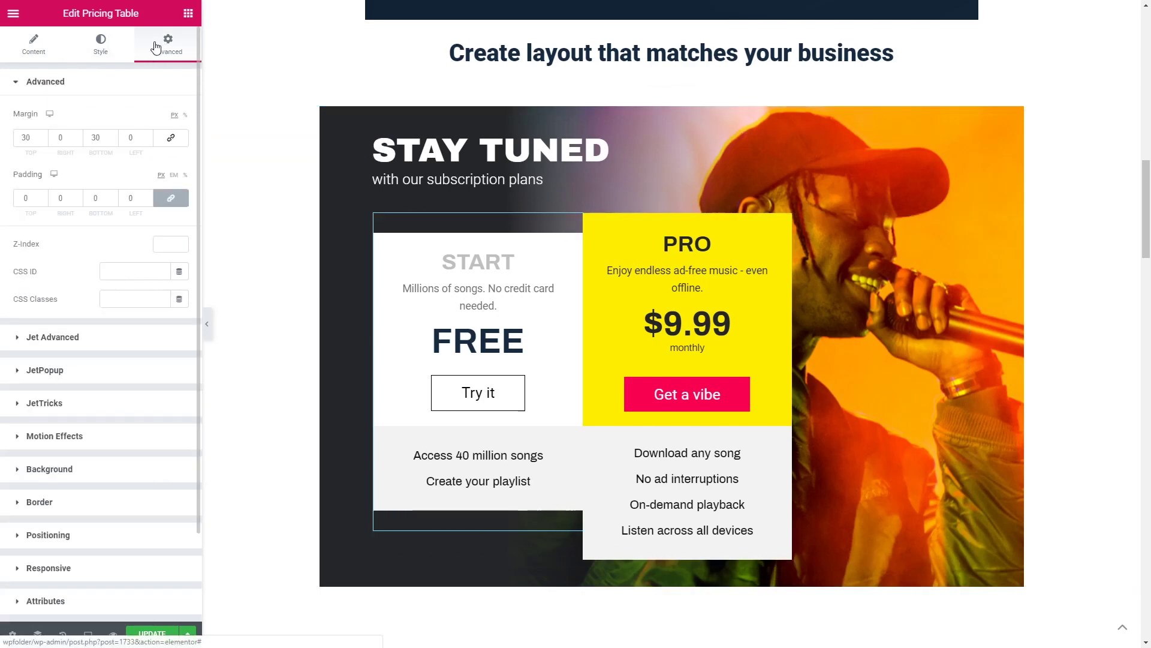
left_click_drag(31, 138, 10, 145)
type("0")
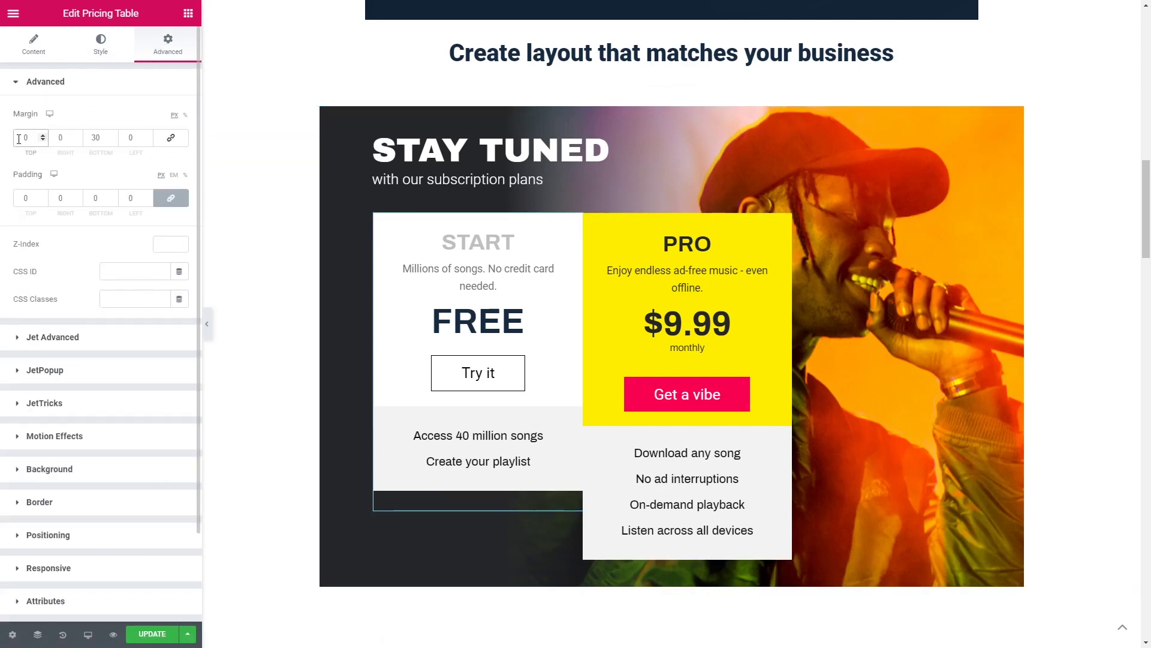
type("30")
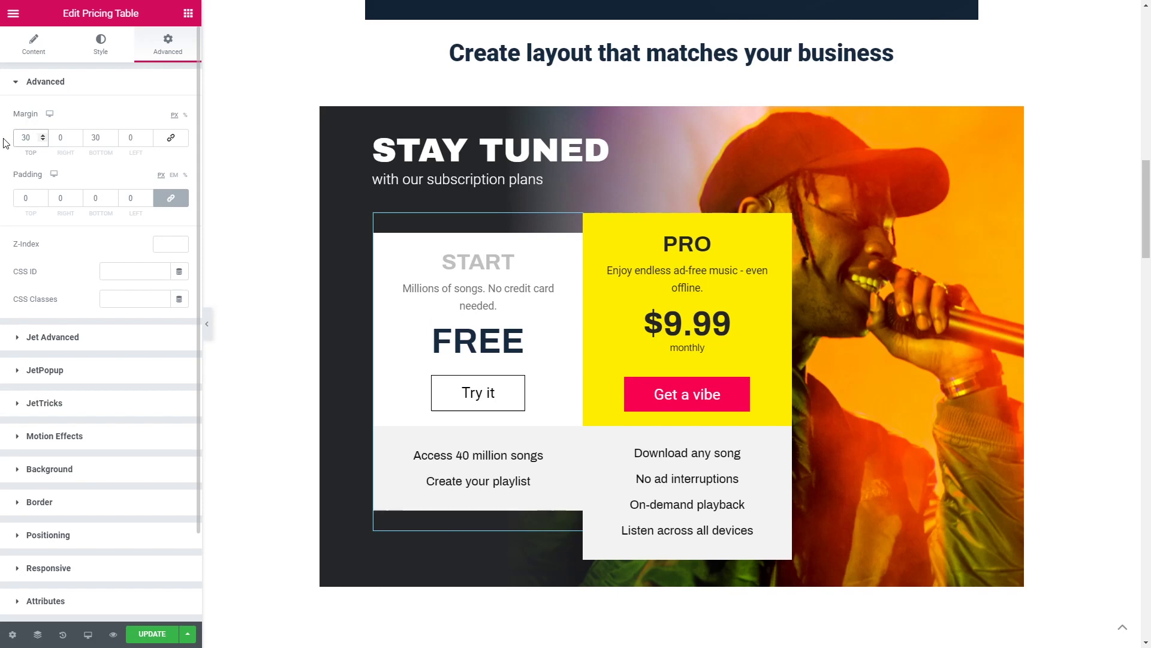
- Give the yellow PRO table a box shadow with reduced opacity, horizontal offset -17, vertical offset 10 and blur 33
left_click(101, 45)
left_click(179, 428)
scroll(179, 429, "down", 1)
left_click(170, 397)
left_click_drag(175, 580, 140, 581)
left_click(169, 398)
left_click_drag(157, 429, 128, 439)
type("-17")
double_click(157, 460)
type("10")
double_click(157, 492)
type("33")
left_click(156, 524)
left_click(207, 323)
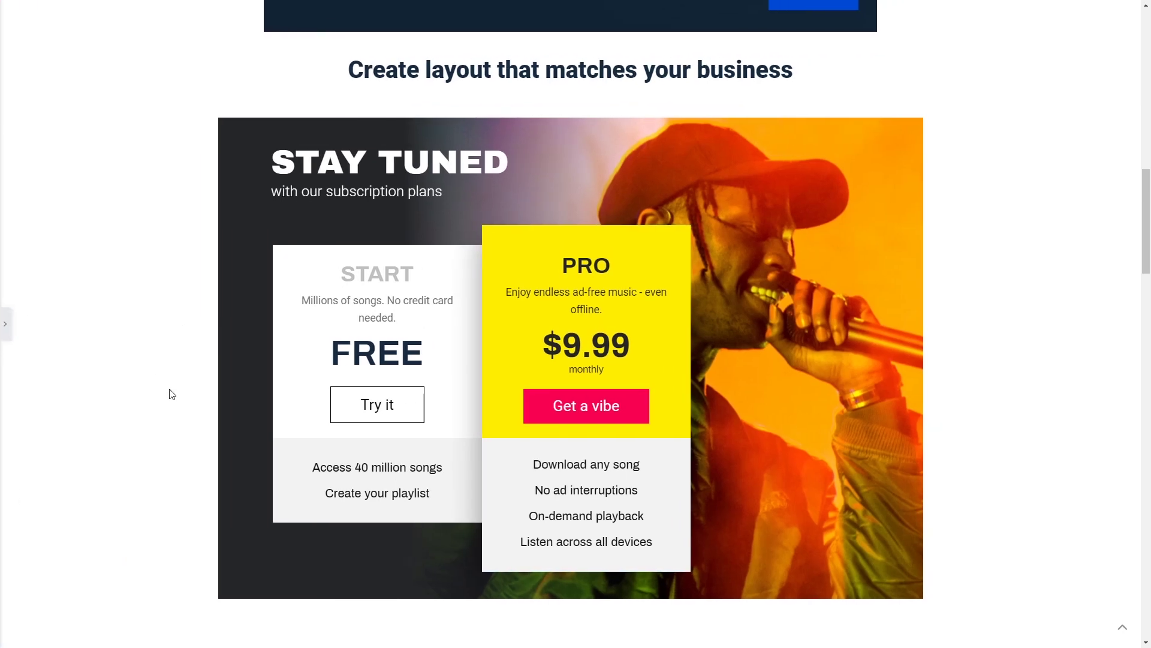
mouse_move(390, 467)
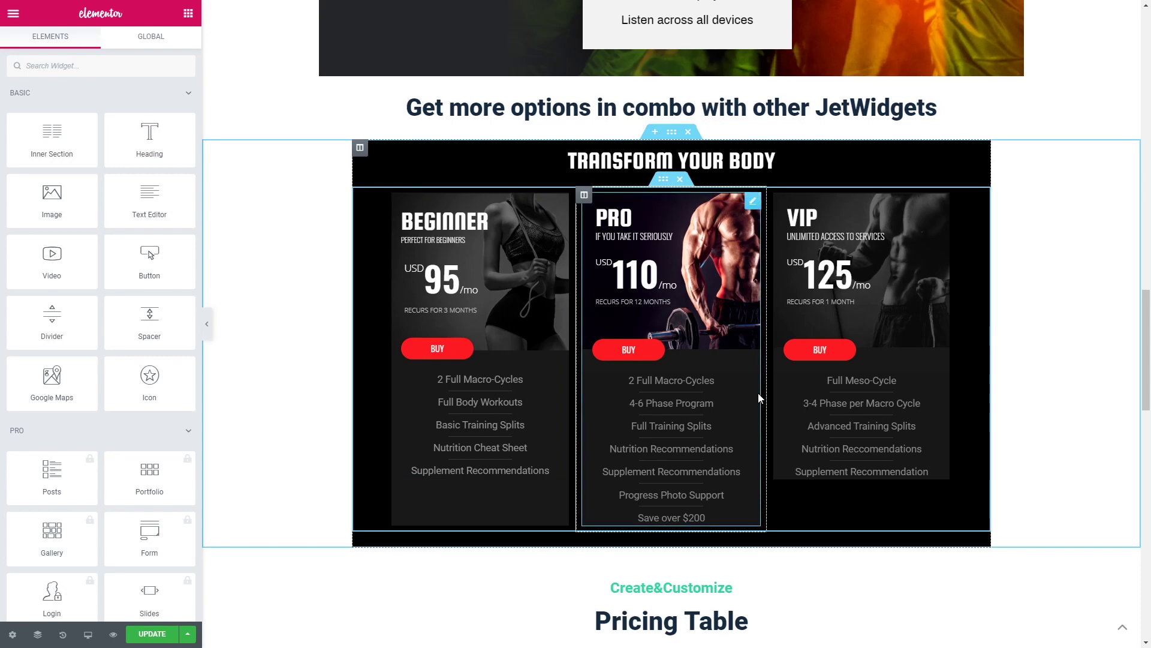
- Enable folding on the fitness PRO table with 4 visible items, and set its fold state to duration 600 with Back easing
left_click(754, 205)
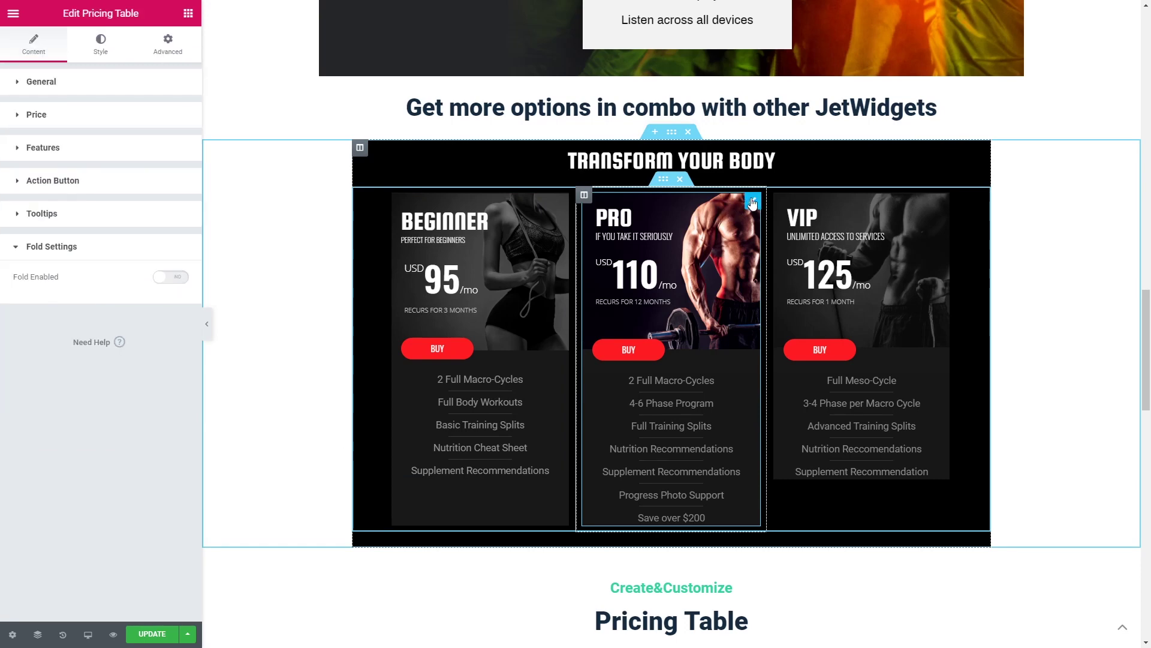
left_click(174, 278)
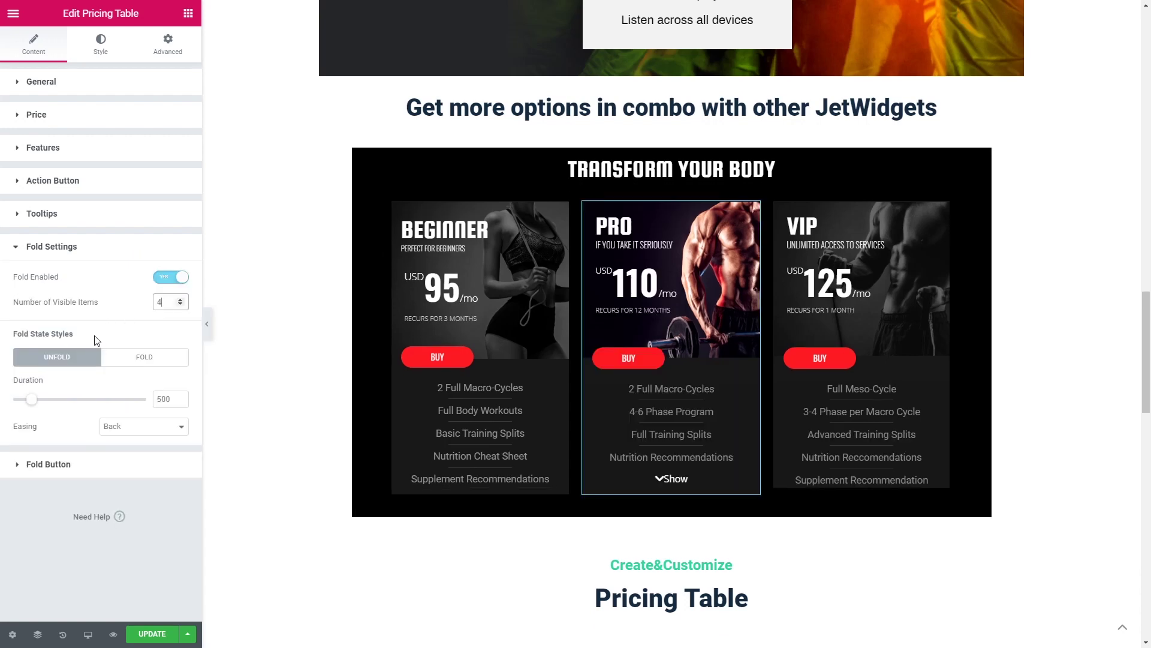
left_click(144, 359)
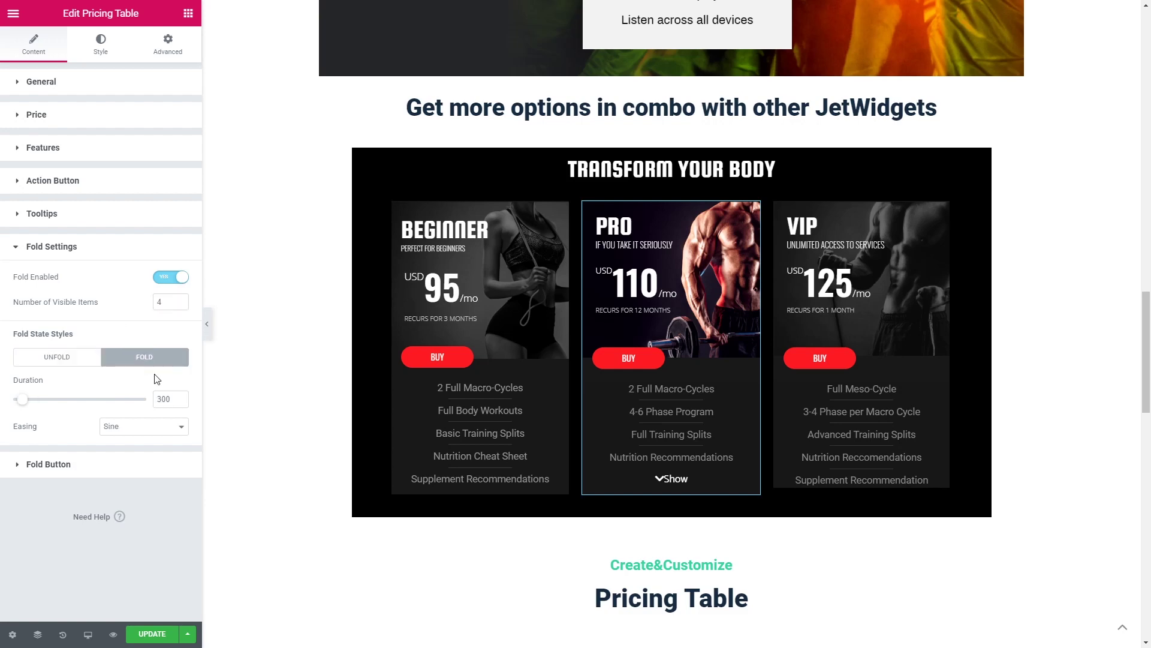
double_click(163, 399)
type("600")
left_click(143, 424)
left_click(112, 481)
left_click(677, 479)
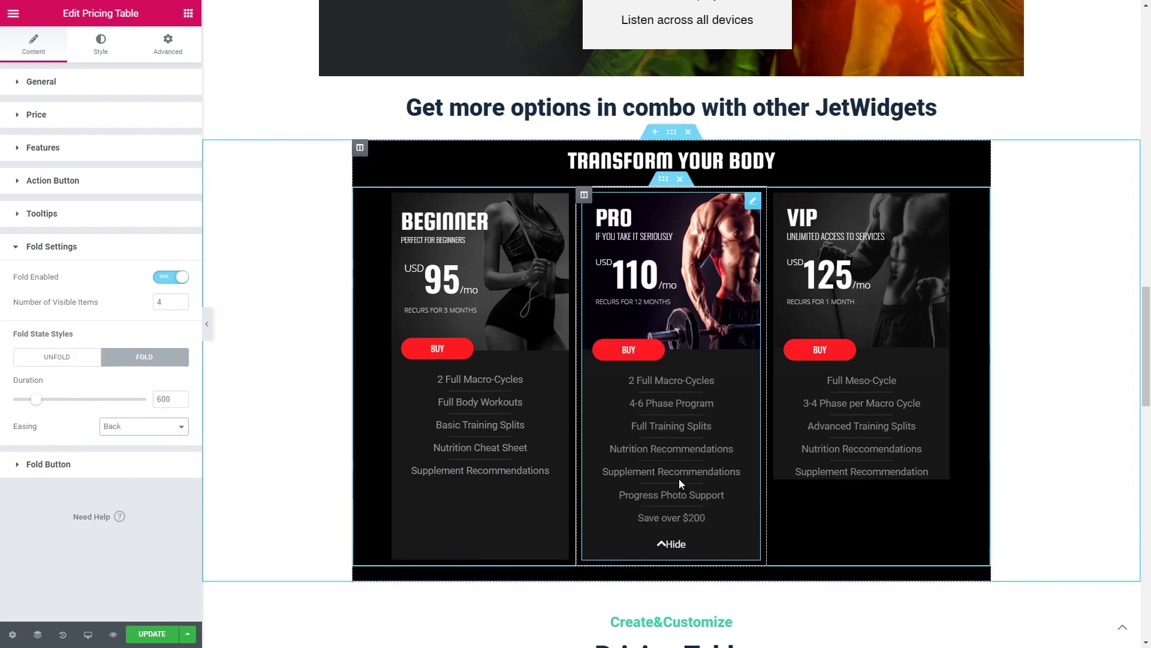
left_click(673, 539)
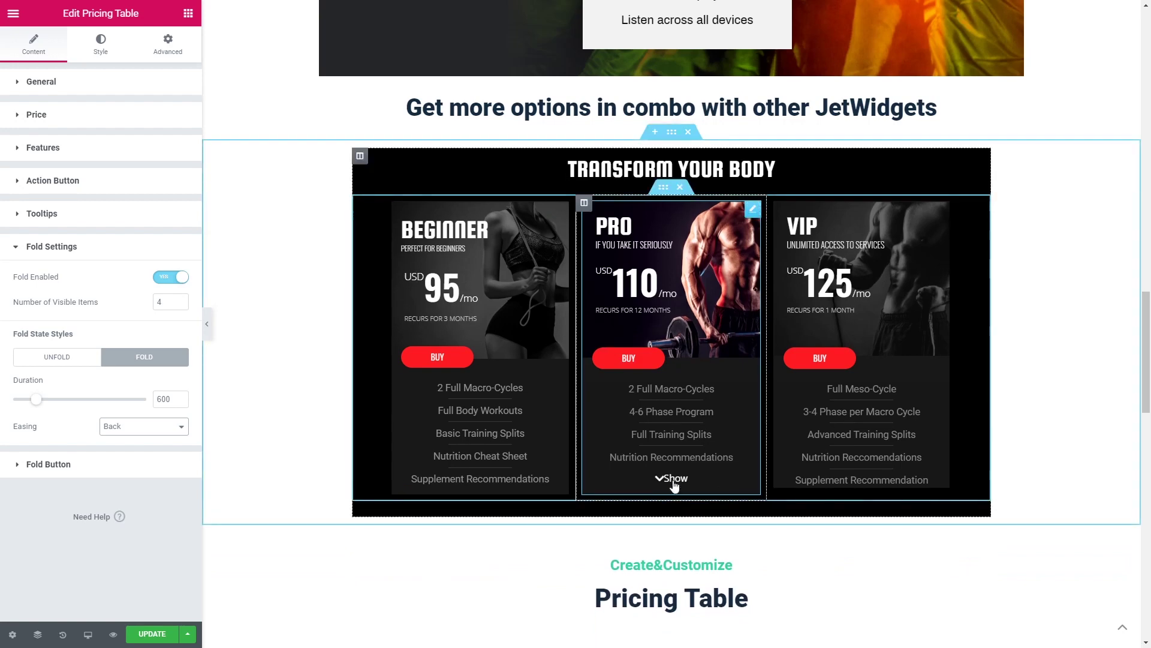
- Keep the PRO table's fold button centred after trying other alignments, and place its icon after the text
left_click(78, 464)
left_click(144, 315)
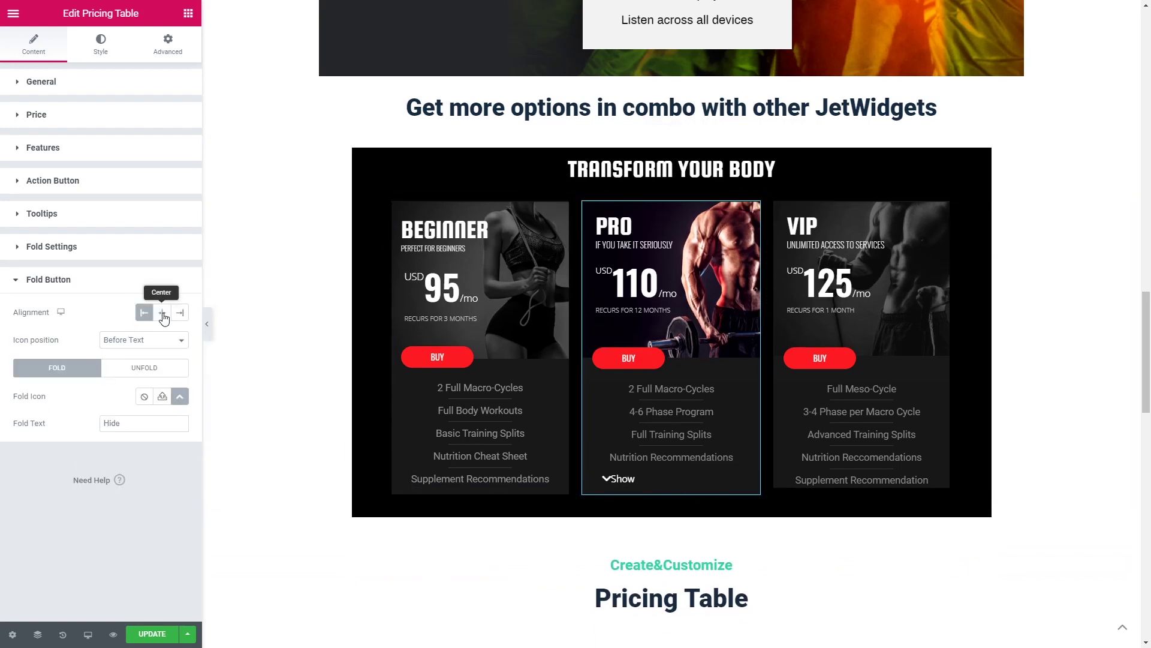
left_click(180, 315)
left_click(163, 315)
left_click(144, 340)
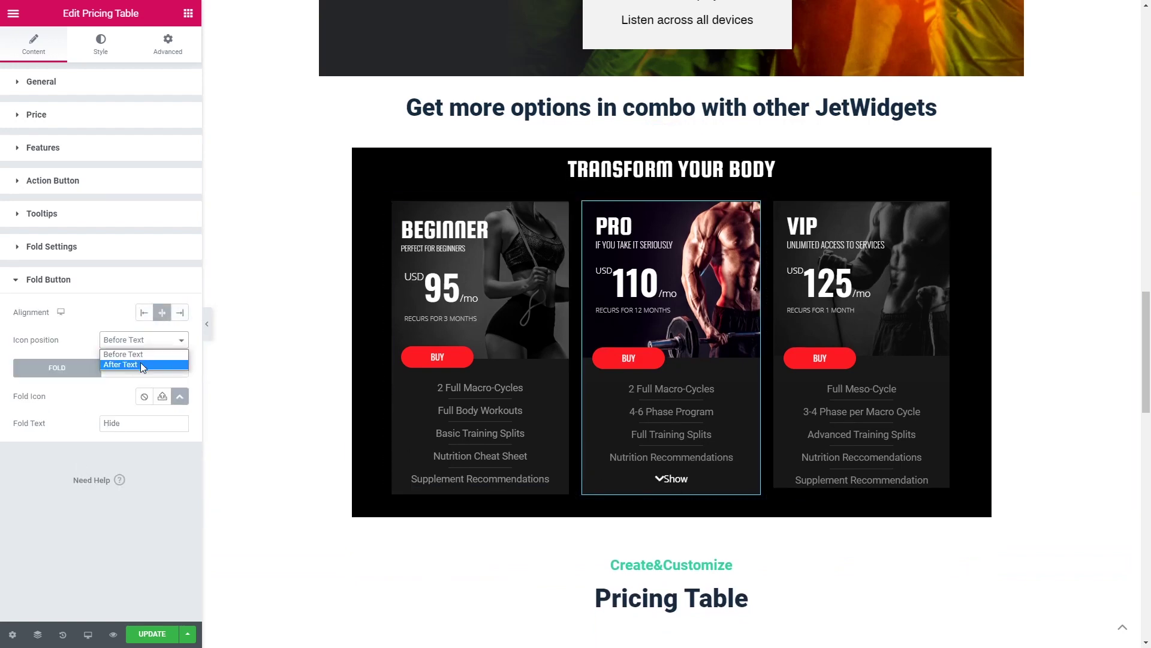
left_click(140, 362)
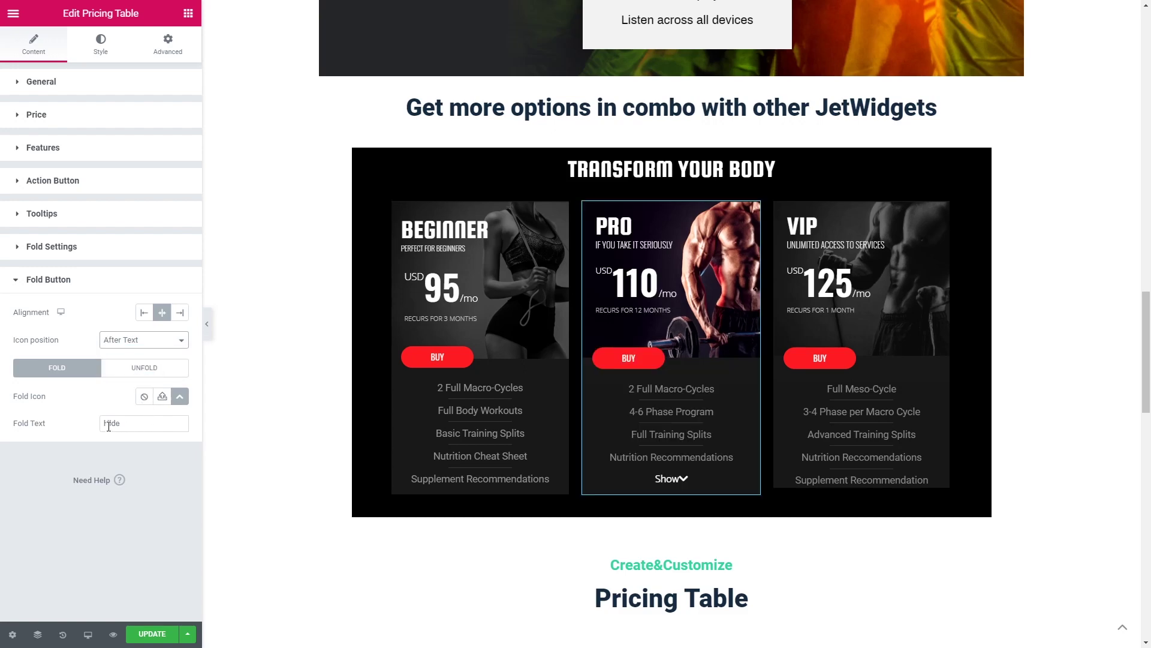
left_click(144, 373)
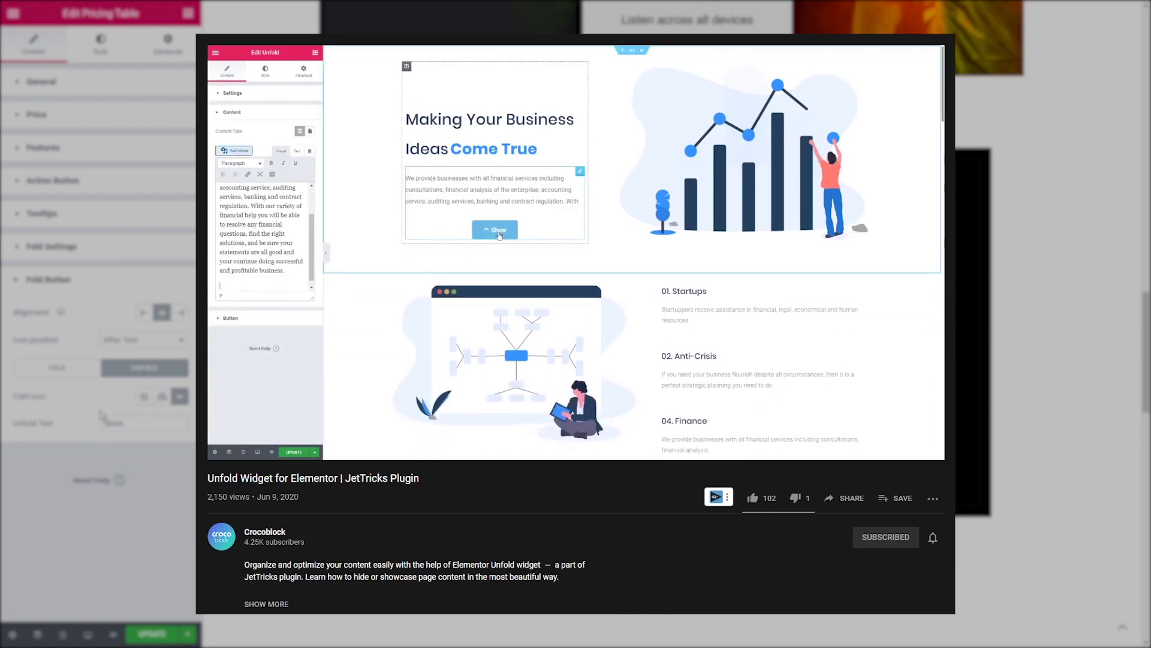
- Set the fold button's typography to Roboto with weight 500
left_click(101, 43)
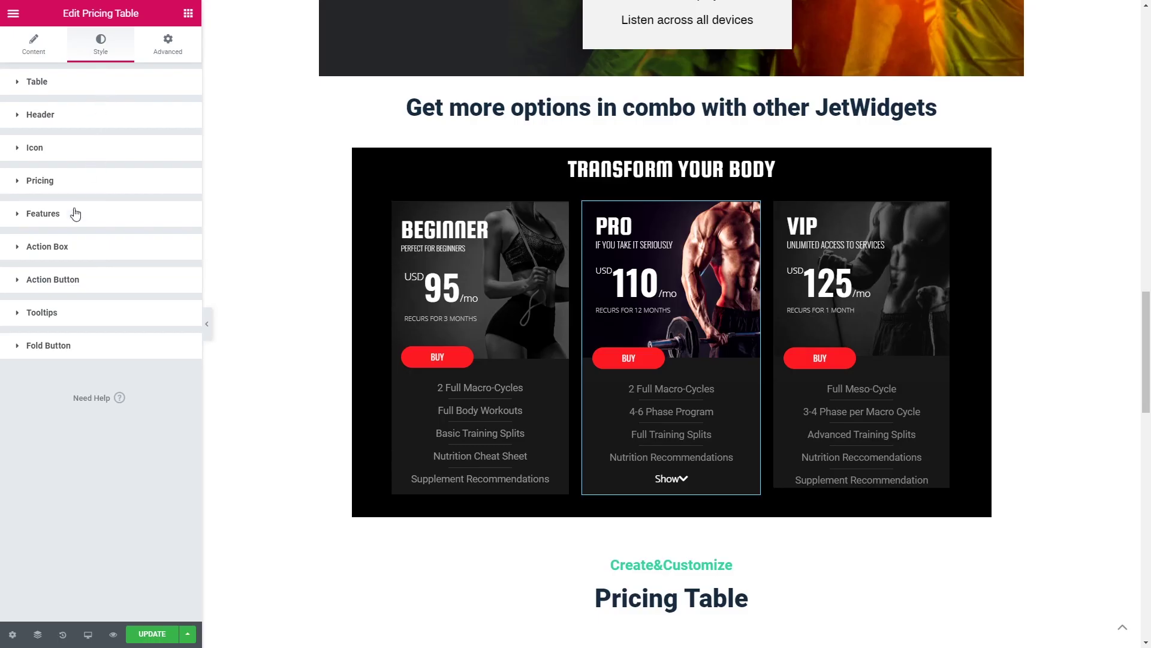
left_click(53, 346)
scroll(139, 355, "down", 5)
left_click(179, 85)
left_click(116, 199)
left_click(116, 258)
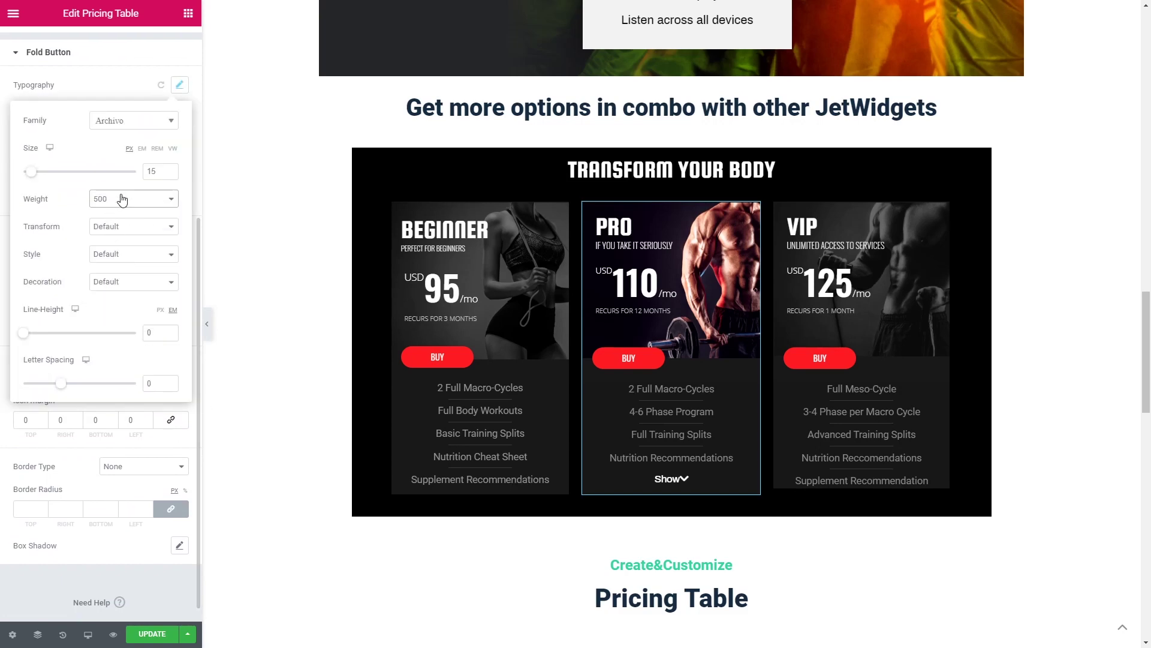
left_click(144, 120)
type("roboto")
left_click(133, 175)
left_click(173, 88)
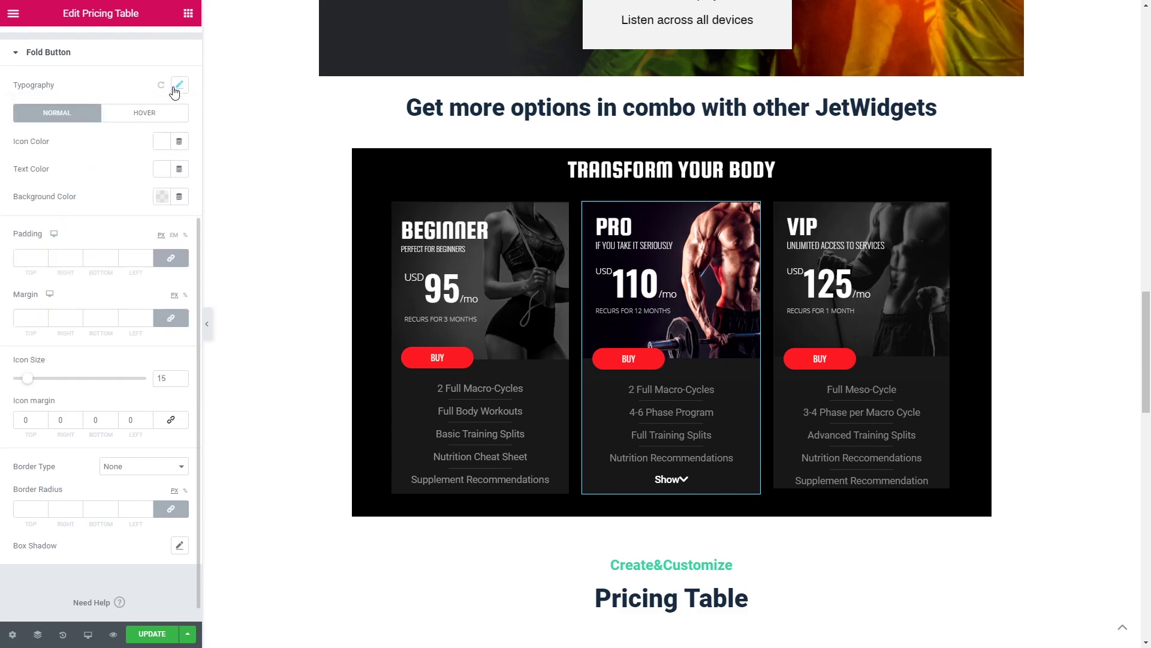
- Set the fold button's normal icon and text colours to red
left_click(159, 142)
left_click(162, 169)
left_click(162, 170)
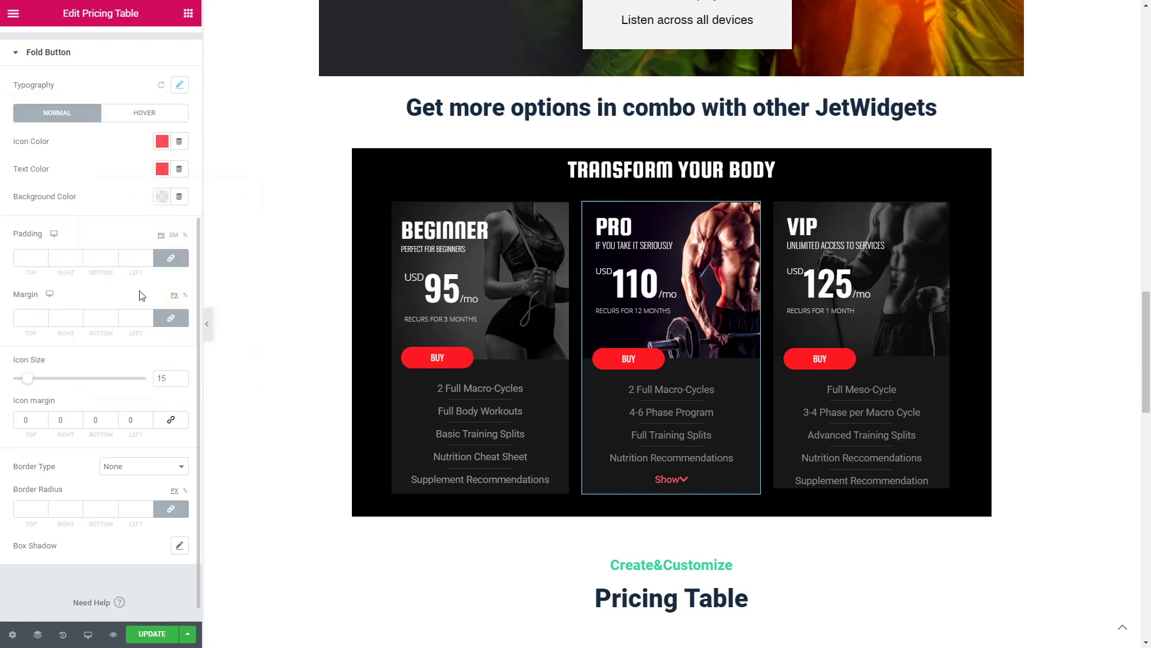
- Set the fold button's icon size to 13 and its left icon margin to 5
left_click(180, 382)
left_click(180, 382)
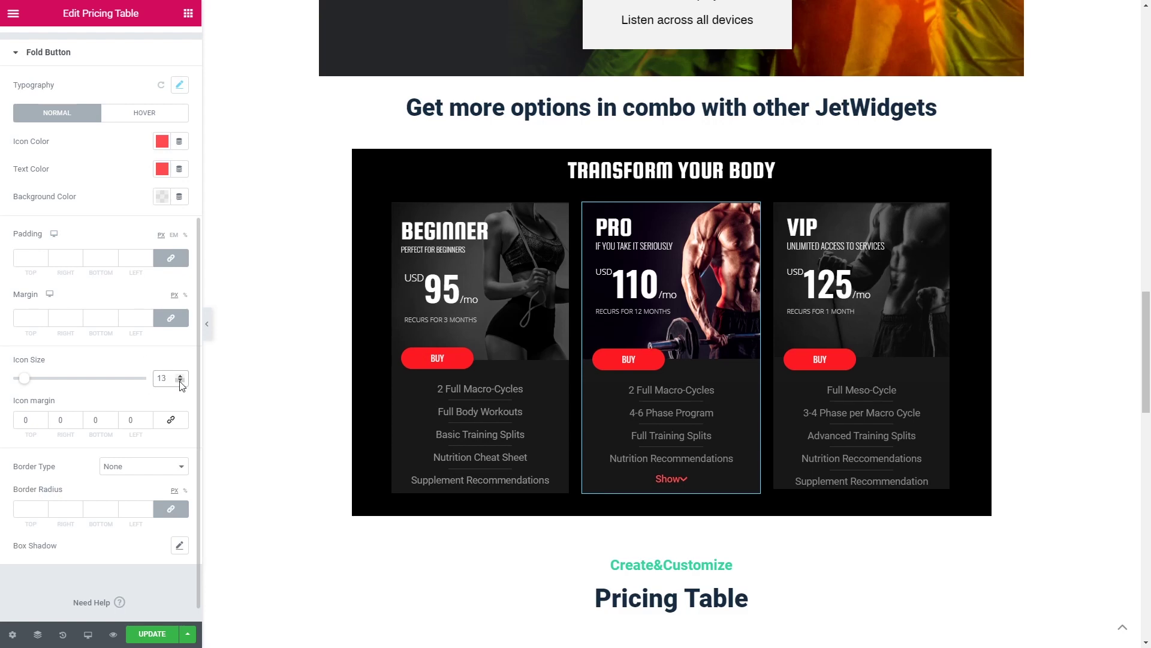
double_click(129, 419)
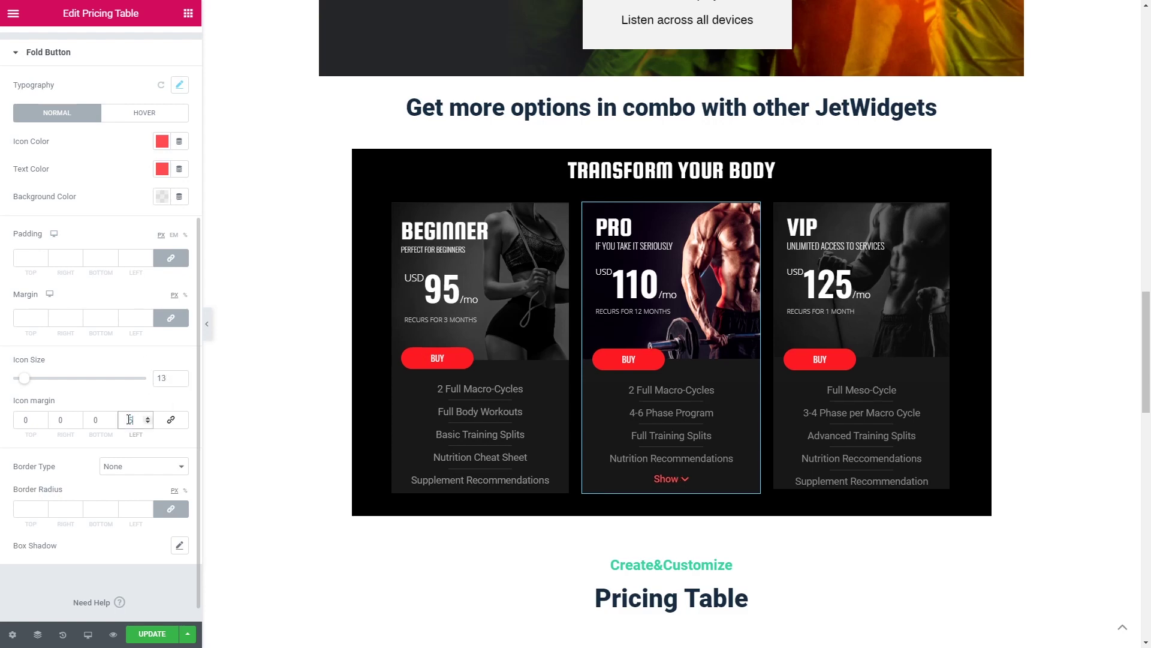
- Set the fold button's hover icon and text colours to red, and test unfolding and folding the PRO features
left_click(142, 114)
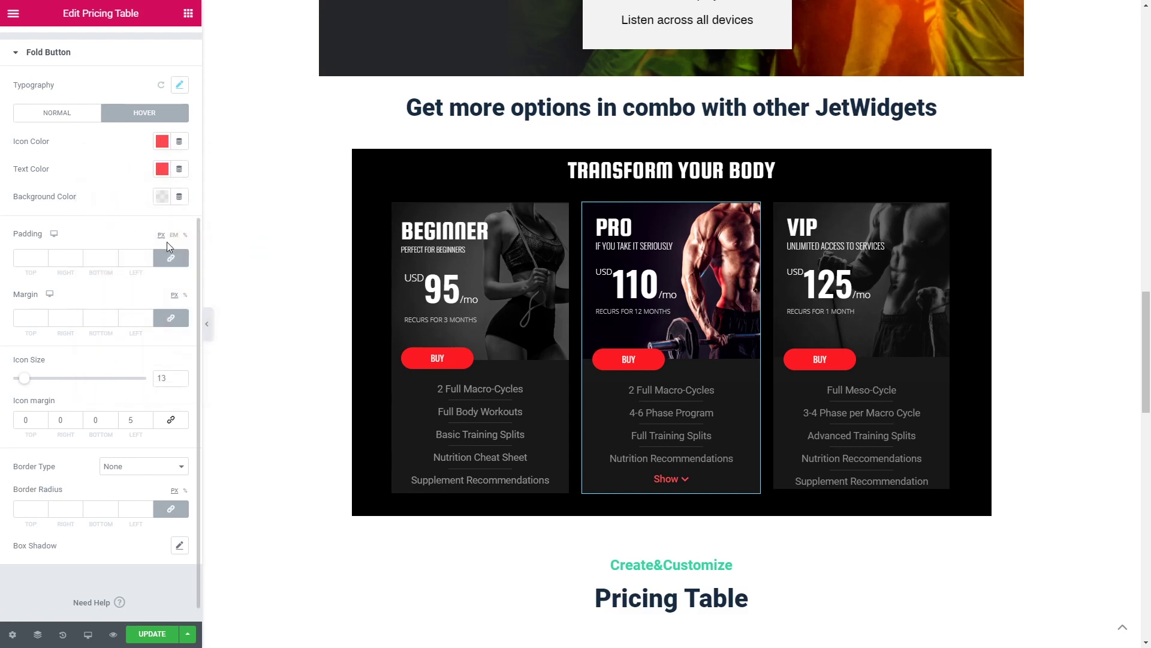
left_click(669, 480)
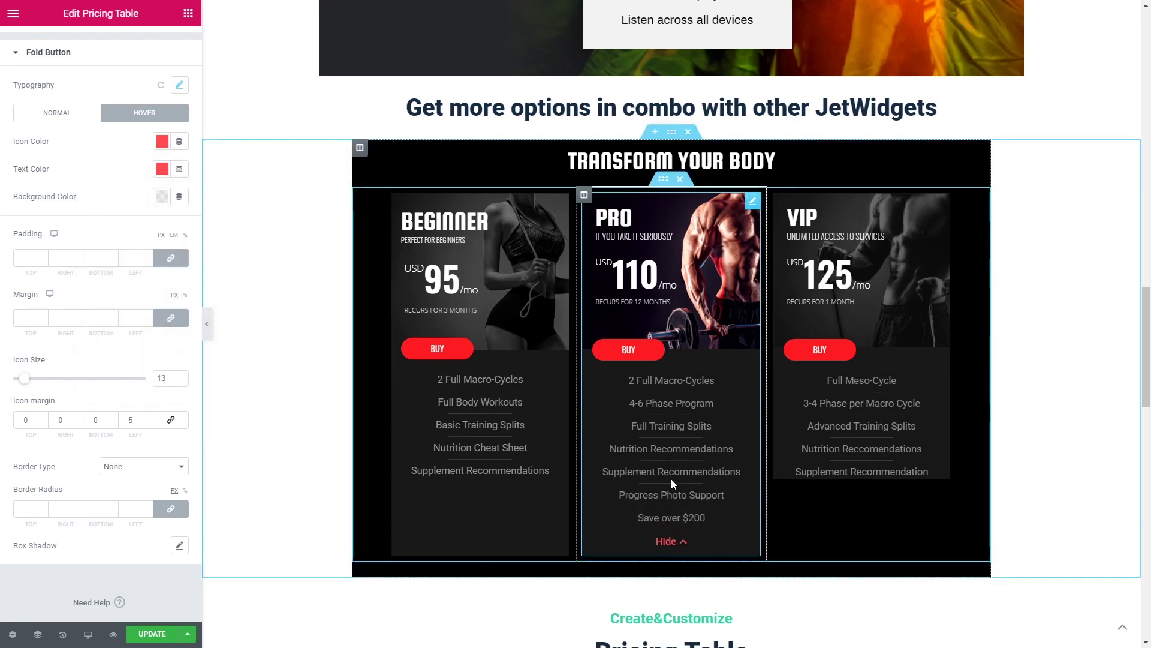
left_click(667, 537)
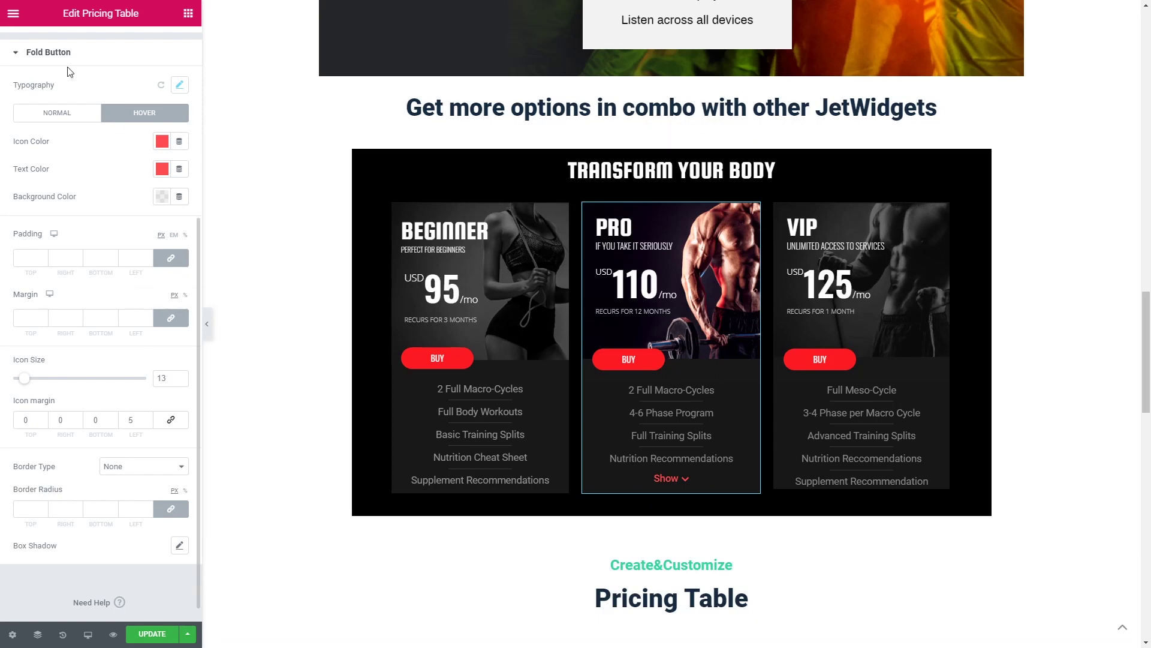
- Change the PRO table's unfold text to "Show more"
scroll(69, 72, "up", 5)
left_click(35, 45)
left_click(103, 497)
left_click(143, 368)
left_click(142, 426)
type("mot")
key("BackSpace")
type("re")
- Give the fold button a red background with a white icon and white text in its normal state
left_click(100, 45)
scroll(105, 360, "down", 8)
left_click(108, 485)
scroll(109, 476, "down", 1)
left_click(162, 425)
key("ctrl+v")
left_click(163, 368)
left_click_drag(111, 432, 85, 409)
left_click(163, 396)
left_click_drag(111, 459, 82, 432)
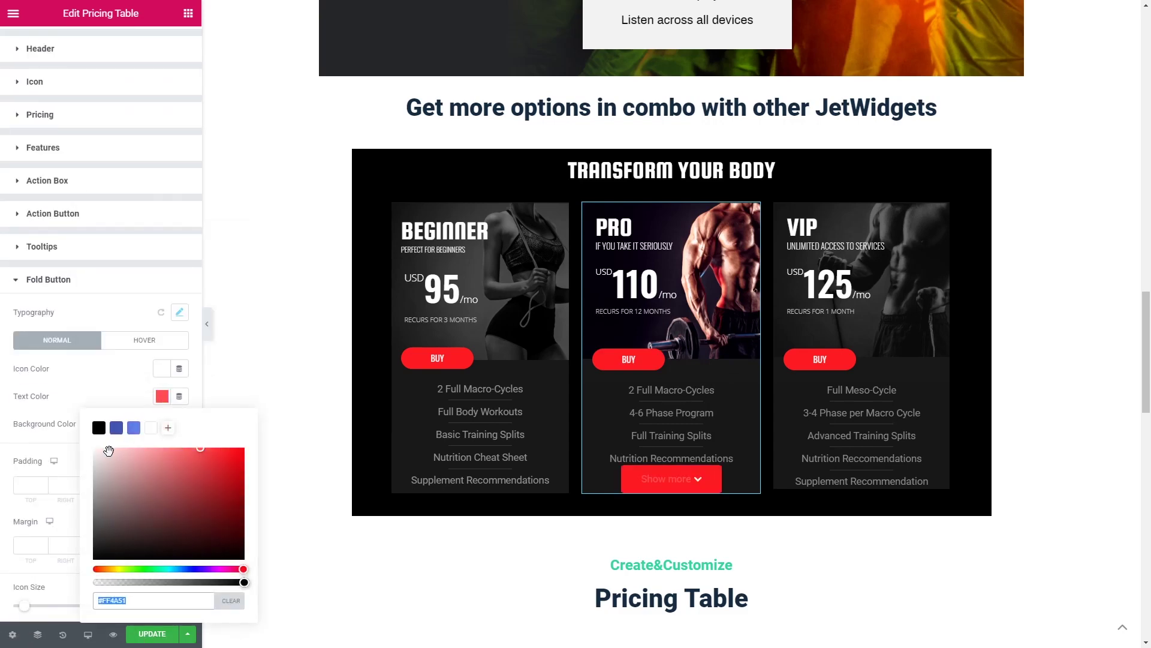
left_click(149, 395)
- Round the fold button with a border radius of 100 and reduce its text and icon sizes
scroll(162, 360, "down", 1)
scroll(34, 377, "down", 2)
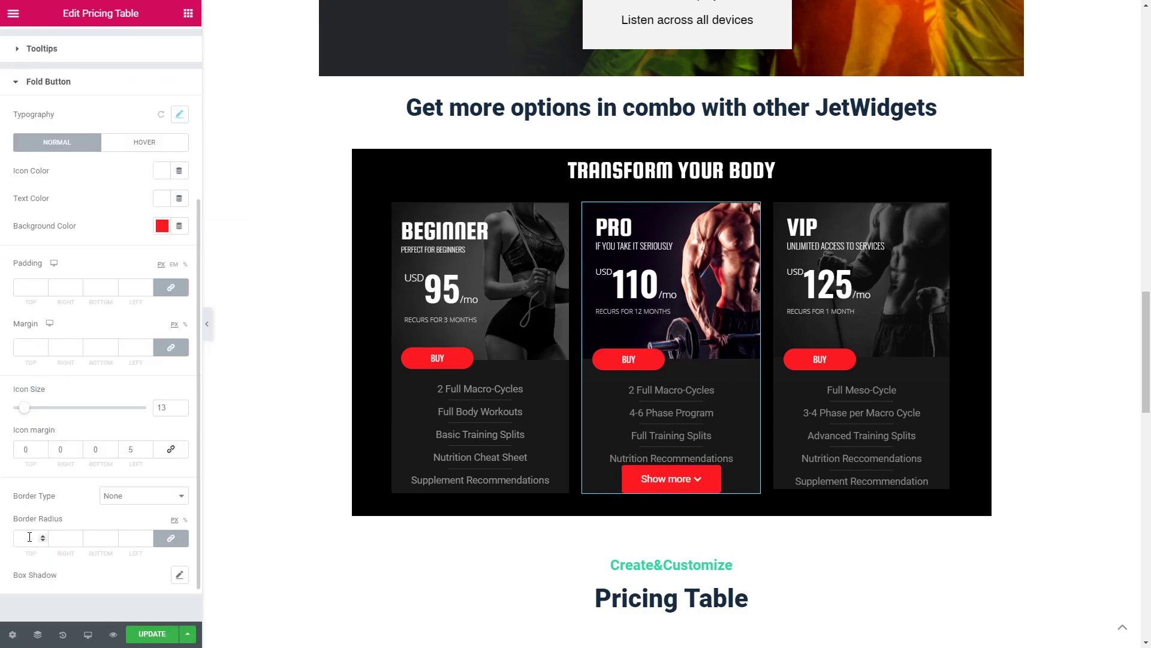
left_click(30, 537)
type("100")
left_click(180, 117)
left_click(170, 204)
left_click(180, 116)
left_click(180, 410)
left_click(180, 410)
- Set the fold button's padding to 10 with 18 on the sides, and its top margin to 10
left_click(28, 288)
type("10")
left_click(171, 288)
double_click(127, 289)
type("18")
double_click(62, 287)
type("18")
left_click(171, 347)
left_click(24, 348)
type("10")
- Change the fold button's font family to Oswald
scroll(102, 336, "down", 1)
left_click(180, 65)
left_click(133, 101)
type("osw")
left_click(117, 139)
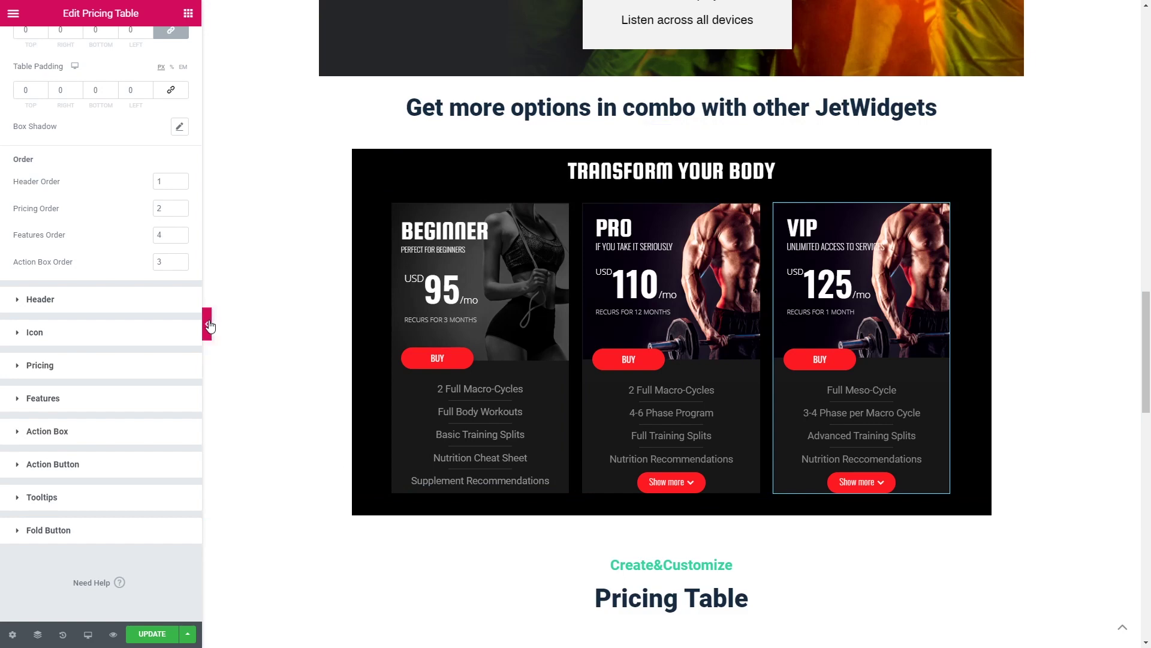
- Preview the fitness plans by unfolding and folding the PRO and VIP feature lists
left_click(207, 324)
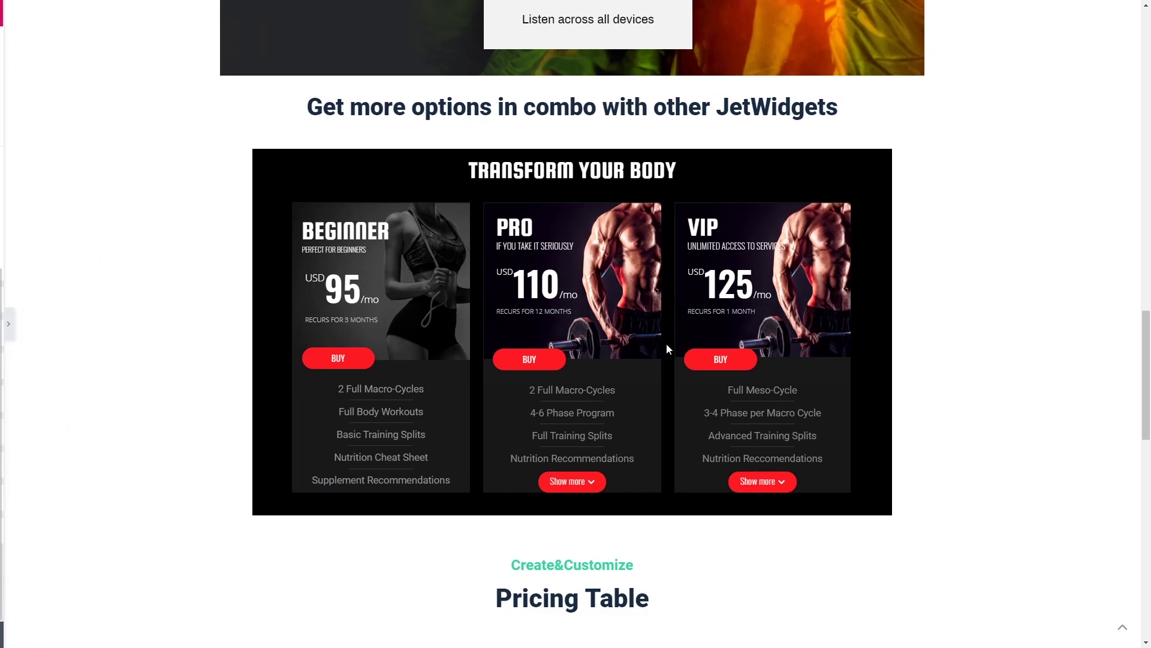
left_click(570, 481)
left_click(770, 472)
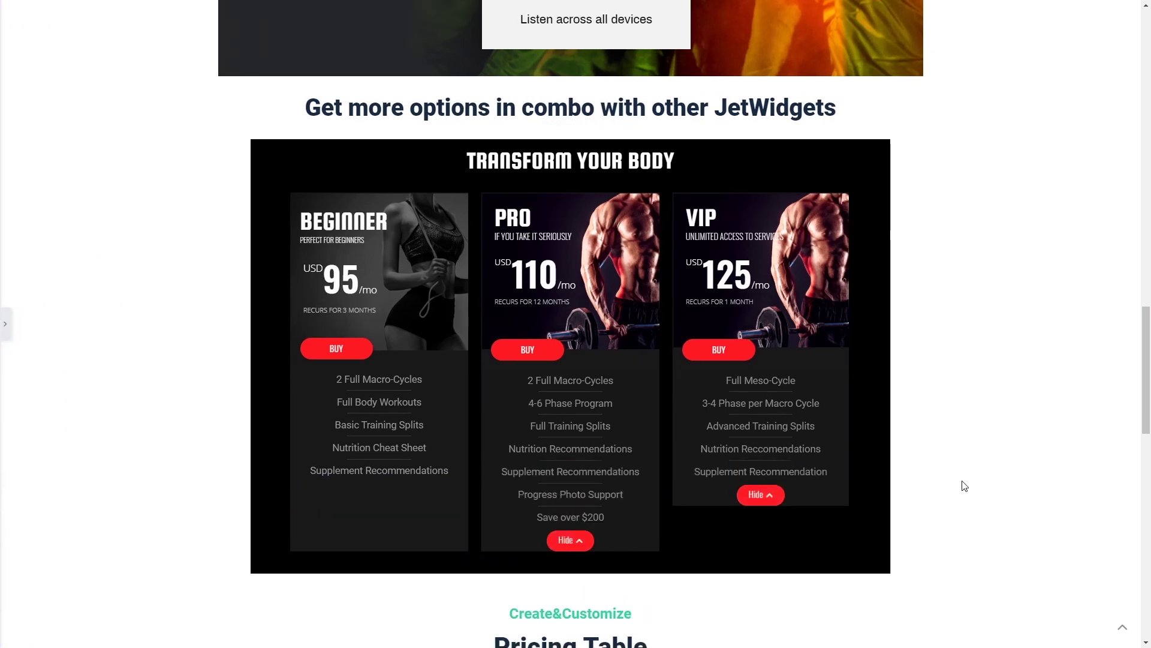
left_click(757, 494)
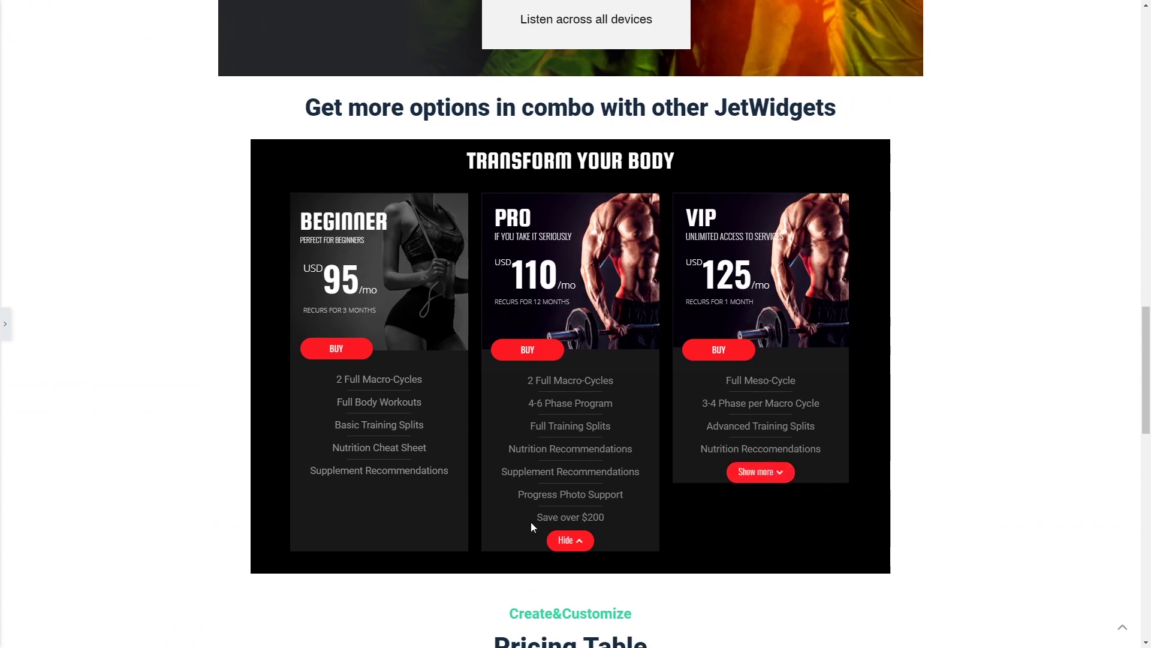
left_click(566, 540)
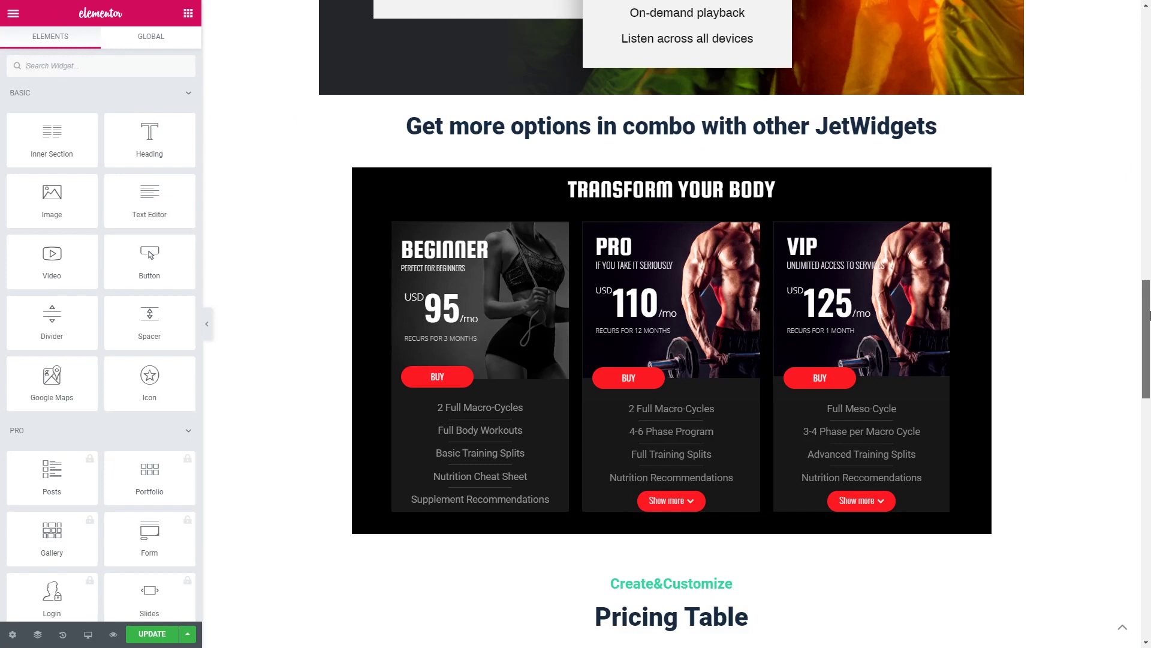
- Add a Pricing Table widget to the first column of the purple-to-blue gradient section
scroll(431, 416, "down", 7)
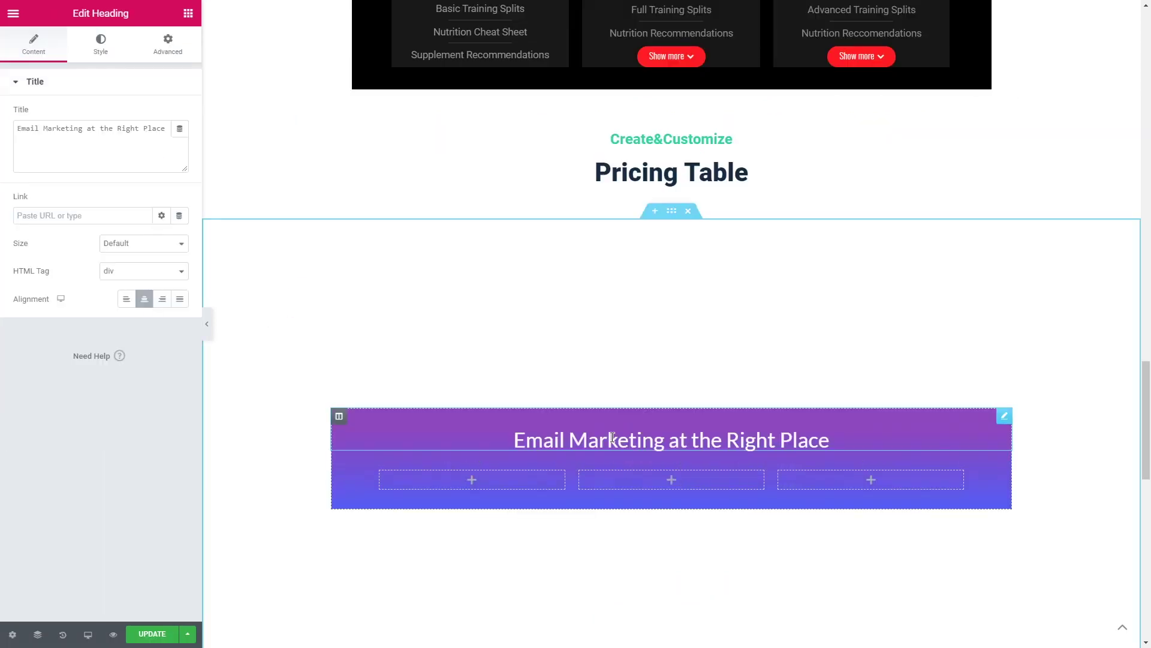
left_click(188, 13)
type("pricing")
left_click_drag(52, 110, 480, 477)
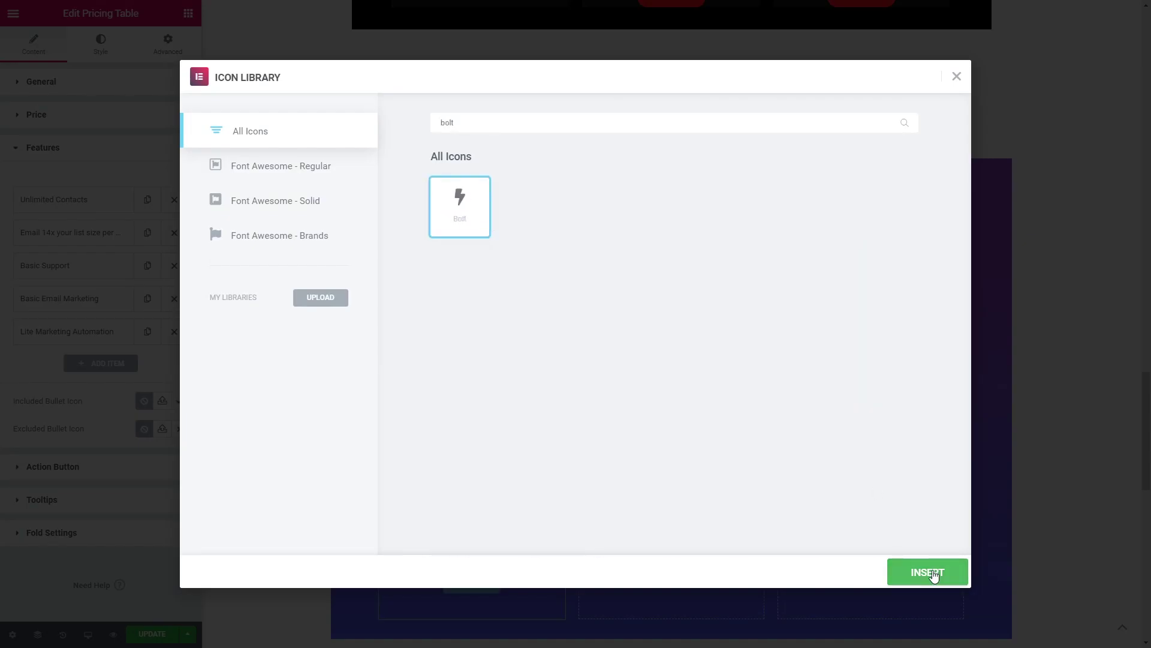
- Use the Bolt icon as the included-feature bullet, and set the button text "Start now free" with "No credit card required" after it
left_click(473, 213)
left_click(929, 570)
left_click(97, 468)
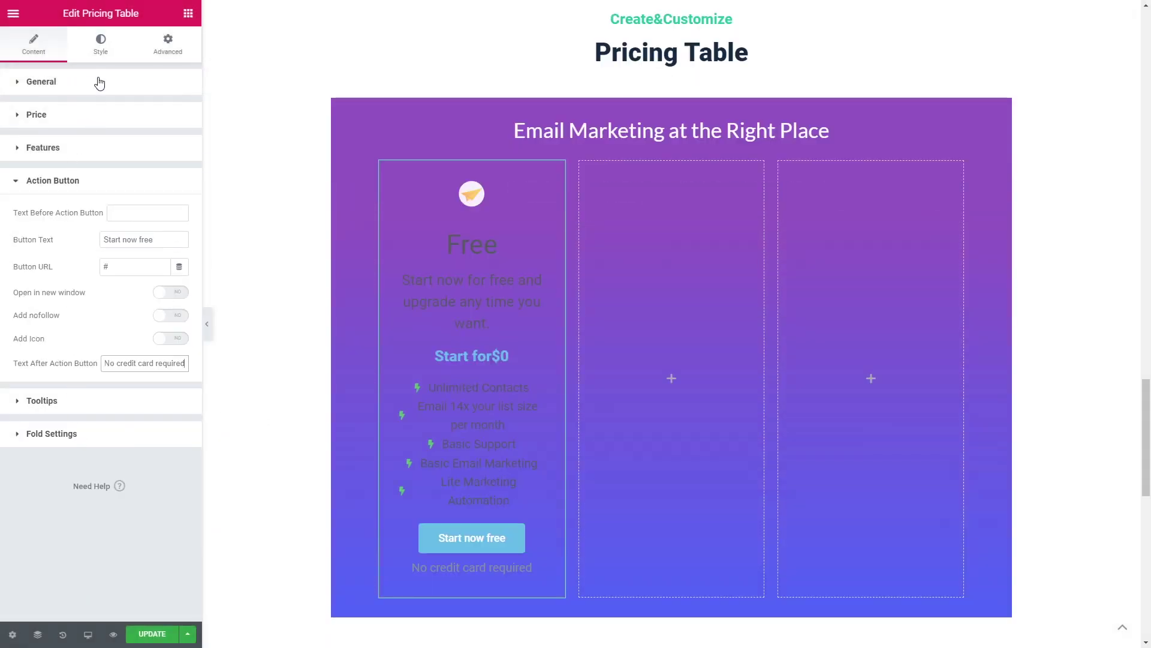
- Style the Free table with a white background, dark title and subtitle, and header padding of 0 top, 30 sides and 10 bottom
left_click(101, 43)
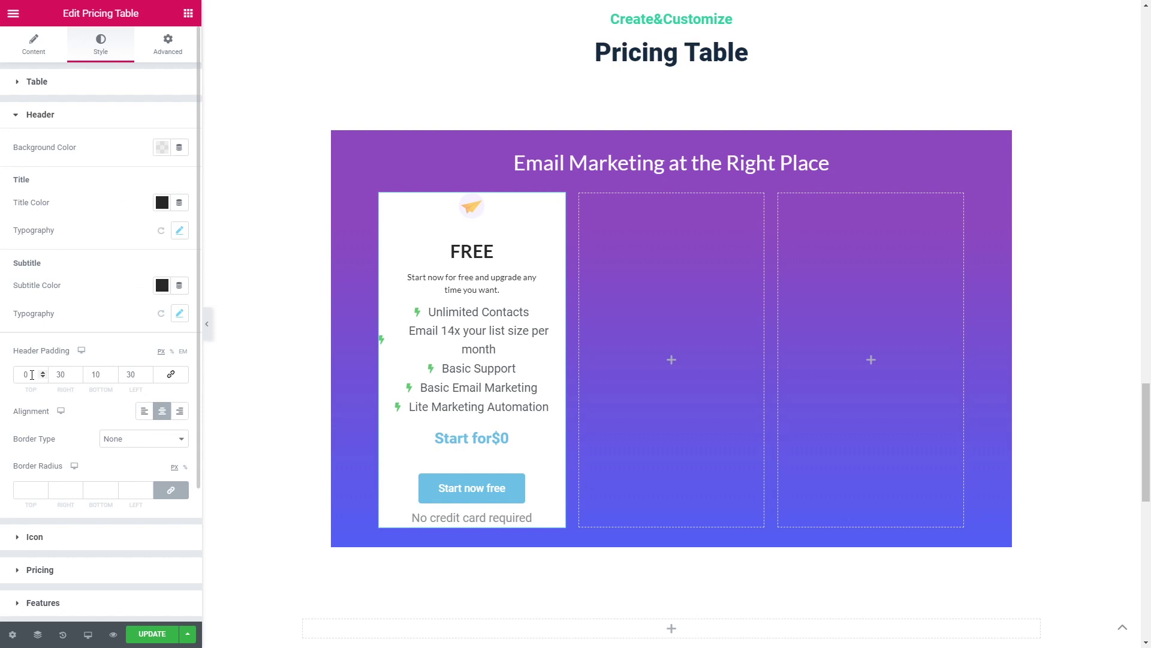
scroll(34, 376, "down", 3)
- Set the Free table icon's font size and box size to 80 and its top padding to 20
left_click(34, 366)
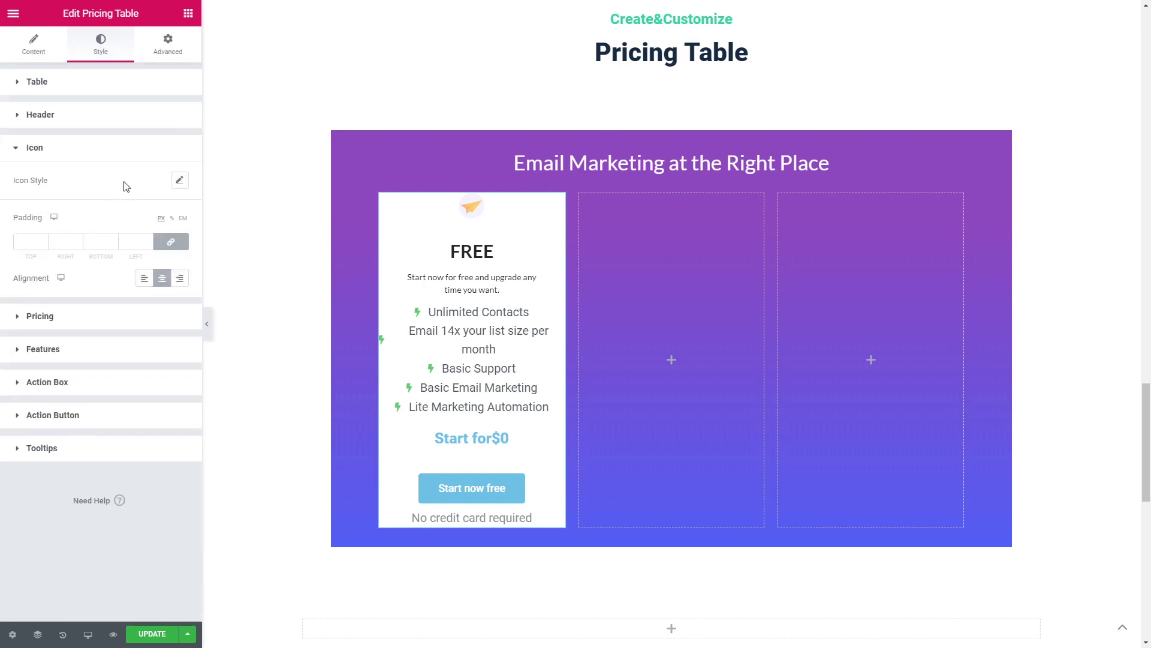
left_click(180, 181)
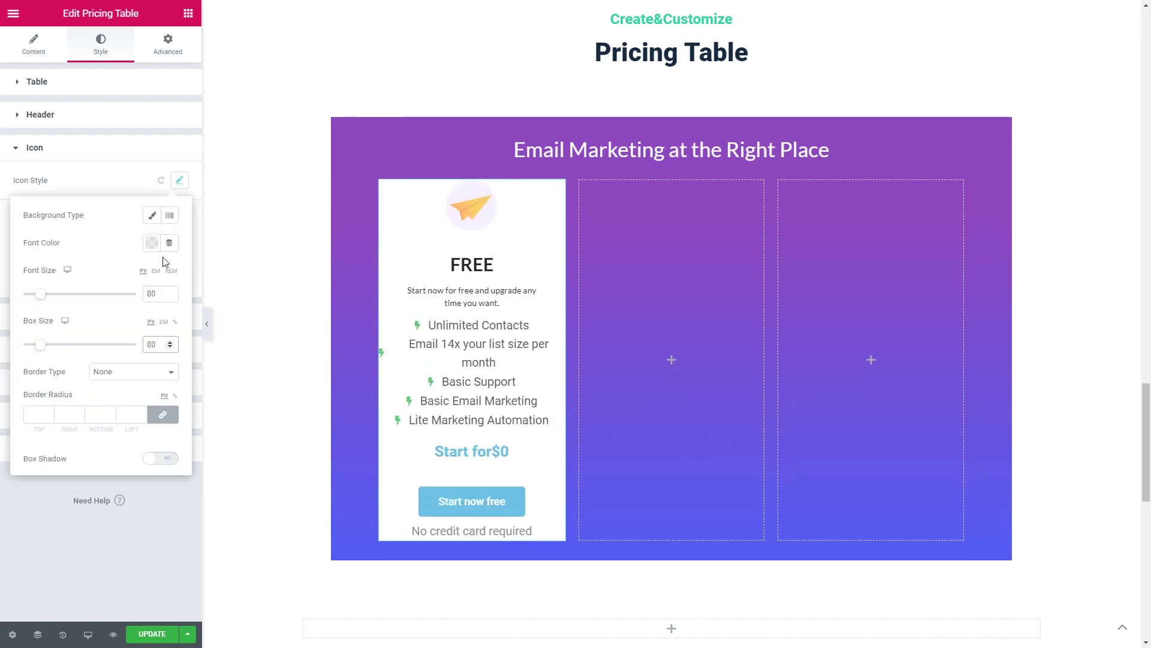
left_click(178, 180)
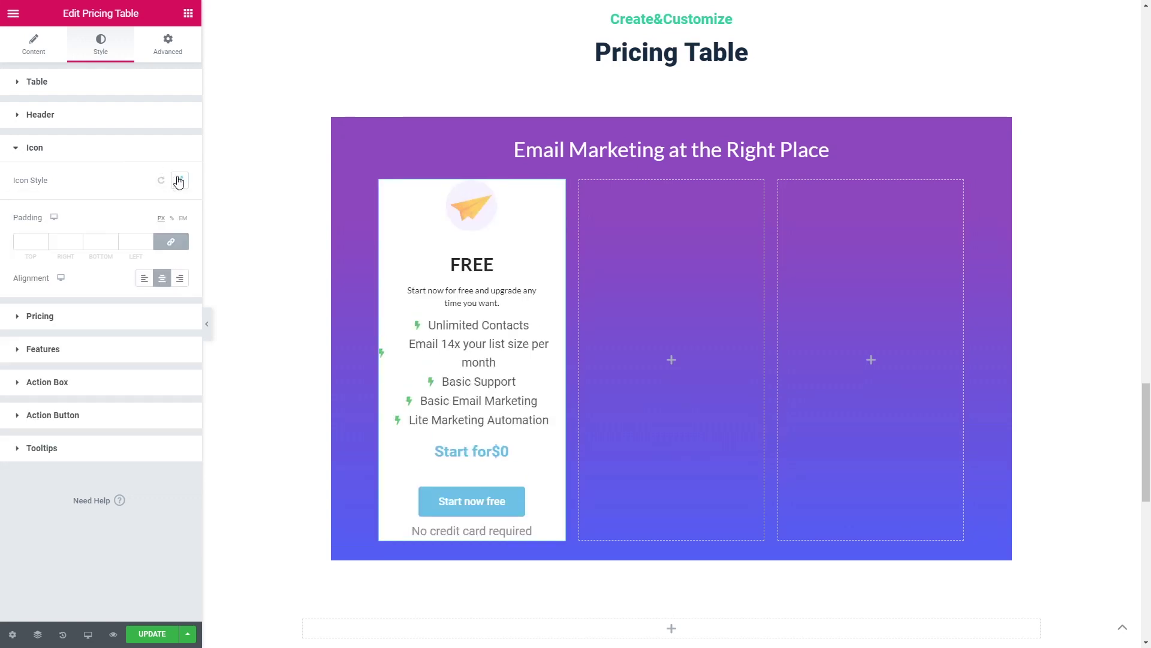
left_click(183, 246)
type("10")
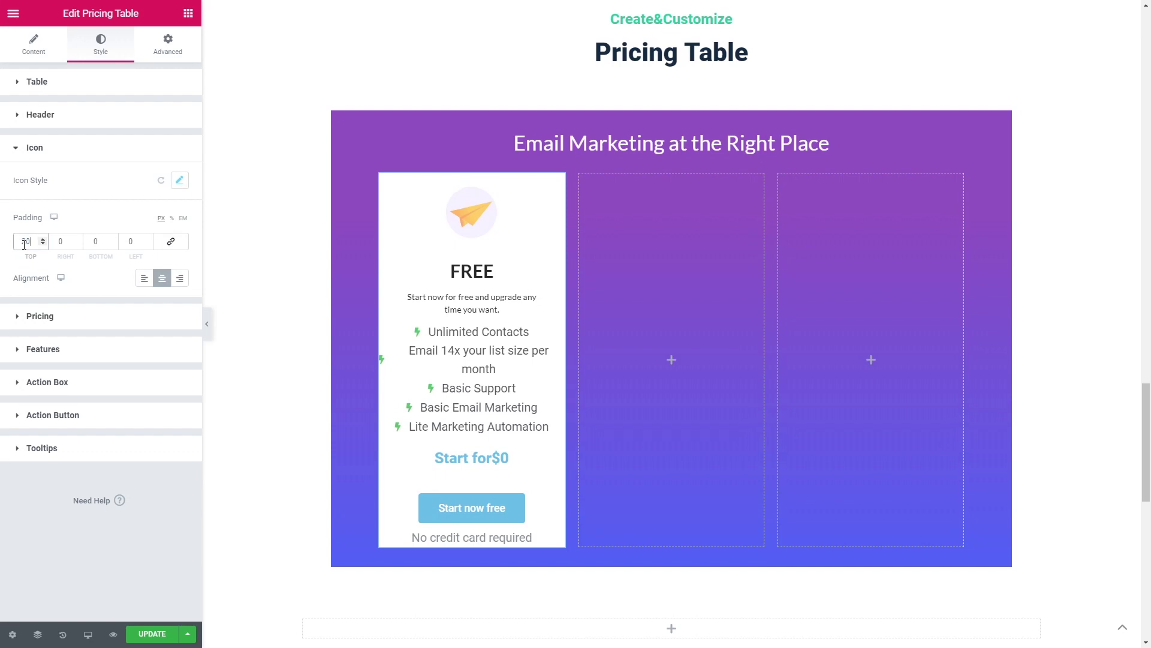
- Style the Free table's price in dark text with an uppercase prefix, and left-align its features
left_click(40, 316)
left_click(43, 432)
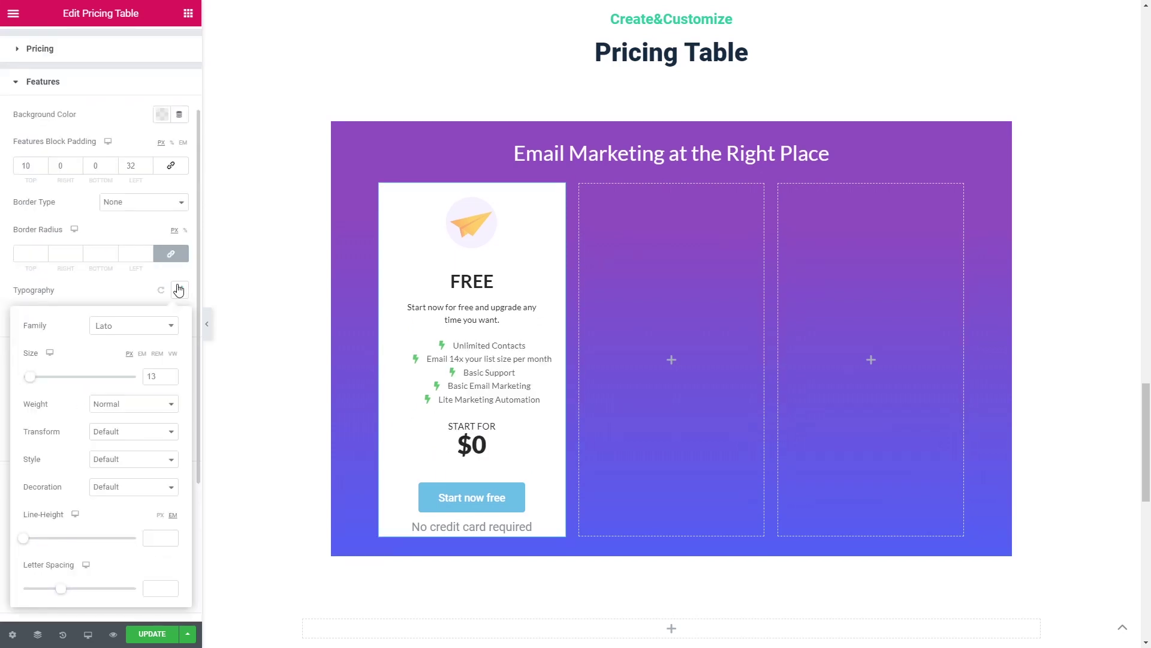
left_click(144, 319)
- Set the included features' icon size to 18 and their bullet colour to purple
left_click(162, 441)
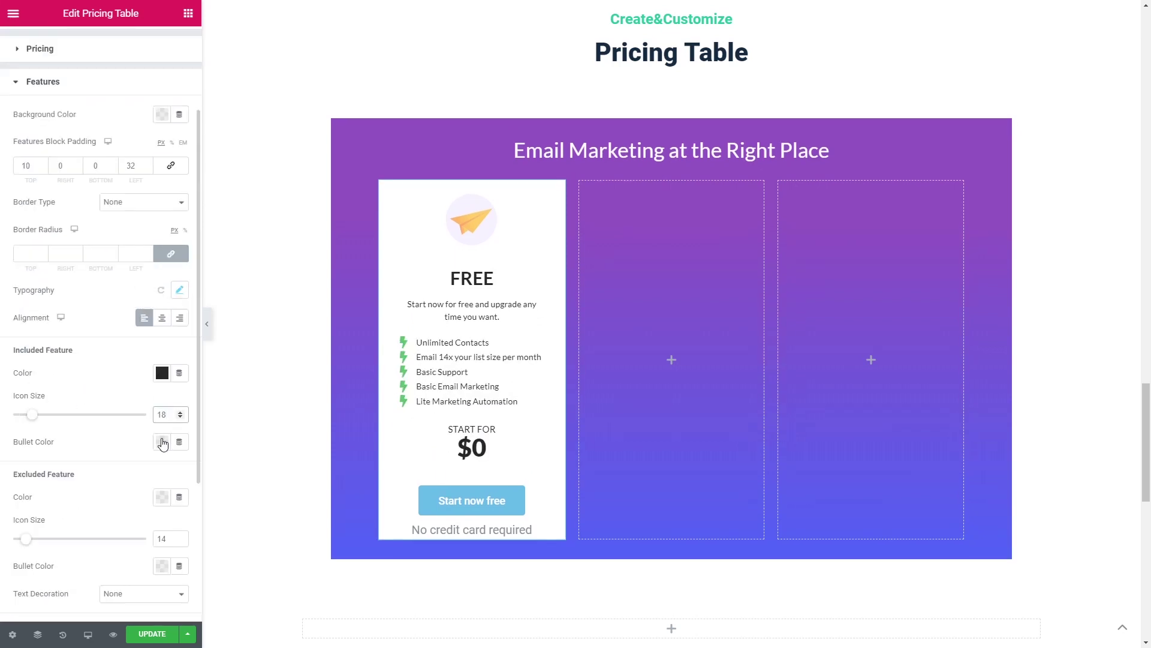
left_click(162, 442)
left_click(162, 442)
left_click(141, 408)
key("ctrl+v")
left_click(121, 448)
- Restyle the Free table's action button with purple uppercase text and a purple outline on white, and preview the three-plan email marketing layout
scroll(122, 443, "down", 4)
left_click(171, 449)
left_click(93, 465)
left_click(60, 565)
left_click(162, 367)
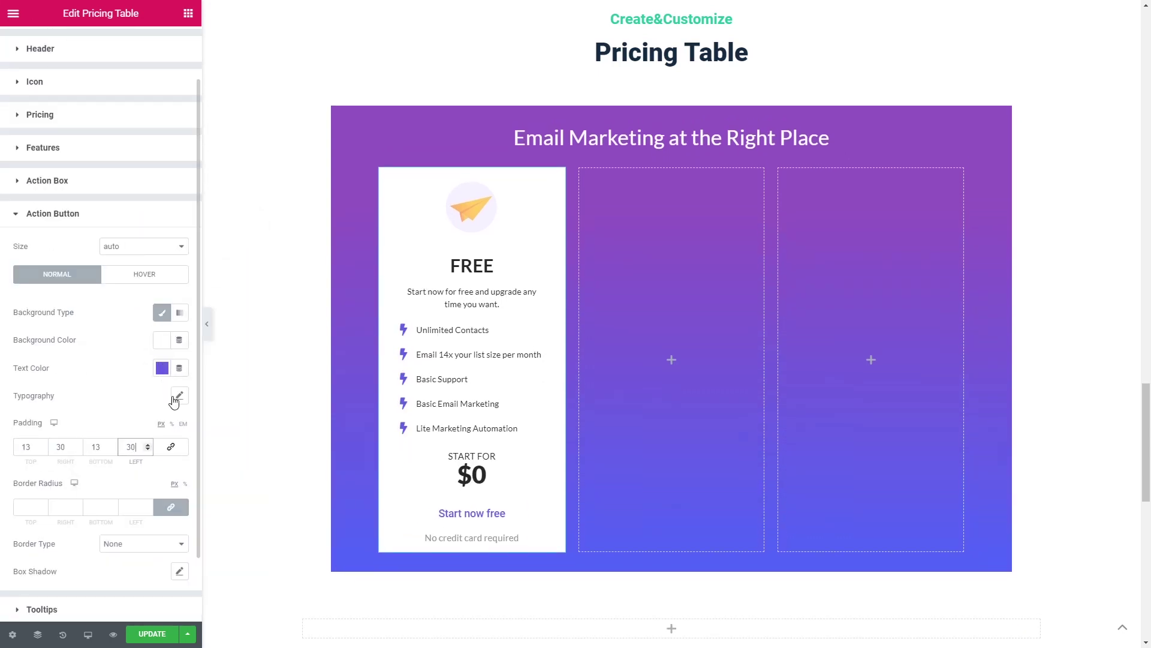
scroll(179, 301, "down", 2)
left_click(161, 226)
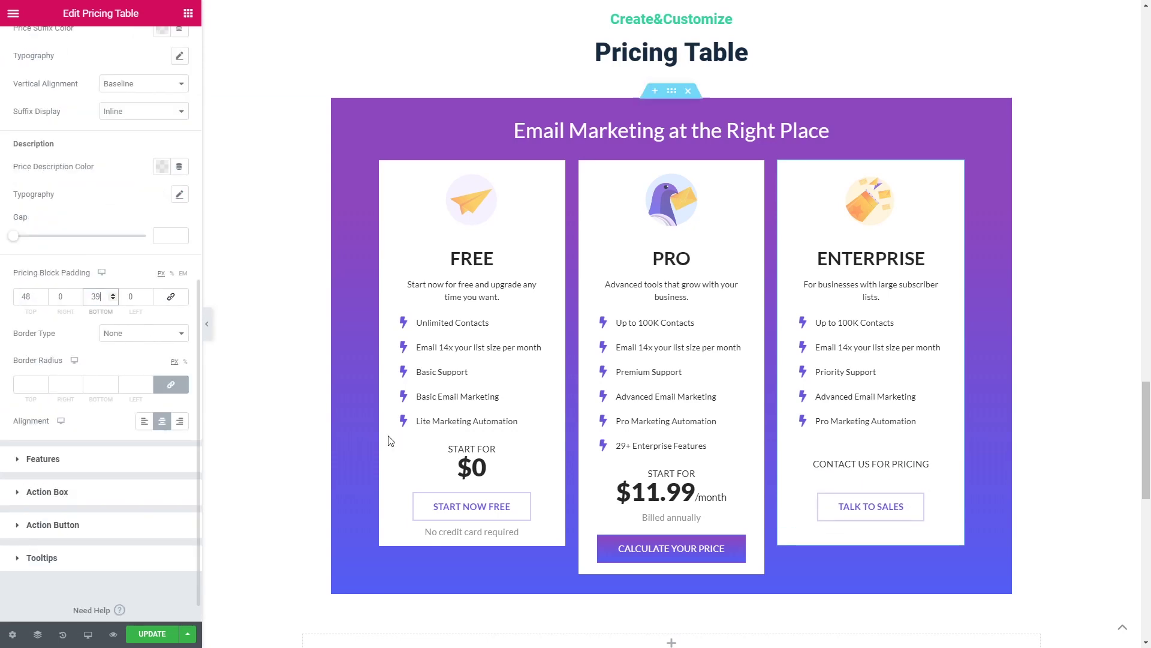
left_click(208, 325)
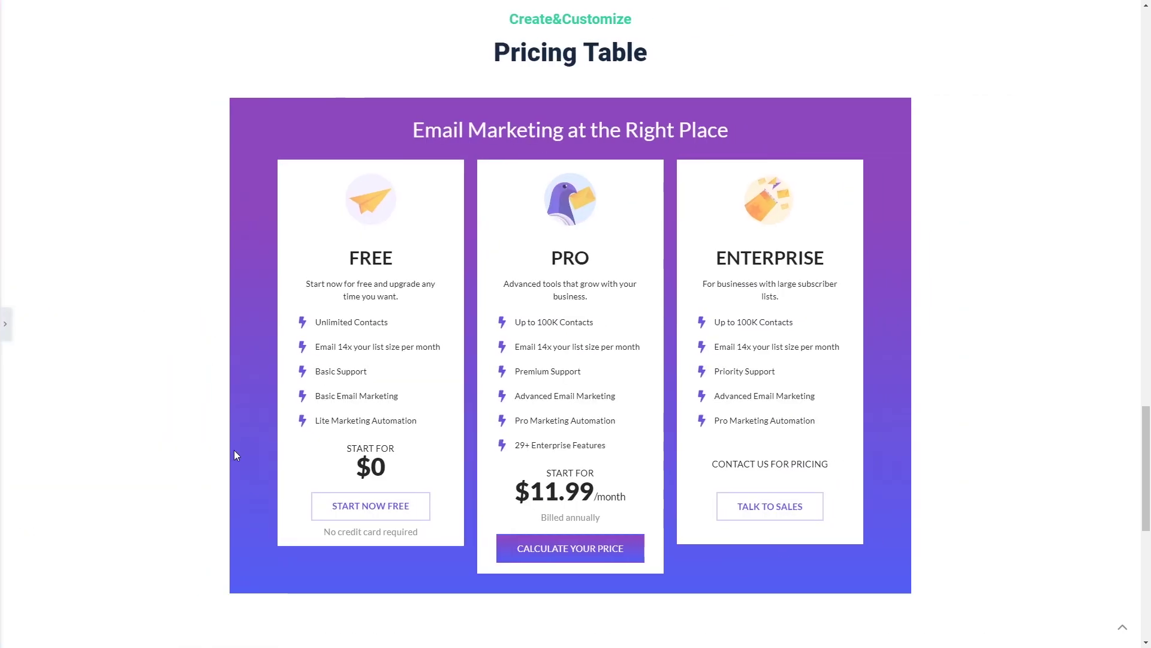